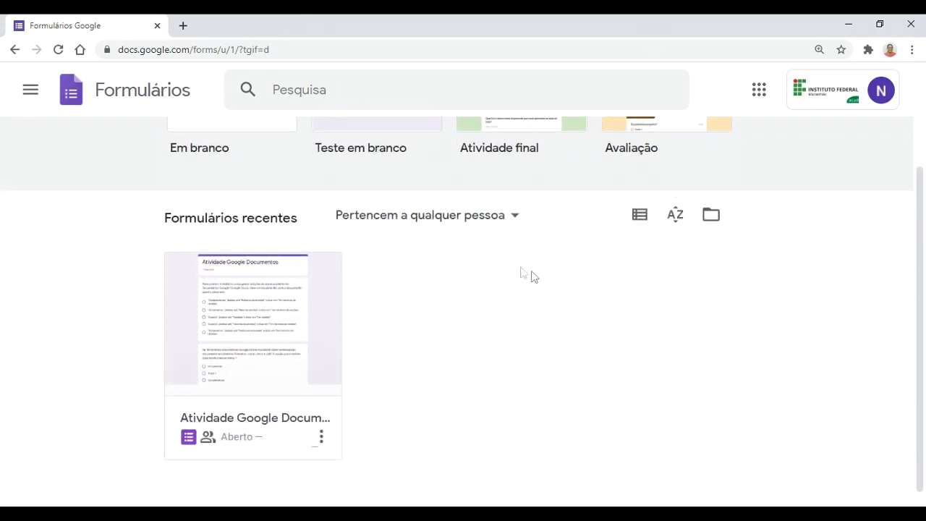
scroll(455, 337, down, 1)
Step: Look over the Google apps launcher and the signed-in account details panel
scroll(455, 337, up, 2)
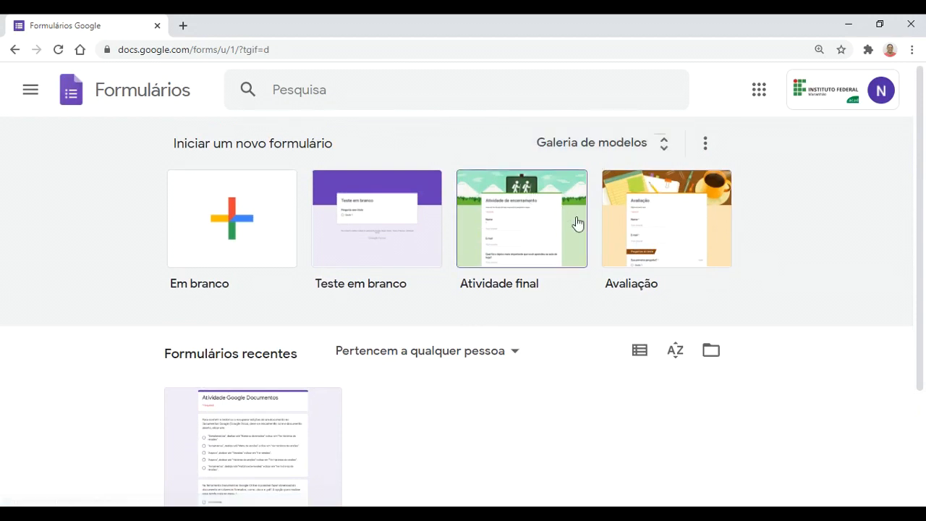
click(760, 94)
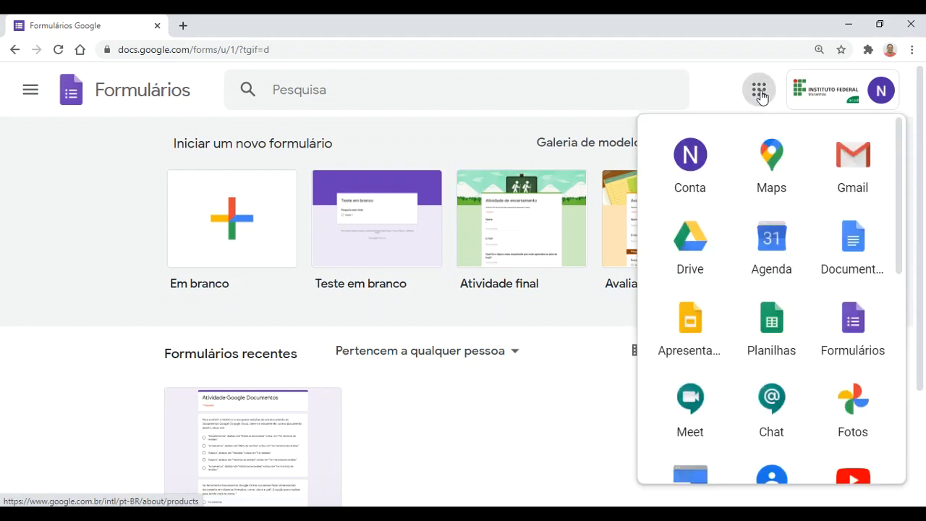
click(759, 95)
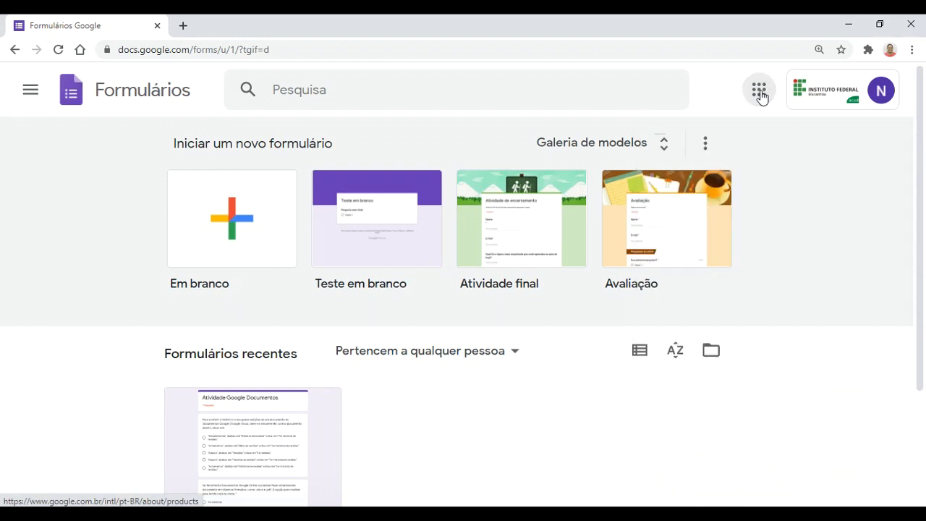
click(837, 96)
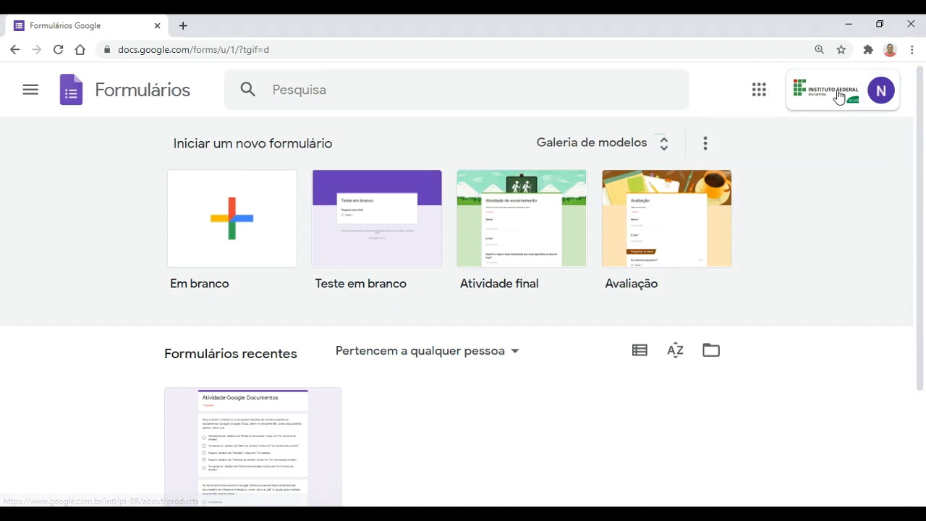
click(838, 95)
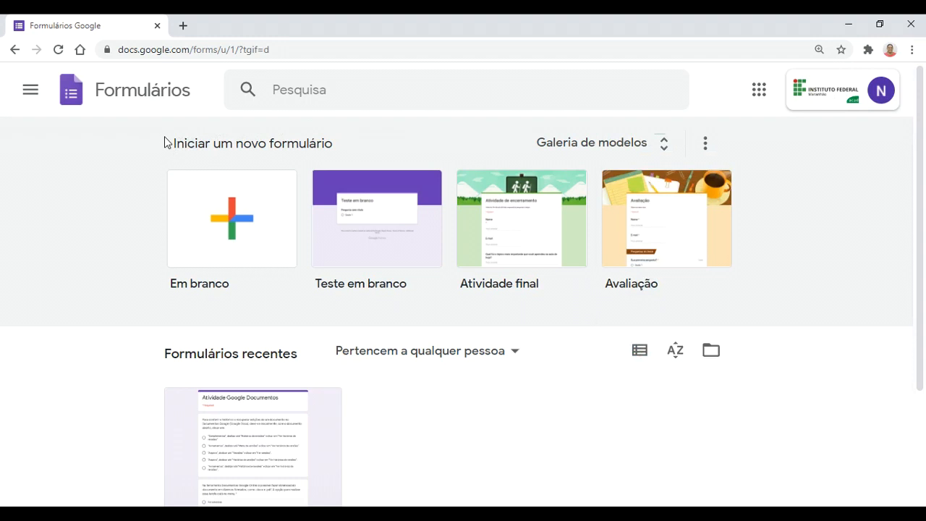
Step: Show the ⋮ menu beside Galeria de modelos to reveal 'Ocultar todos os modelos'
mouse_move(172, 144)
mouse_down()
mouse_move(258, 146)
mouse_move(177, 148)
mouse_up()
click(468, 148)
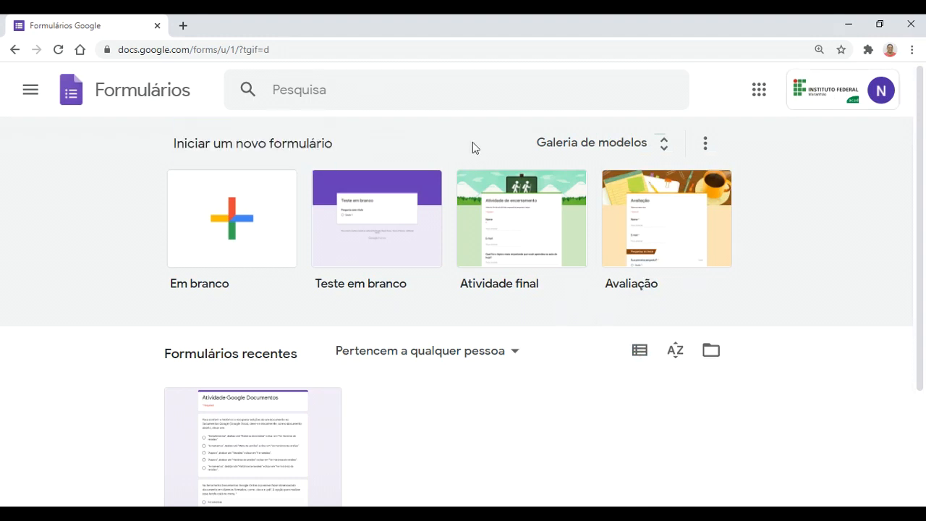
click(705, 148)
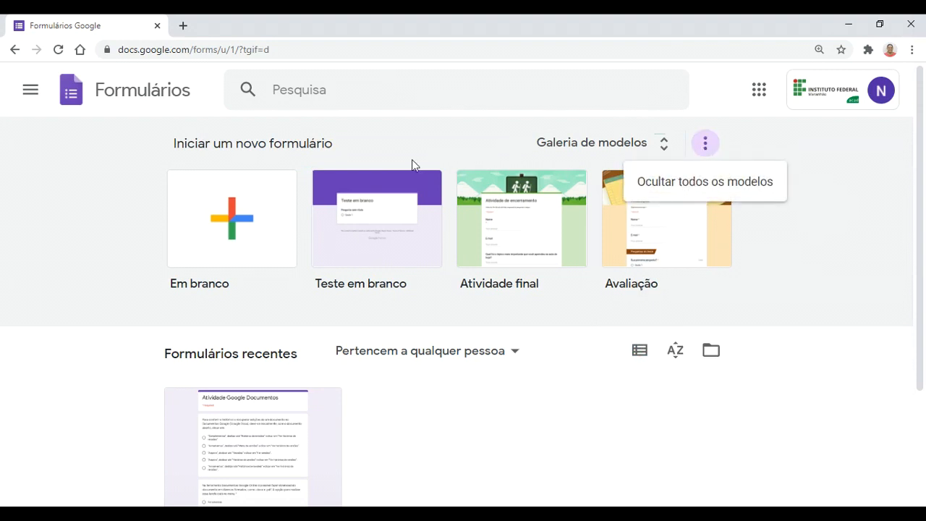
click(107, 158)
click(705, 145)
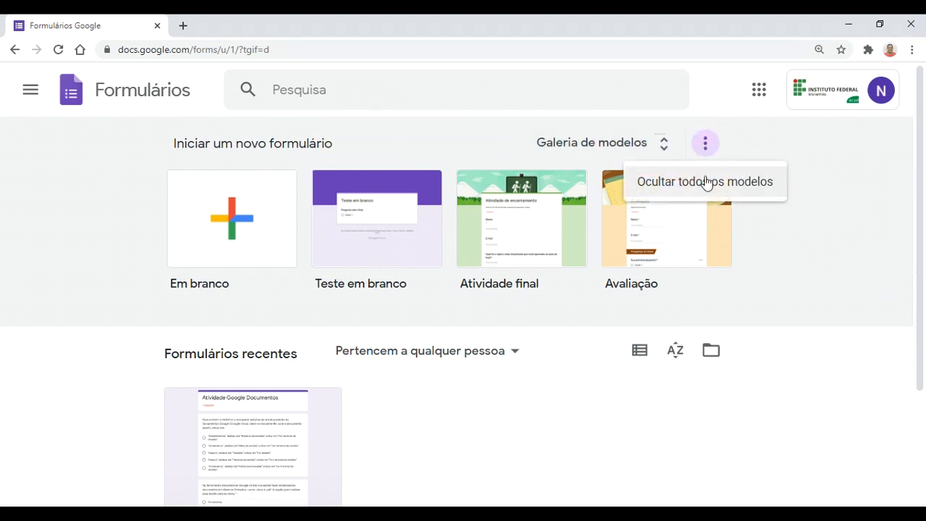
Step: Choose 'Ocultar todos os modelos' to hide the gallery, then show the side navigation menu
click(706, 180)
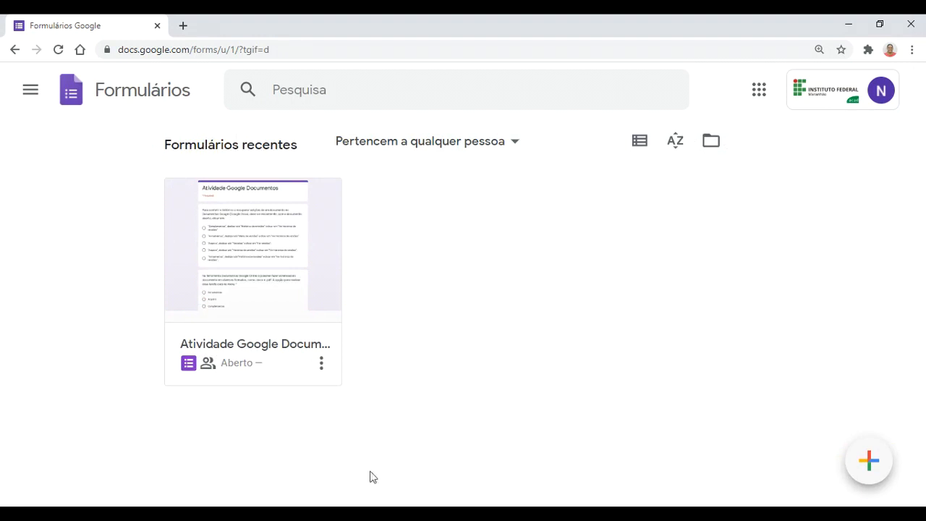
click(30, 92)
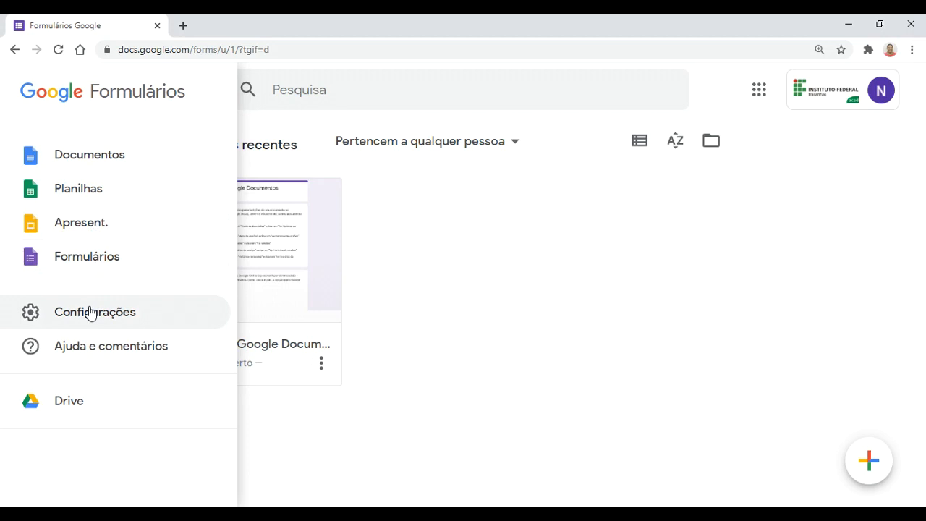
Step: Go to Configurações from the side menu and follow the 'português' language link
click(90, 312)
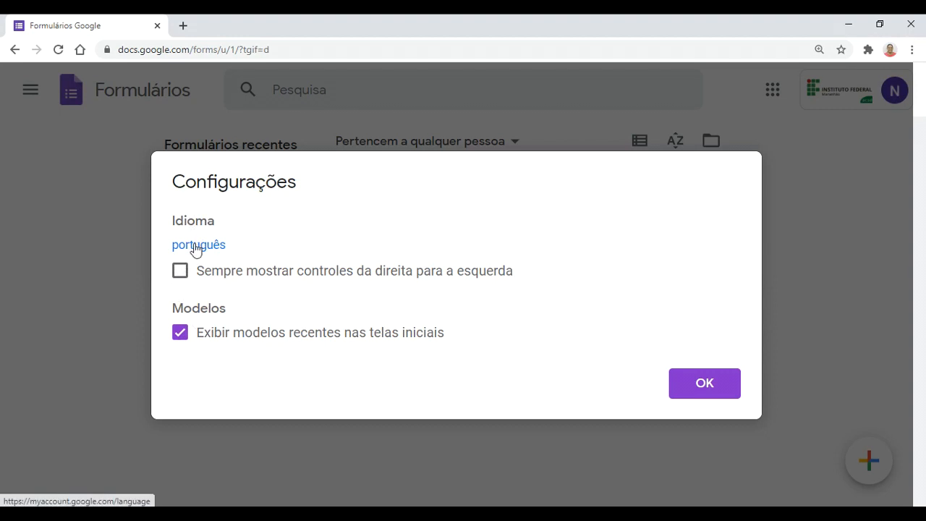
click(196, 248)
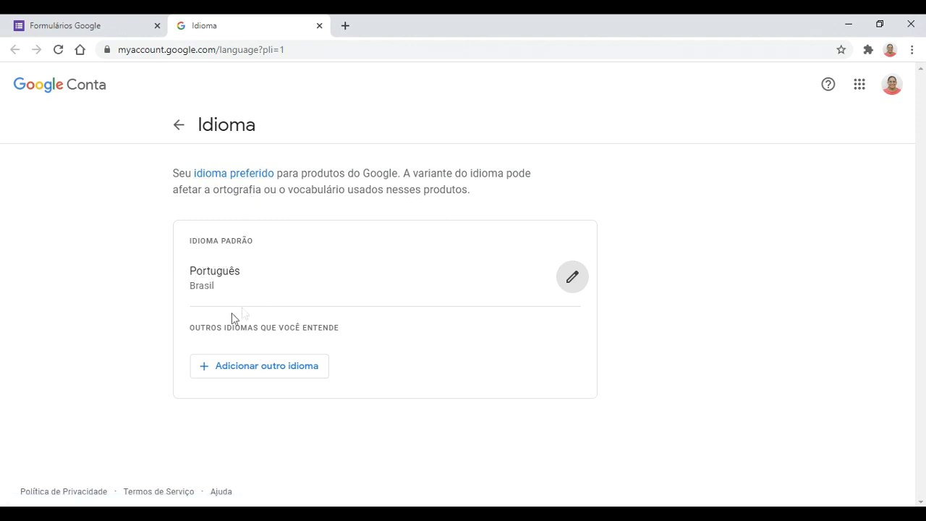
Step: Add English (United States) as another account language by searching 'Ingl'
click(251, 370)
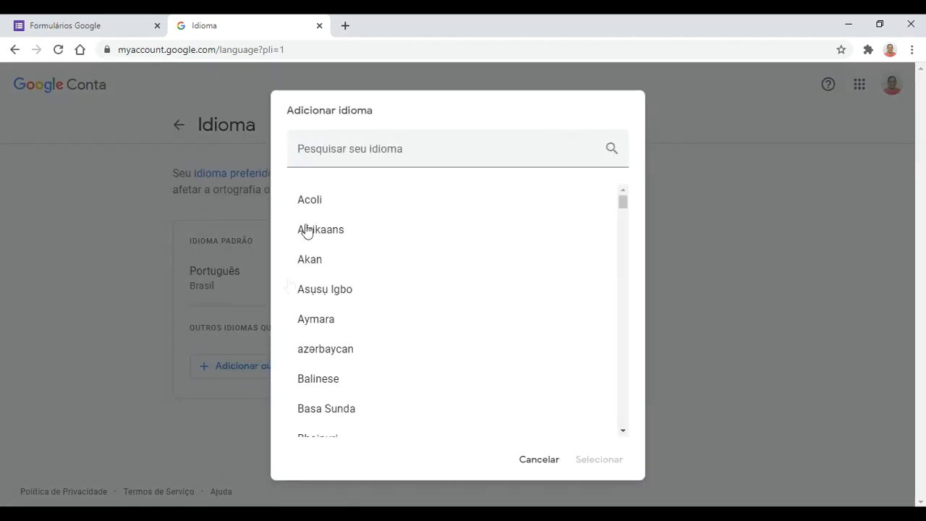
click(349, 152)
text(Ingl)
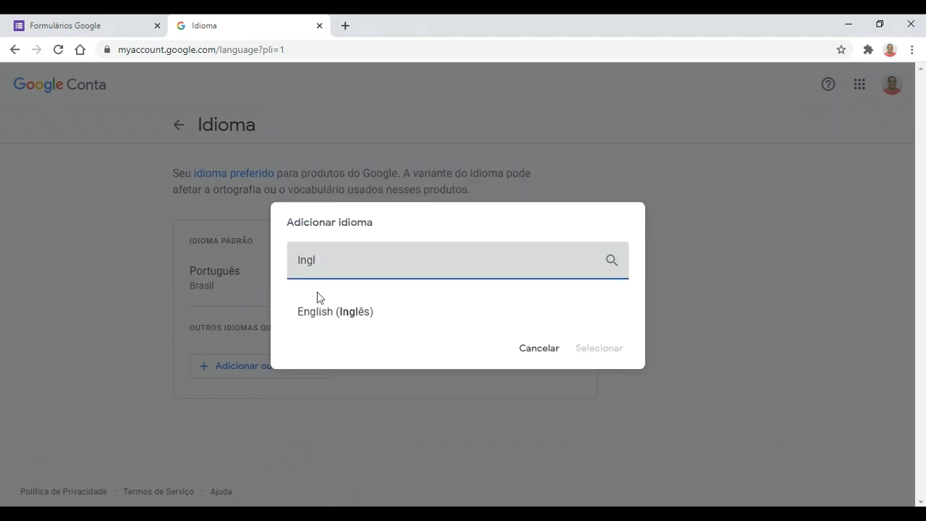
click(337, 312)
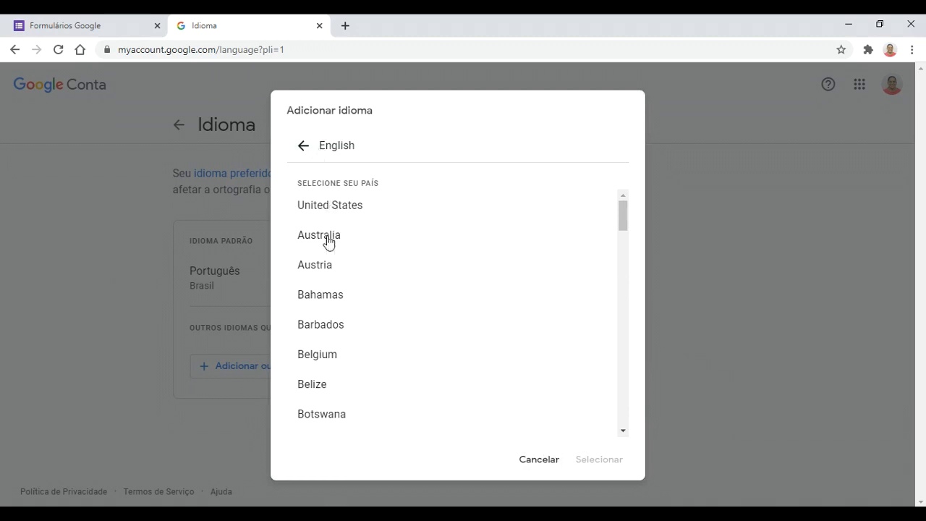
click(345, 208)
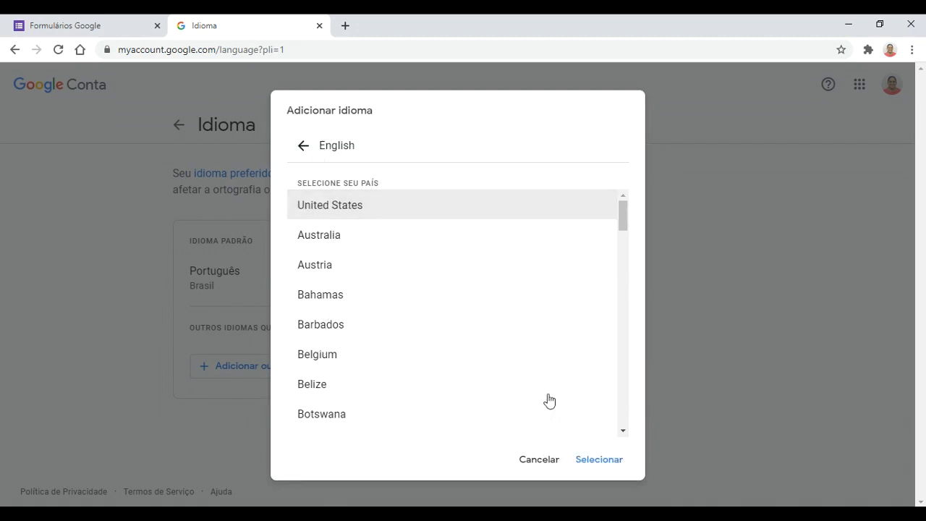
click(589, 460)
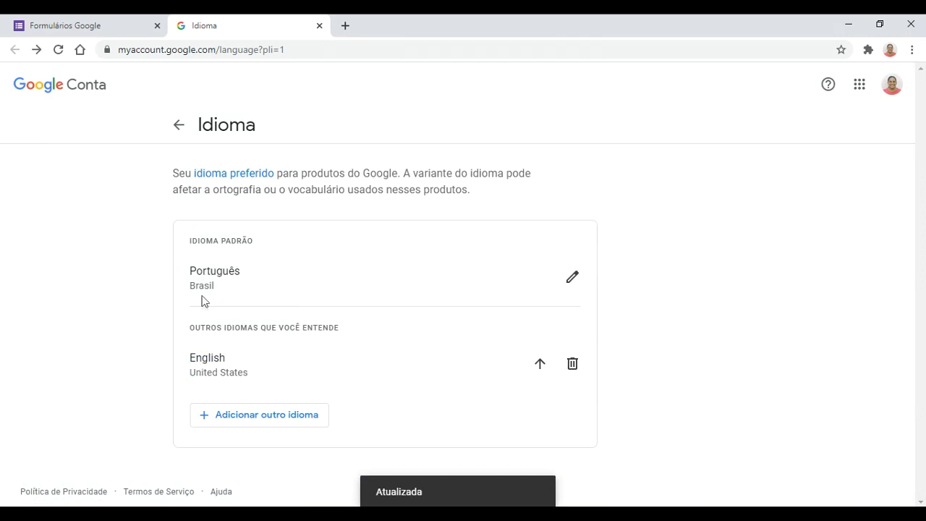
Step: Delete English again, leave the language page and close the account tab
click(573, 366)
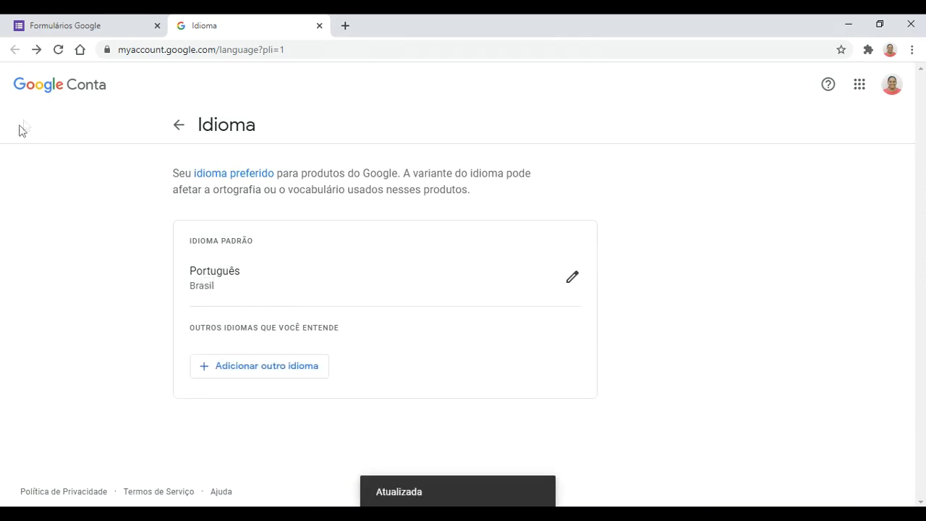
click(180, 125)
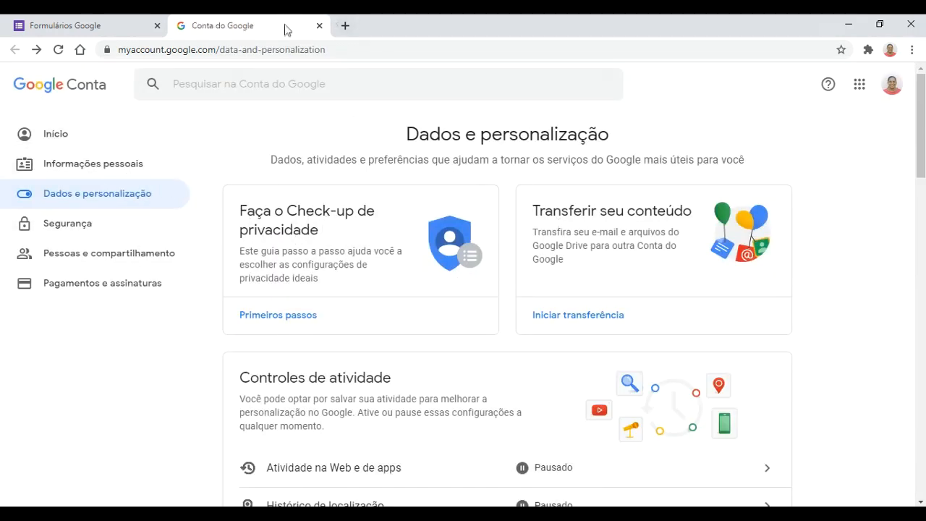
click(319, 26)
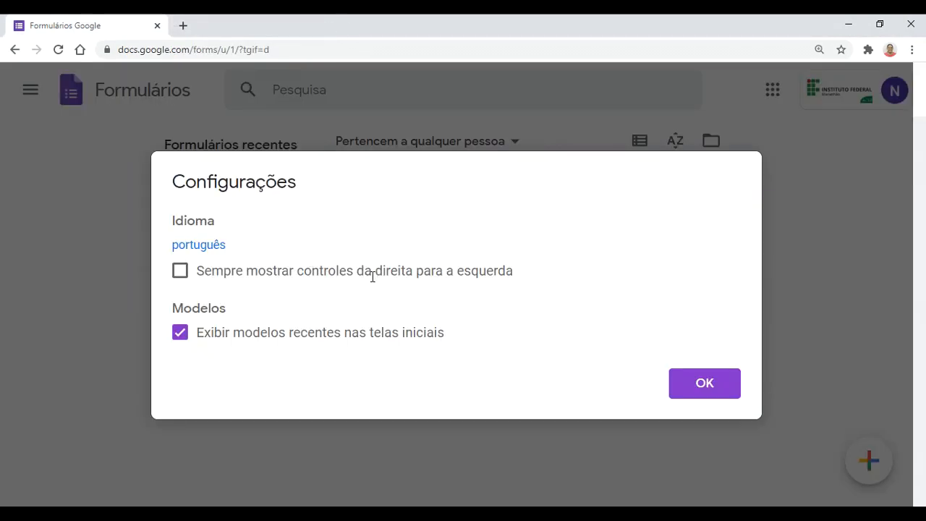
Step: Turn on right-to-left controls, confirm with OK, then return to the Forms home page
click(180, 275)
click(687, 390)
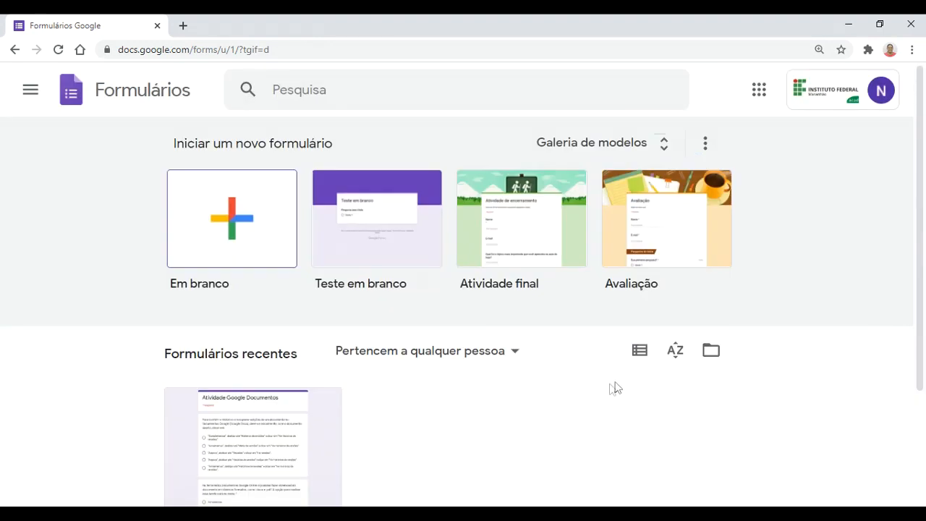
scroll(749, 386, down, 2)
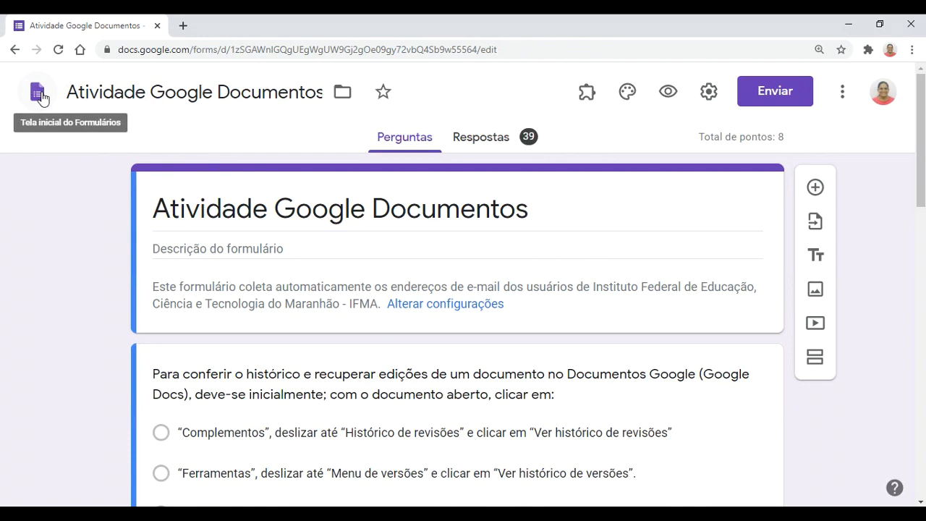
click(42, 99)
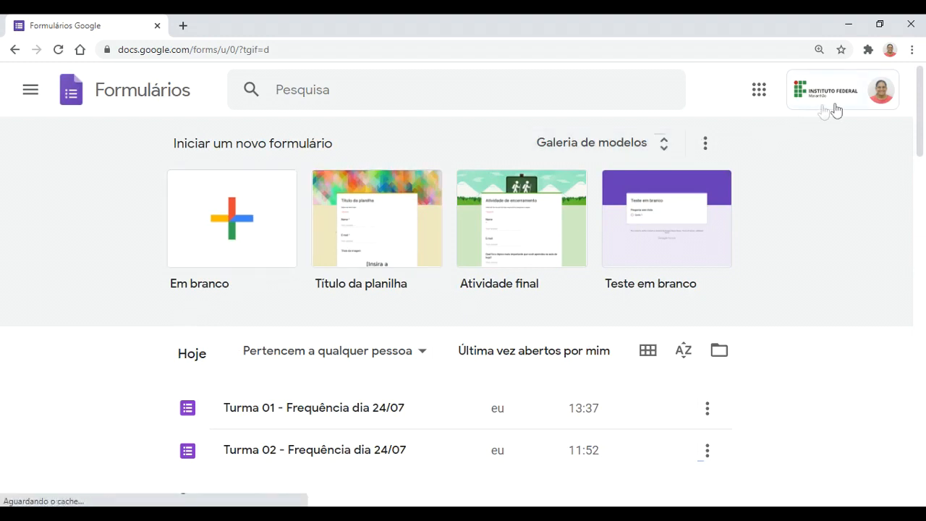
Step: Switch to the other signed-in account and create a blank ('Em branco') form
click(878, 93)
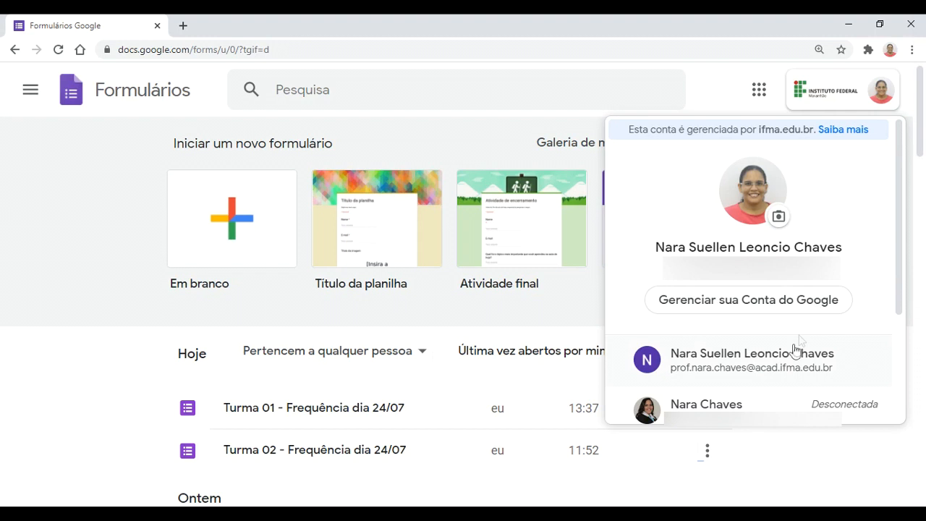
click(786, 371)
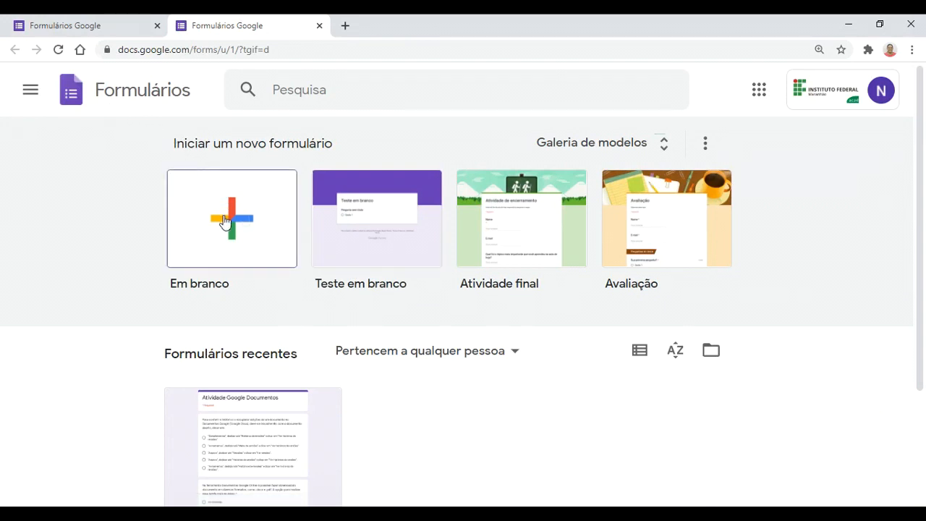
click(471, 292)
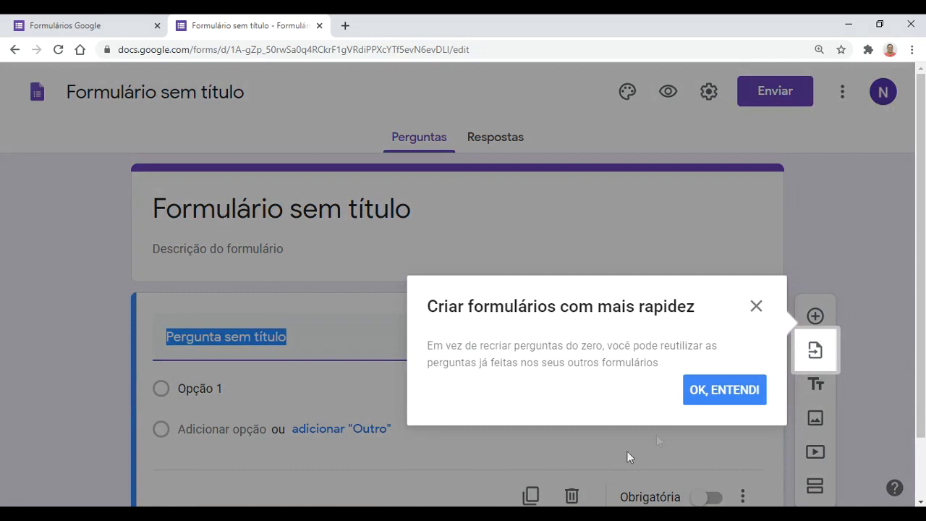
Step: Dismiss the reuse-questions tip and rename the form 'Colocar um nome para meu formulário'
click(702, 398)
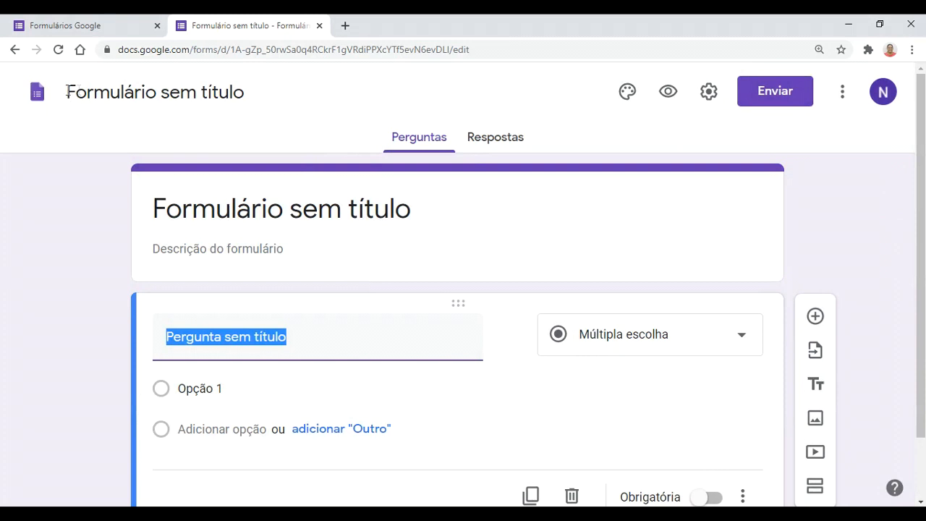
click(109, 91)
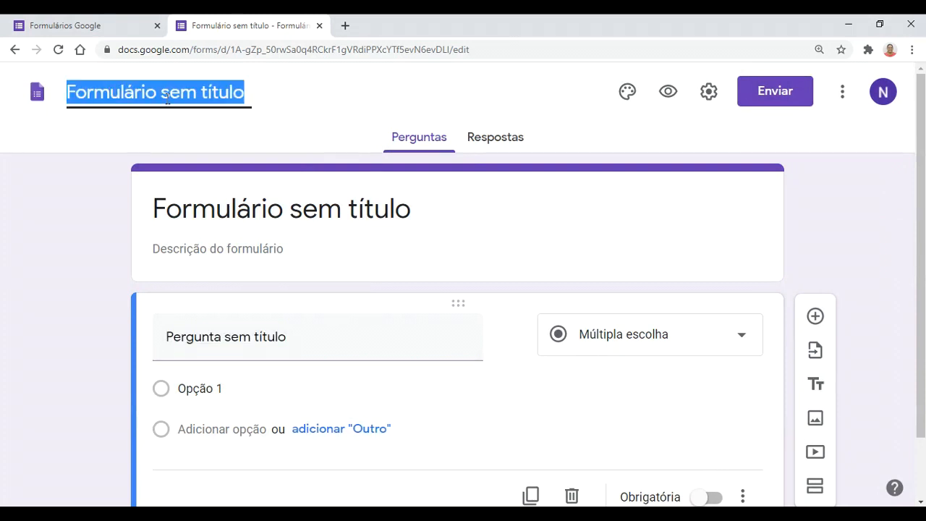
text(Coloca)
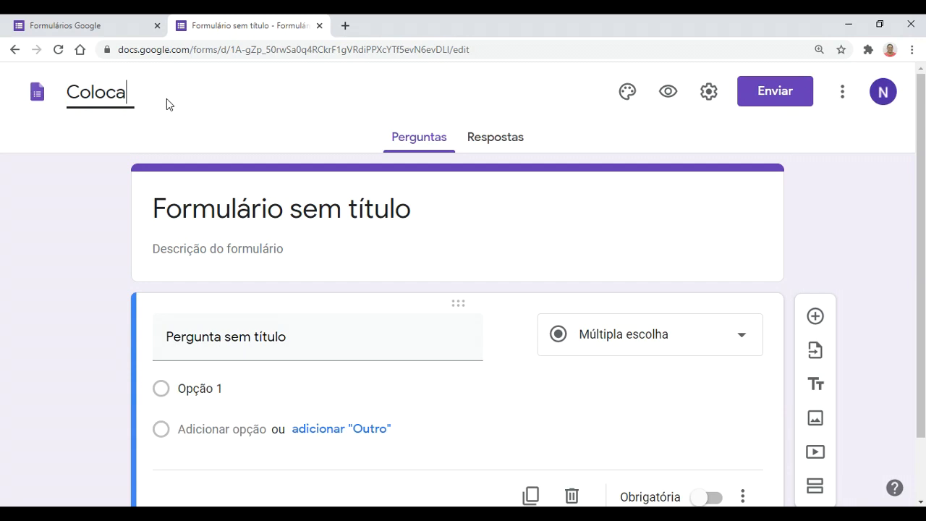
text(r um nome para meu)
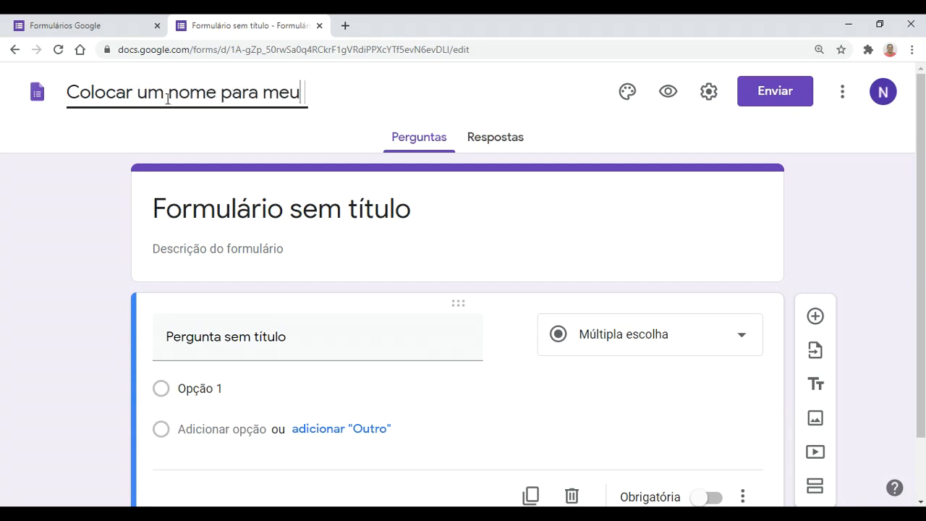
text( form)
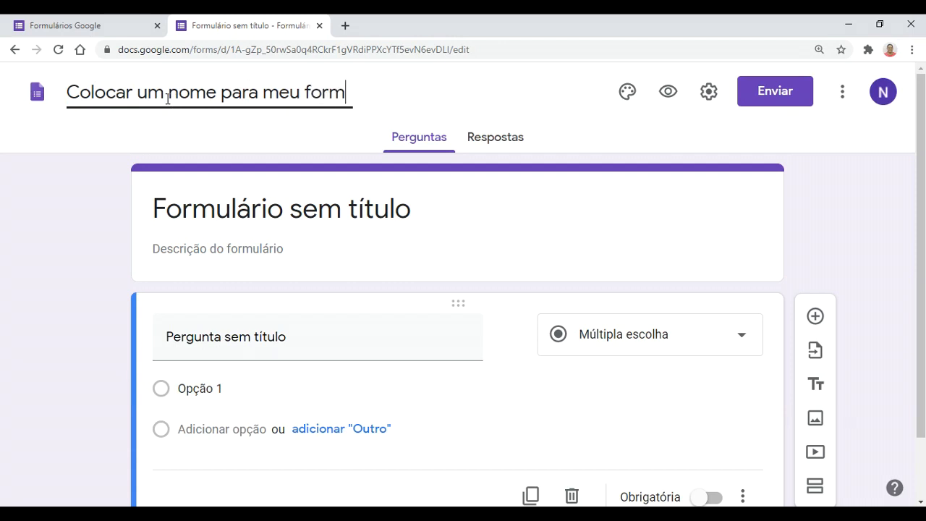
text(ulário)
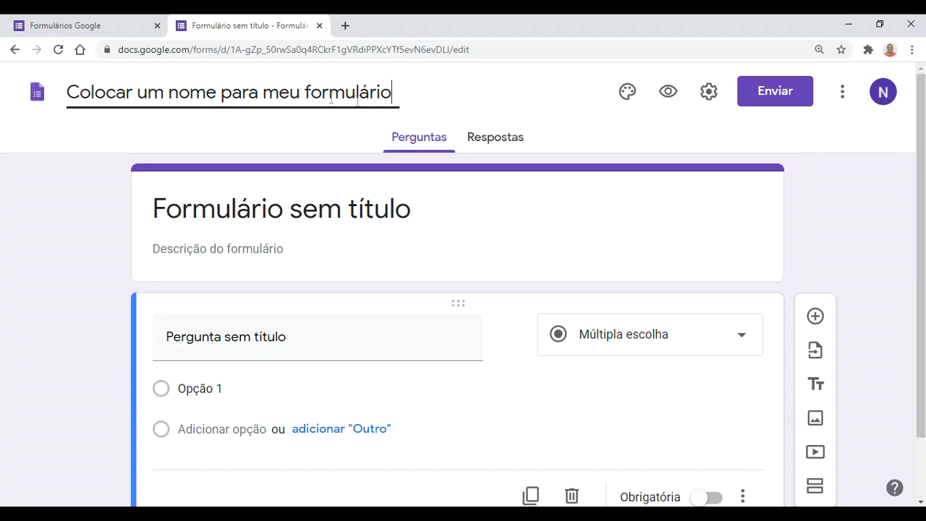
click(102, 221)
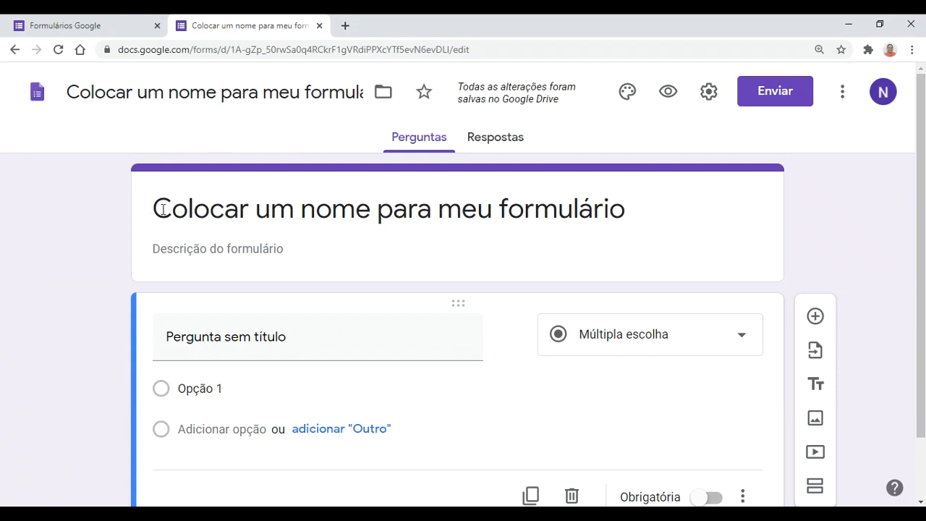
click(620, 207)
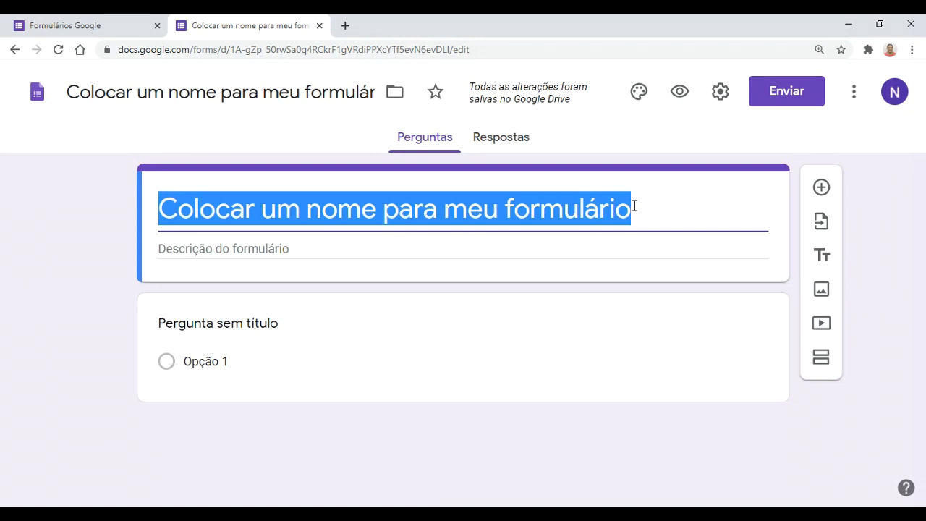
Step: Replace the title with 'Prova Bimestral' and add the description 'Prova para avaliação do Bimestre da disciplina tal tal tal'
text(Prova)
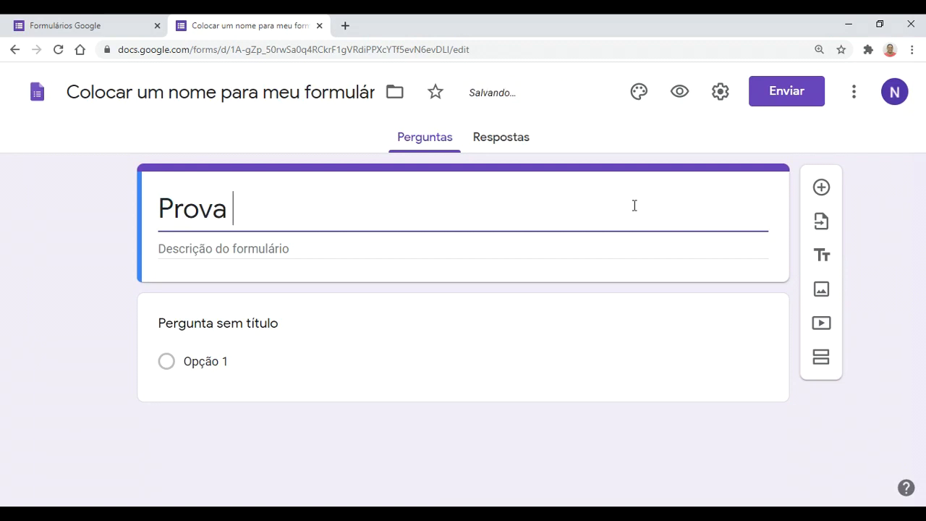
text( Bime)
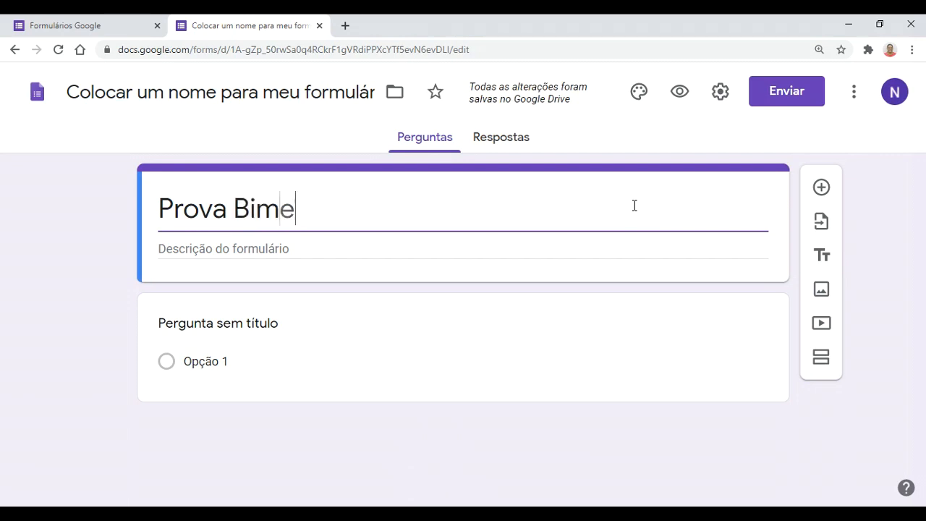
text(stral)
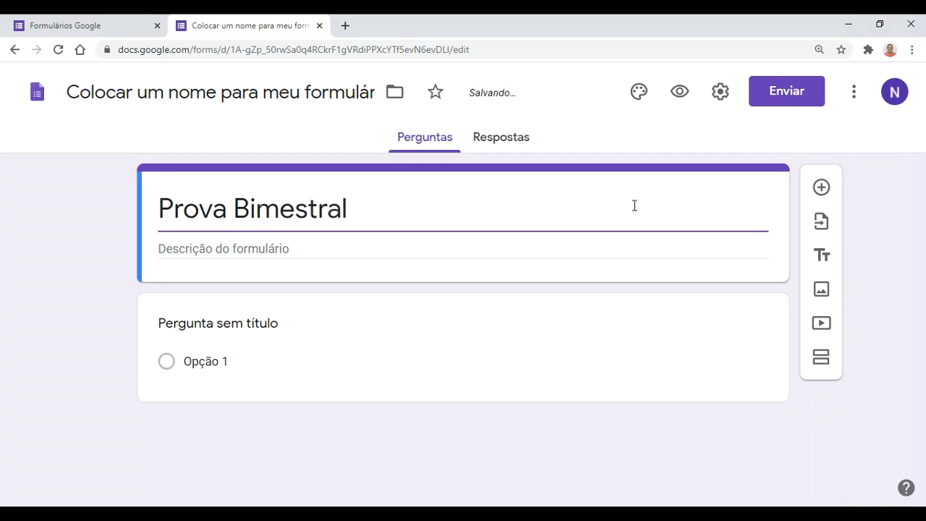
click(482, 251)
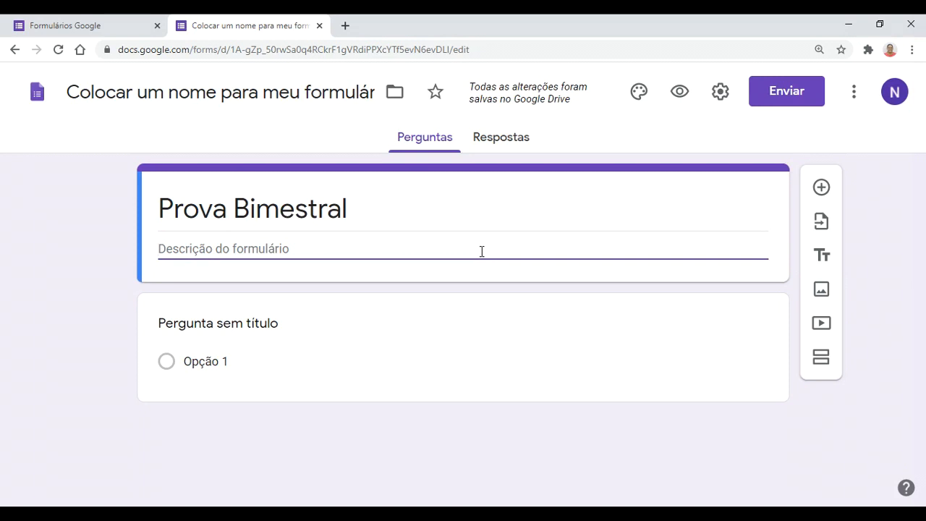
text(Prova para avaliaç)
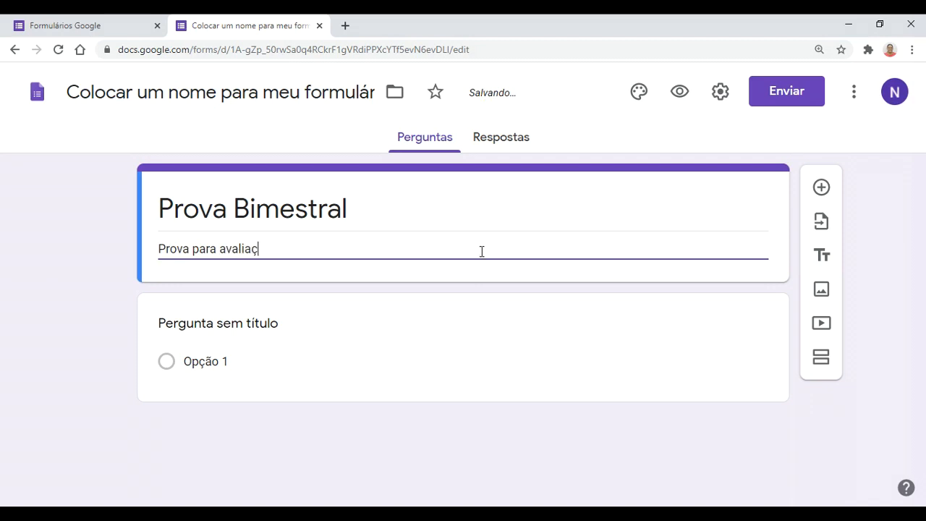
text(ão do Bimestre)
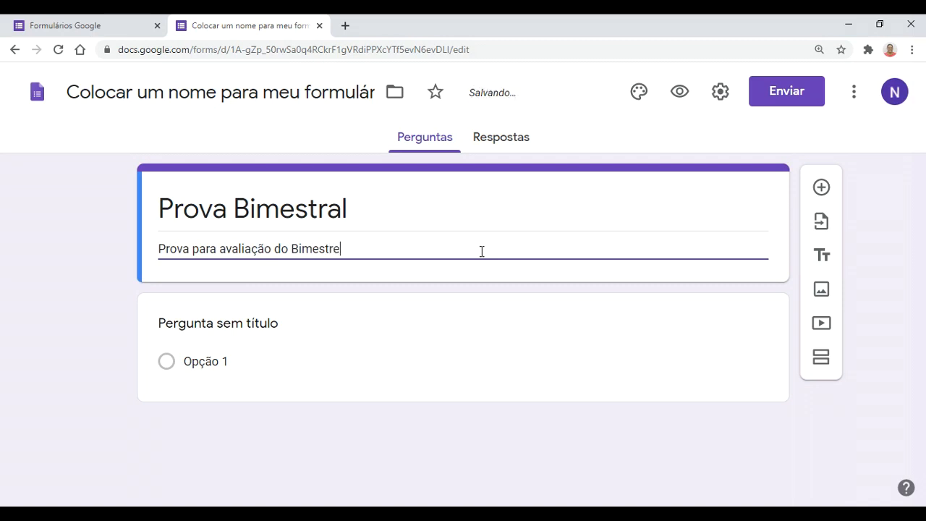
text( da disciplina)
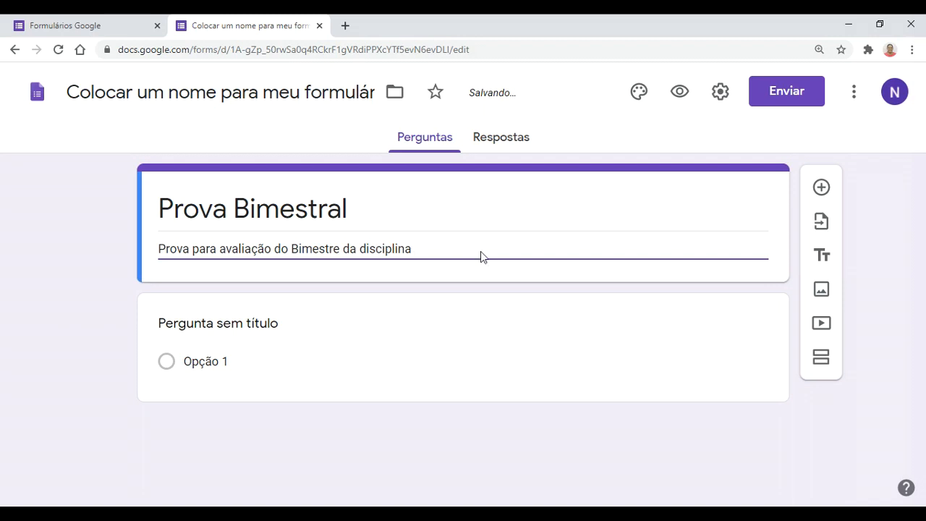
text( tal tal tal)
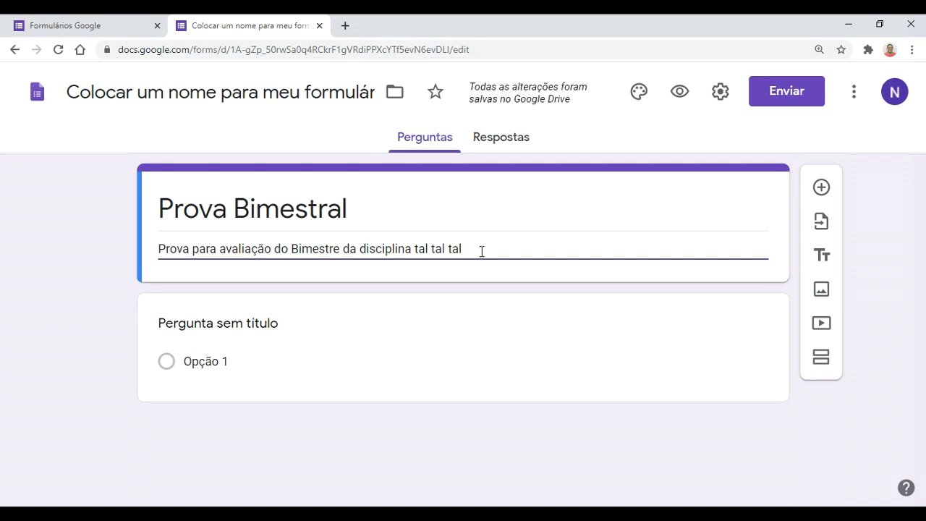
click(75, 244)
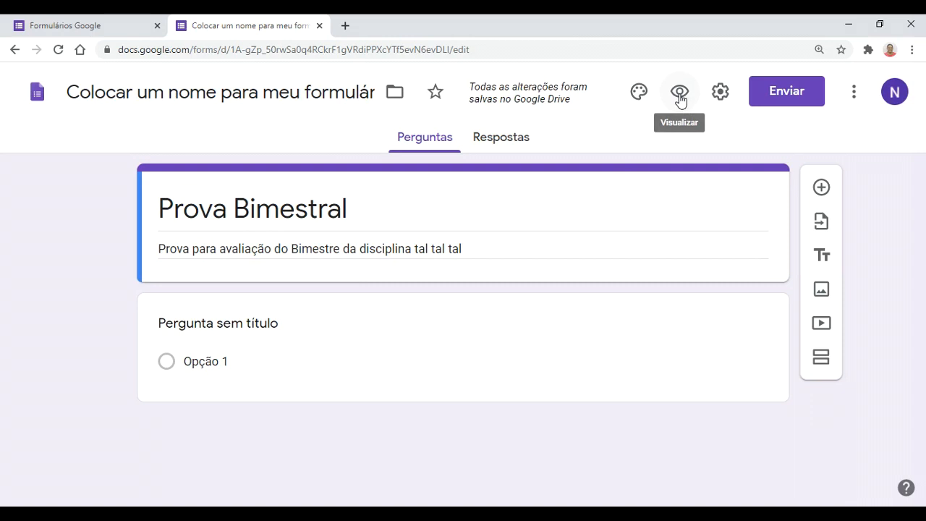
click(680, 93)
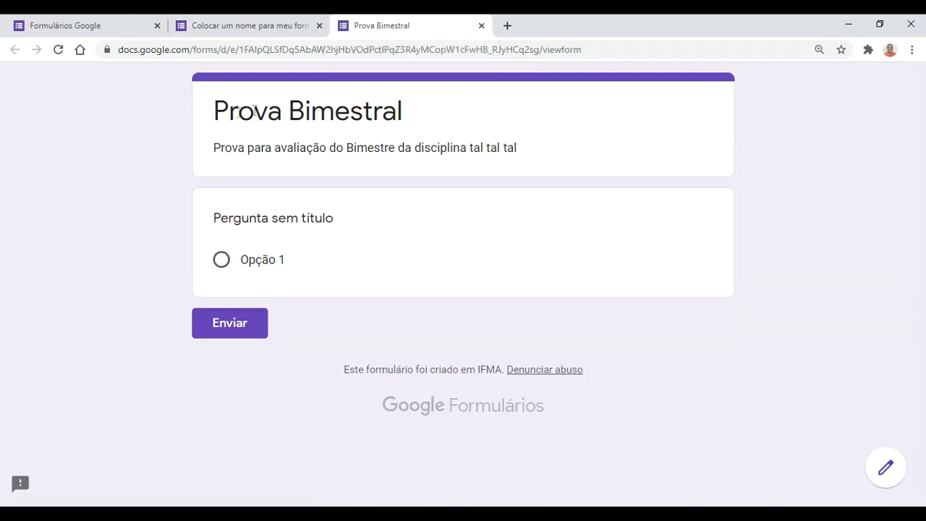
drag(215, 110, 398, 109)
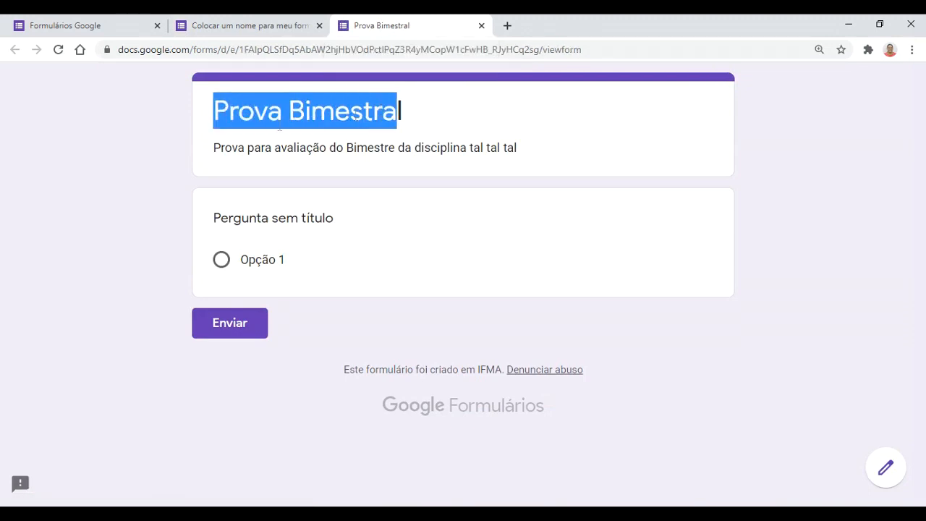
drag(205, 149, 534, 149)
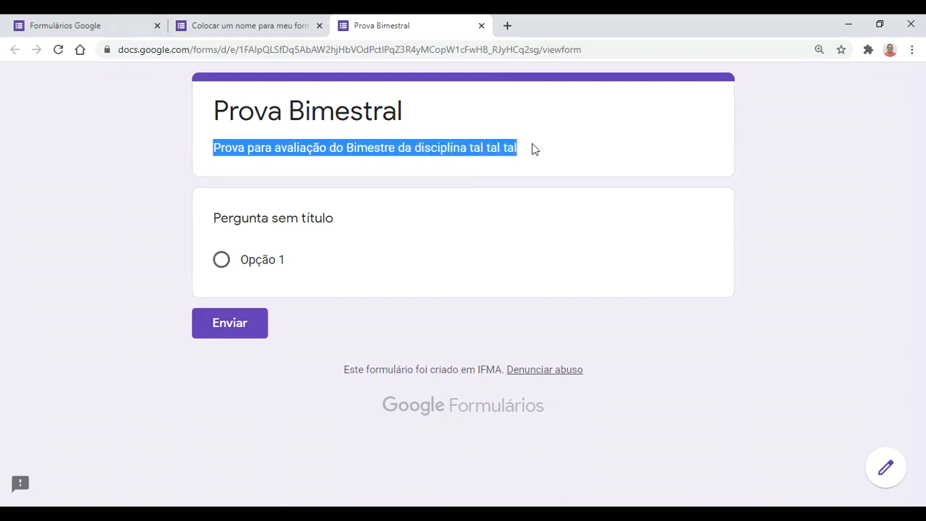
click(377, 149)
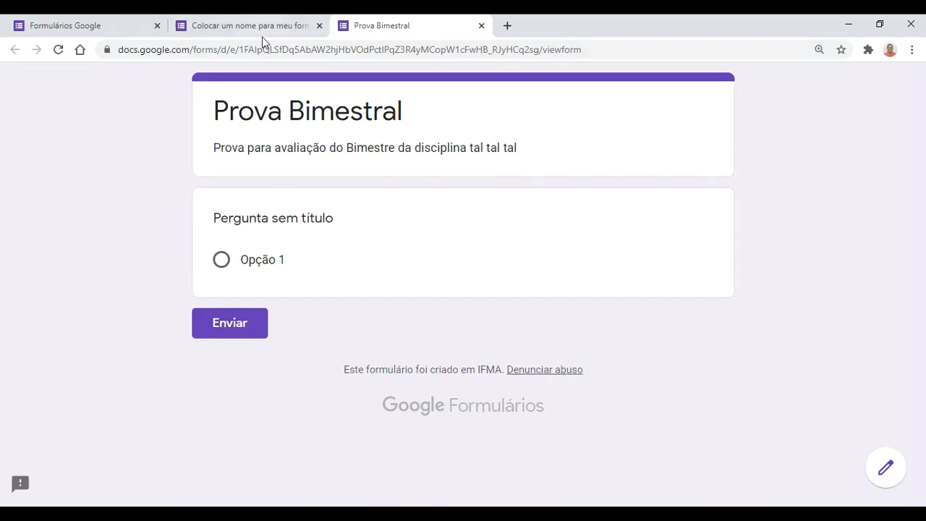
click(481, 26)
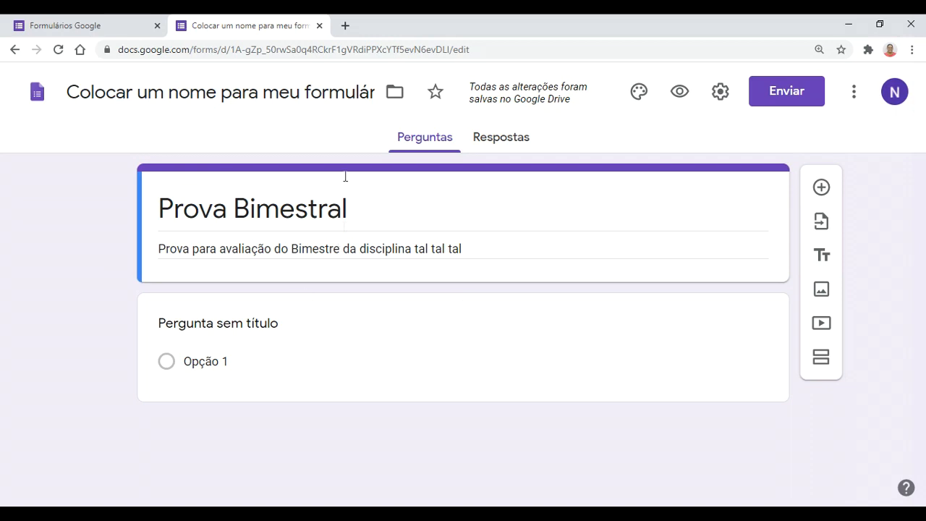
click(405, 343)
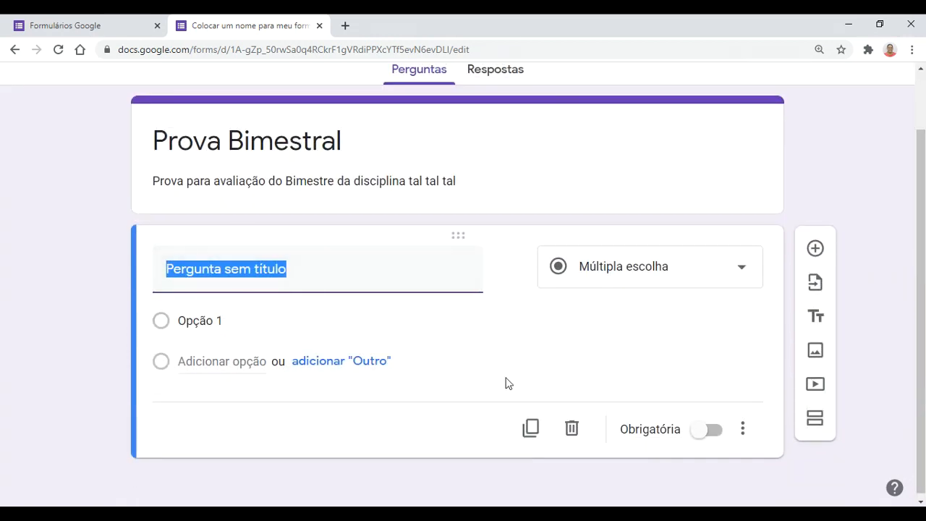
scroll(506, 382, up, 1)
scroll(508, 380, down, 1)
scroll(508, 380, up, 1)
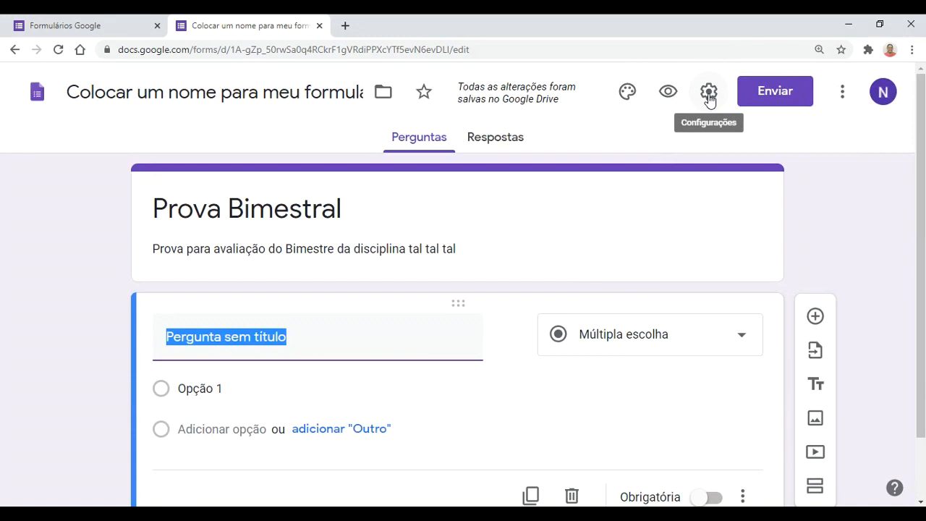
Step: In settings' Testes tab, switch on Criar teste and review the Liberar nota options
click(708, 94)
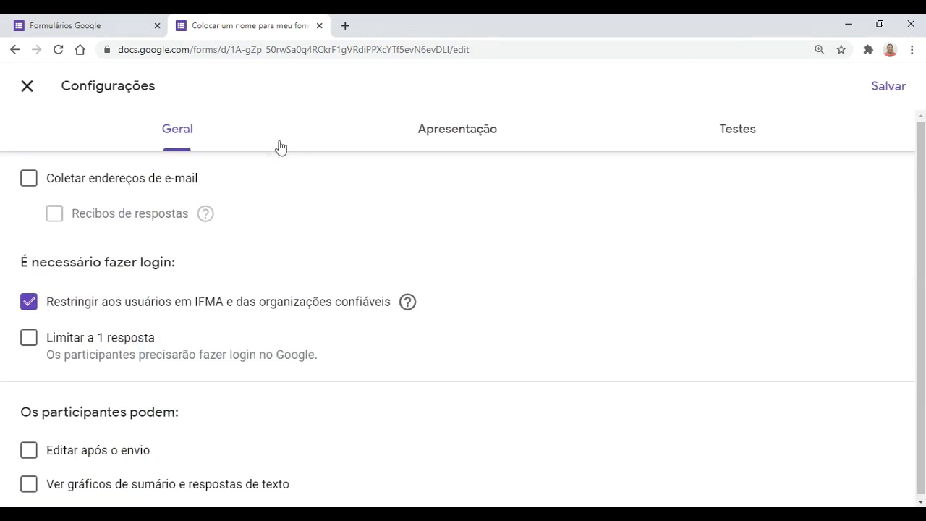
click(737, 140)
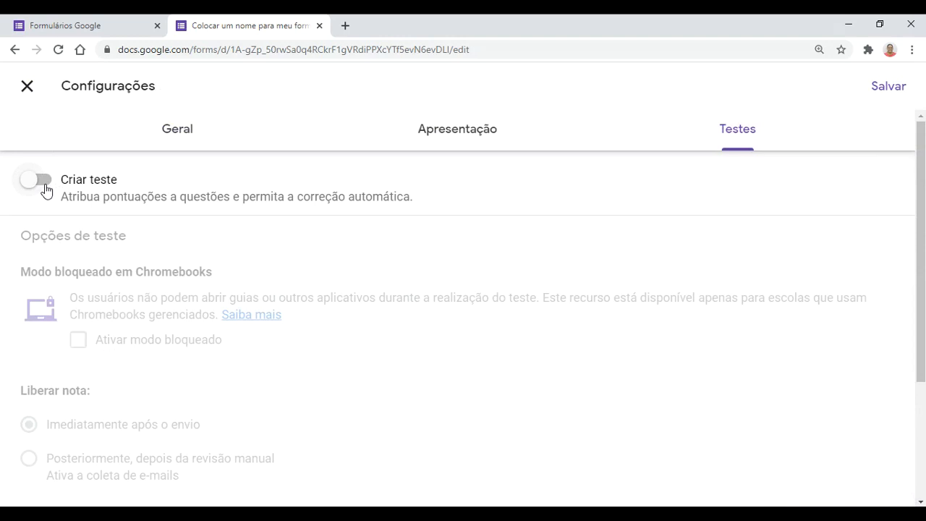
click(45, 189)
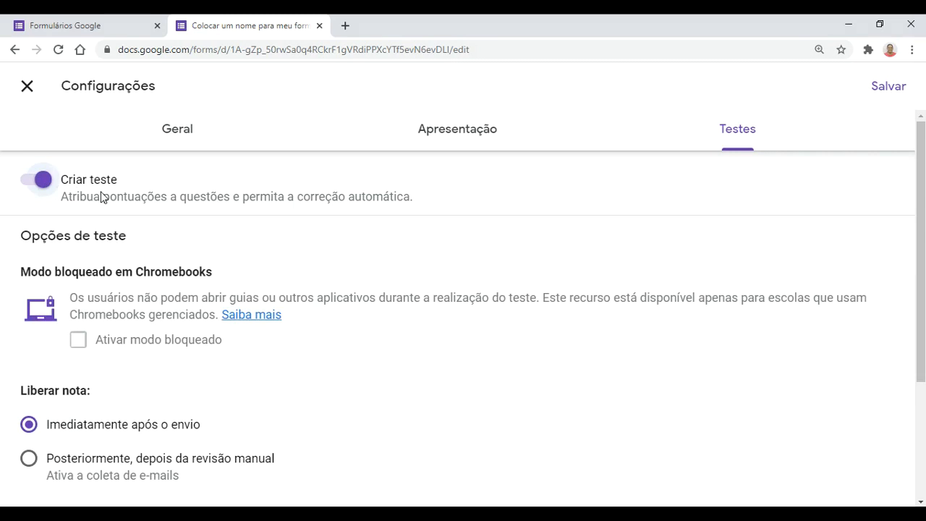
scroll(237, 390, down, 1)
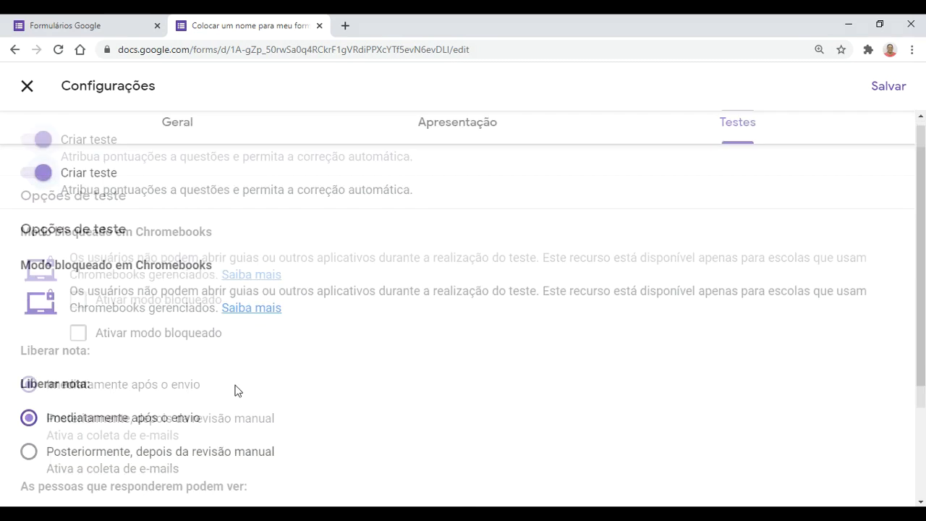
scroll(239, 387, down, 2)
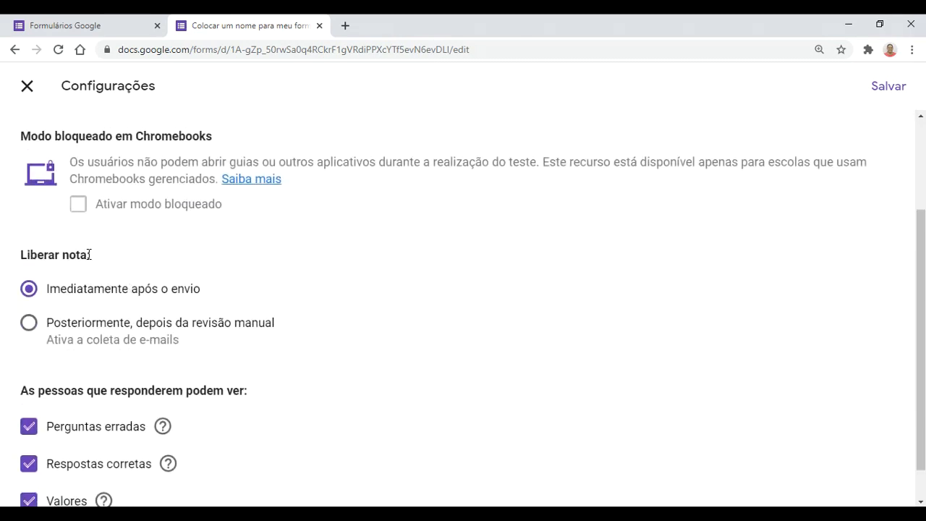
drag(92, 258, 20, 262)
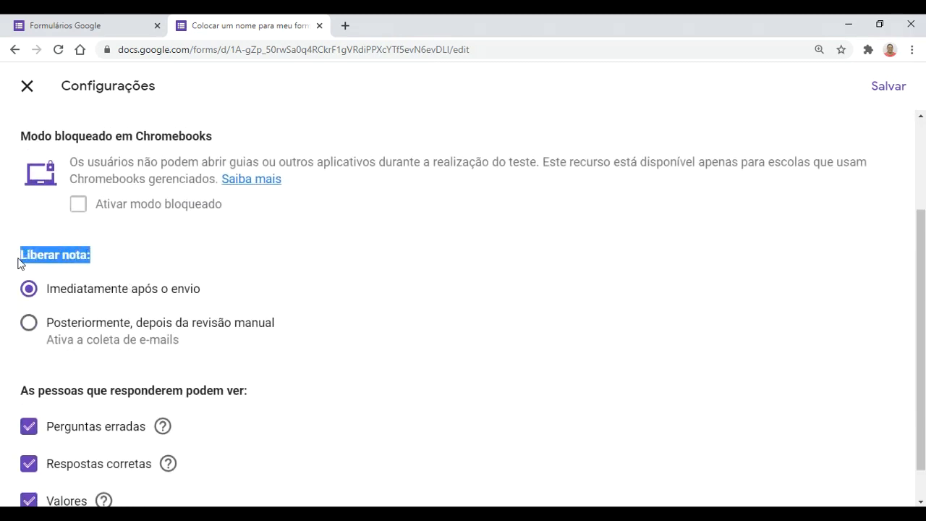
click(107, 260)
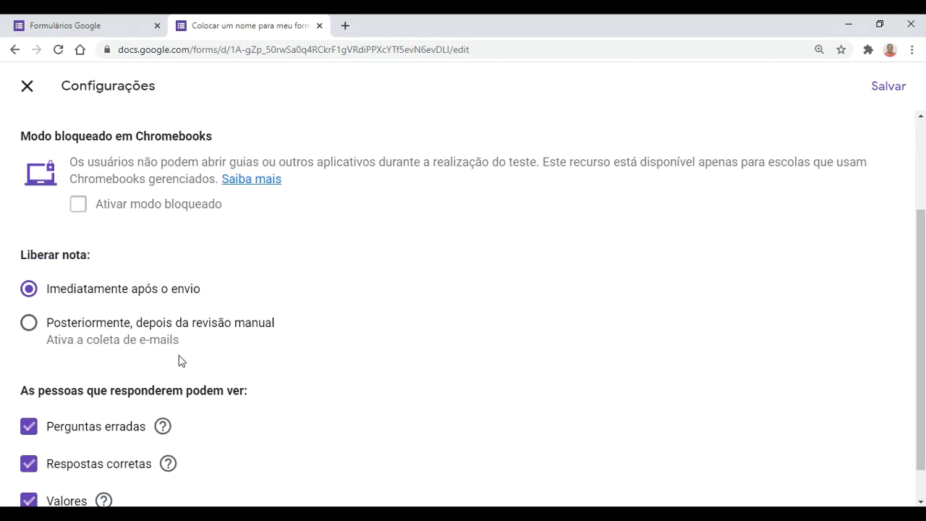
scroll(180, 361, down, 1)
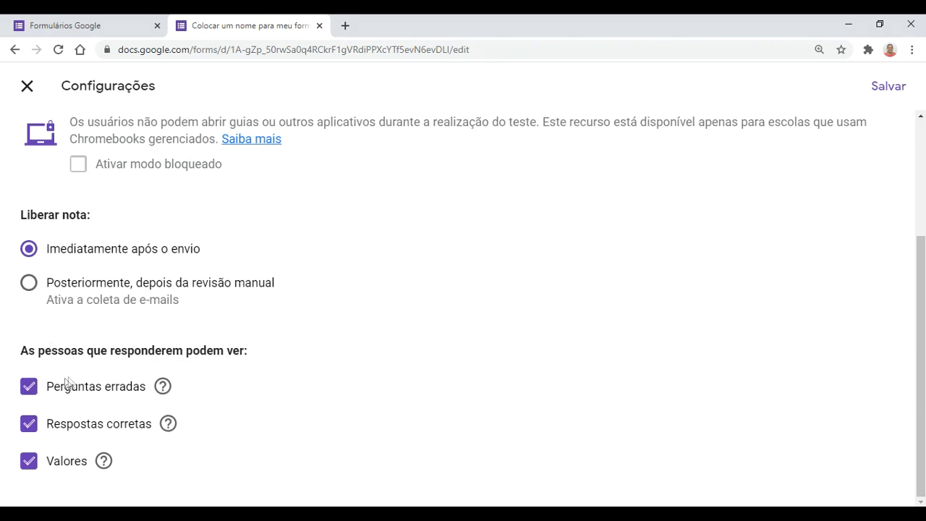
Step: Stop showing respondents their wrong questions, the correct answers and the point values
click(26, 390)
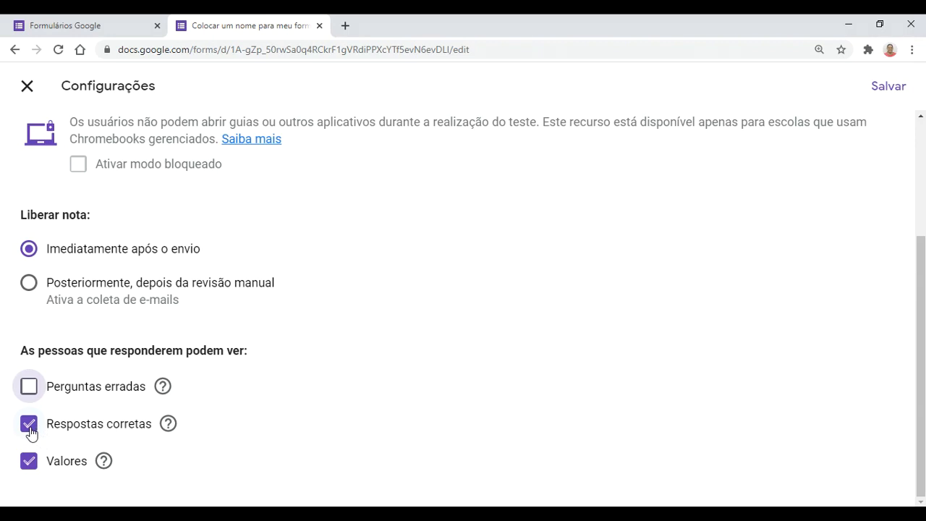
click(30, 428)
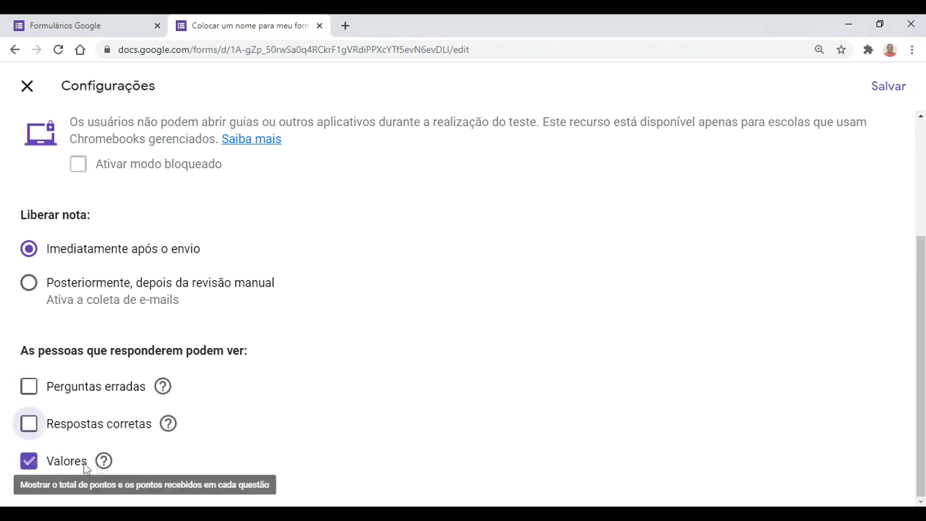
mouse_move(104, 464)
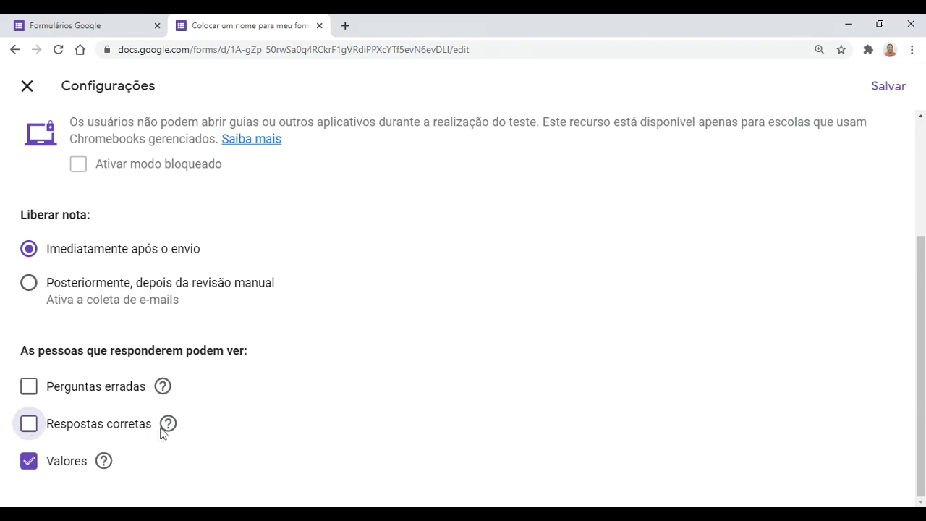
mouse_move(168, 427)
mouse_move(164, 391)
click(29, 463)
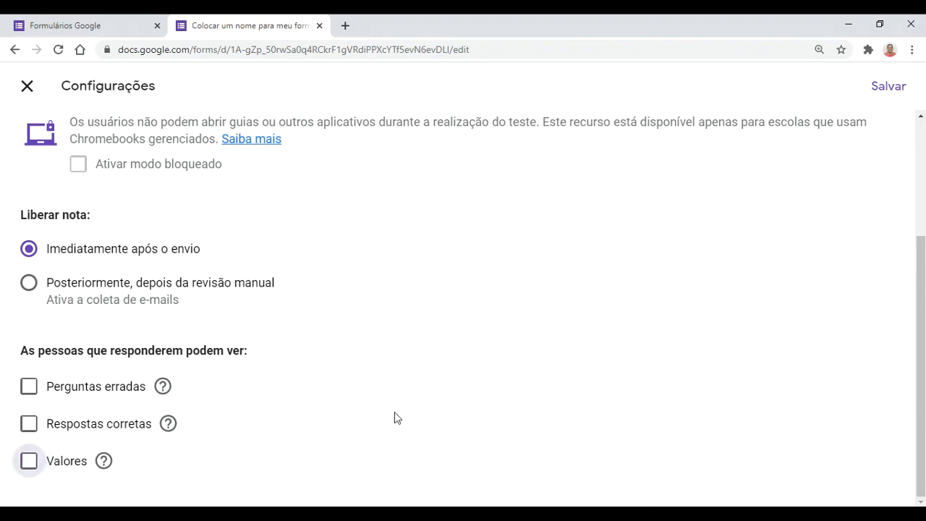
Step: Save the quiz settings and scroll through the form editor
scroll(684, 329, up, 3)
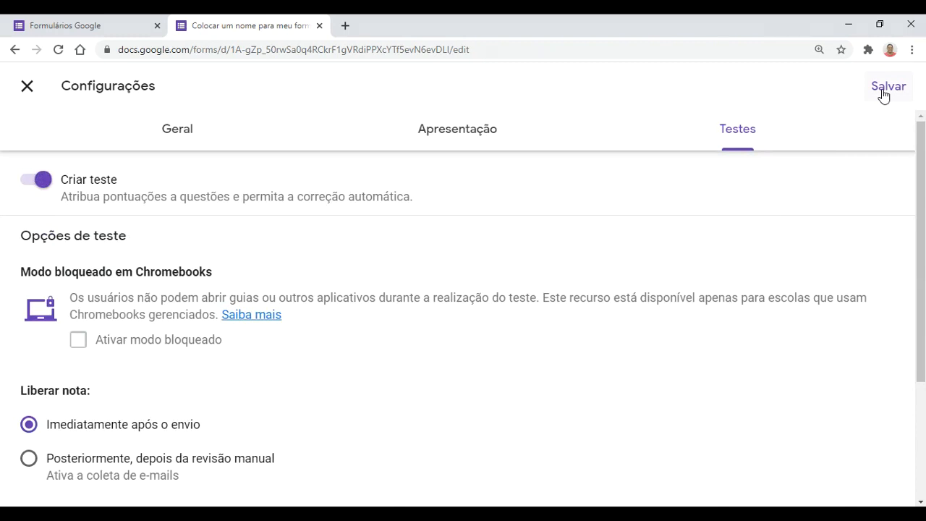
click(885, 89)
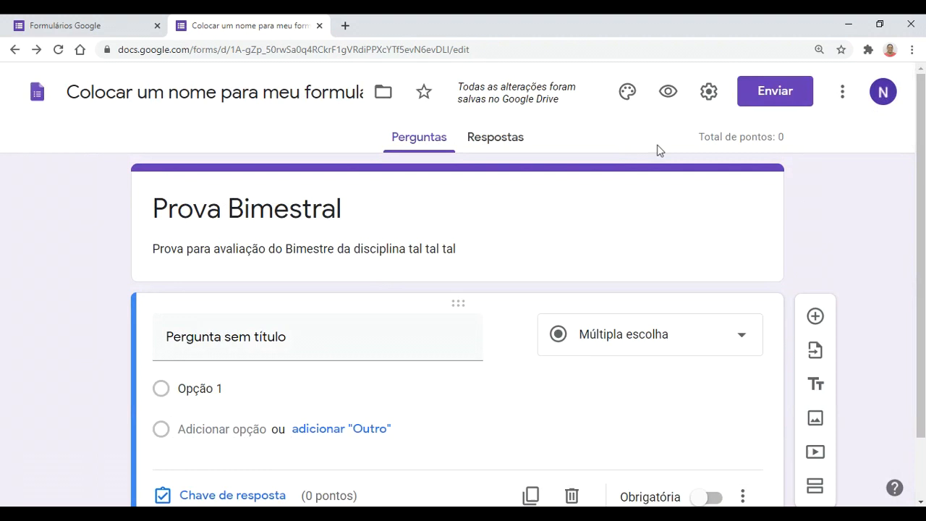
scroll(554, 273, down, 1)
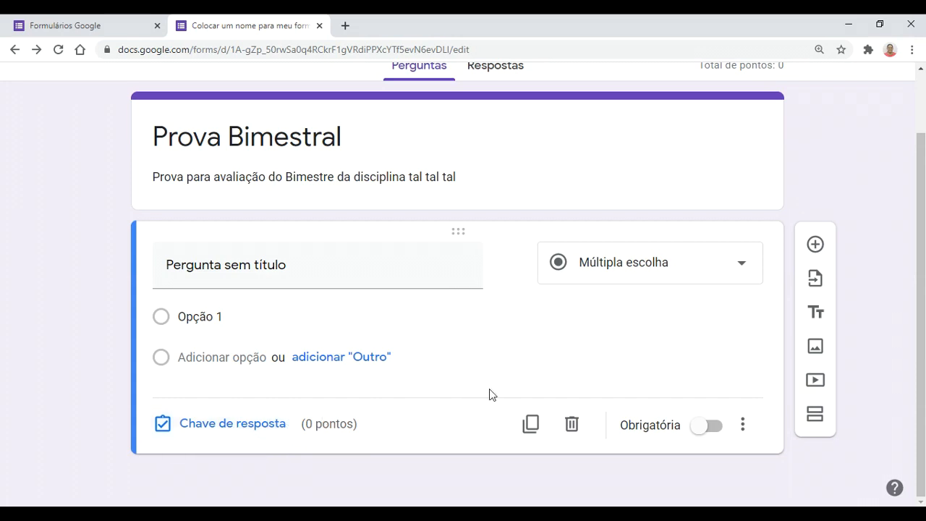
scroll(489, 394, up, 2)
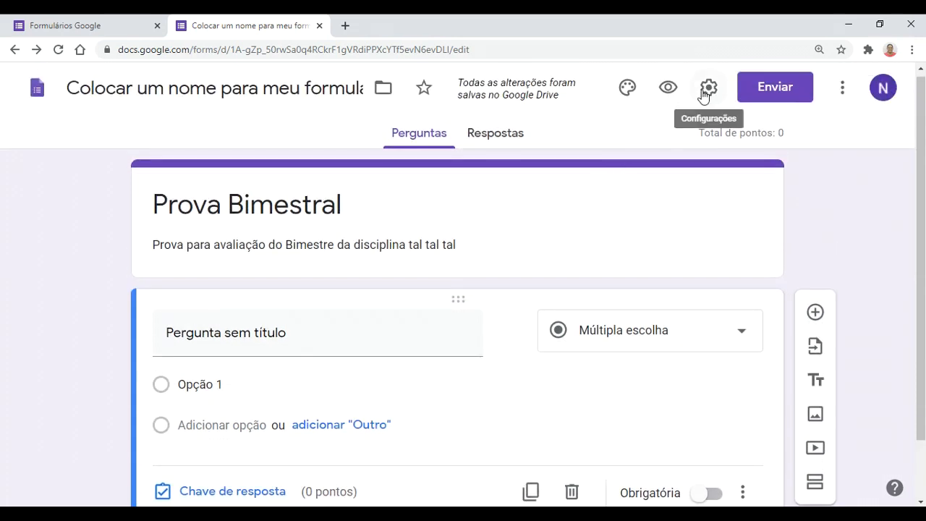
Step: Let respondents outside IFMA answer, limit to one response per person, and view presentation settings
click(703, 96)
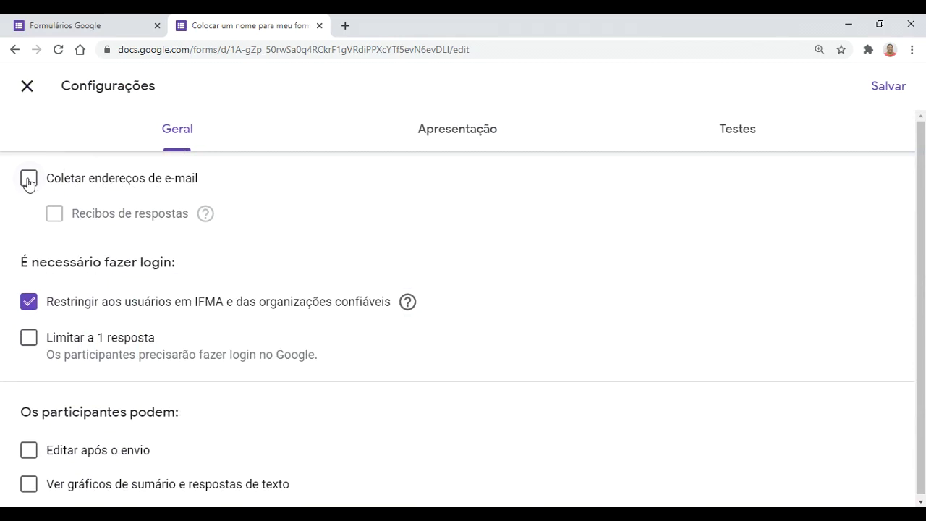
mouse_move(208, 217)
click(29, 302)
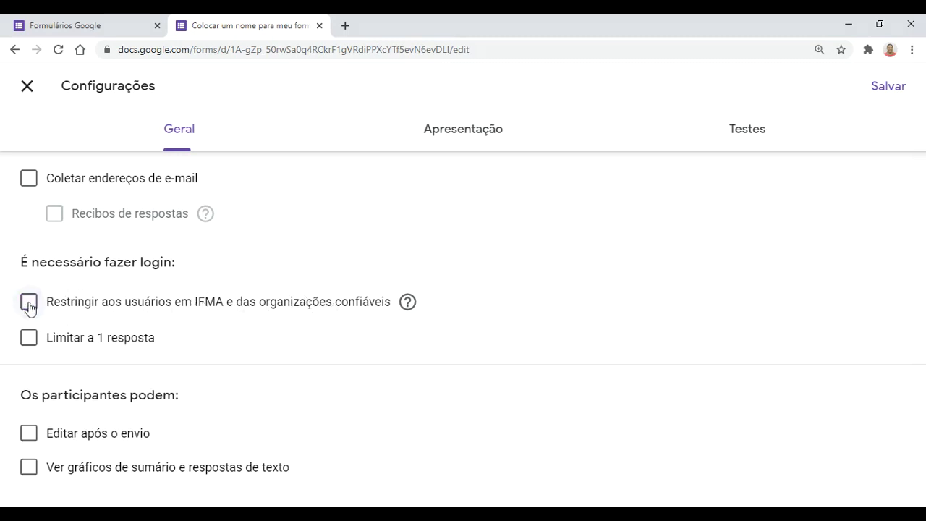
click(29, 338)
drag(55, 354, 338, 353)
click(58, 347)
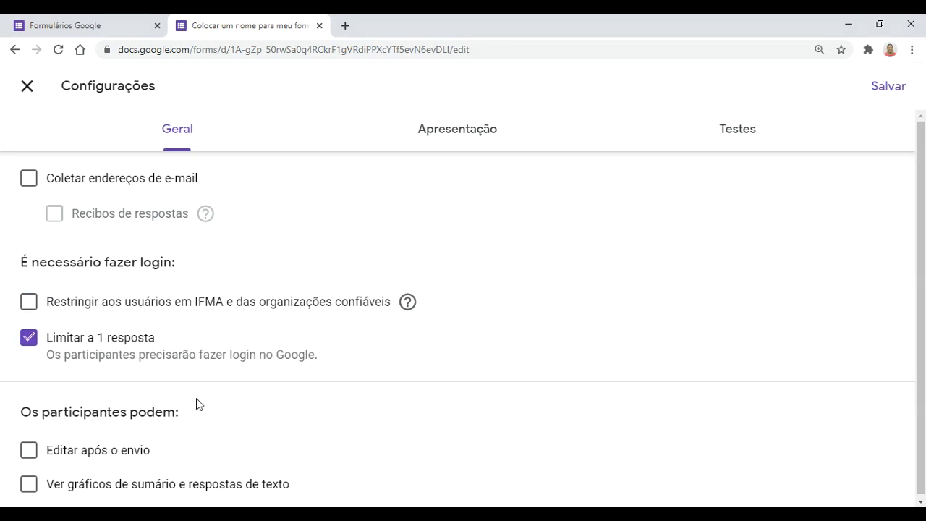
scroll(196, 398, down, 1)
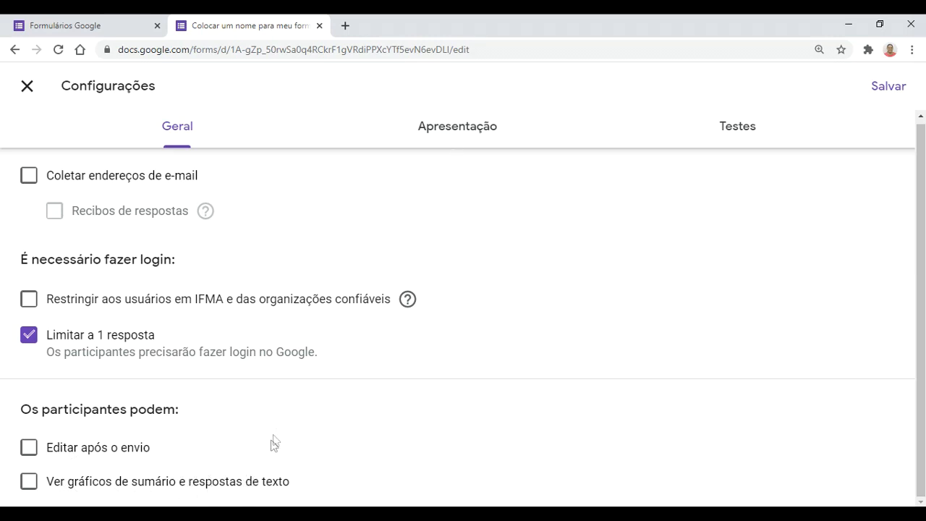
click(463, 133)
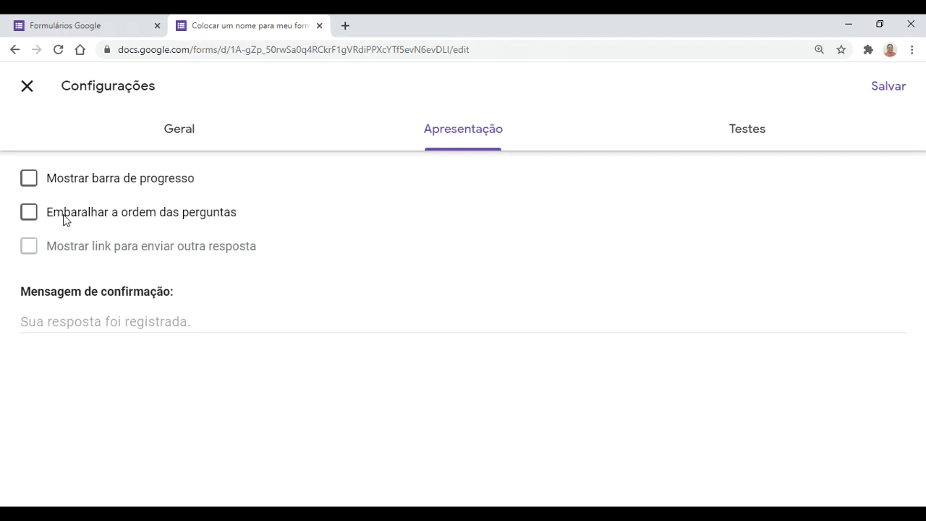
Step: Set the confirmation message to 'Prova concluída!!!' and save the settings
click(94, 322)
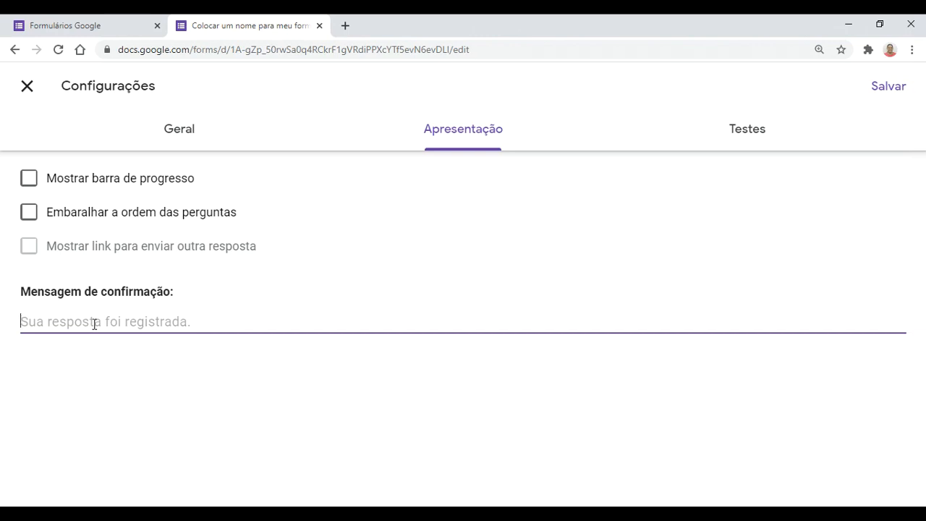
text(Prova )
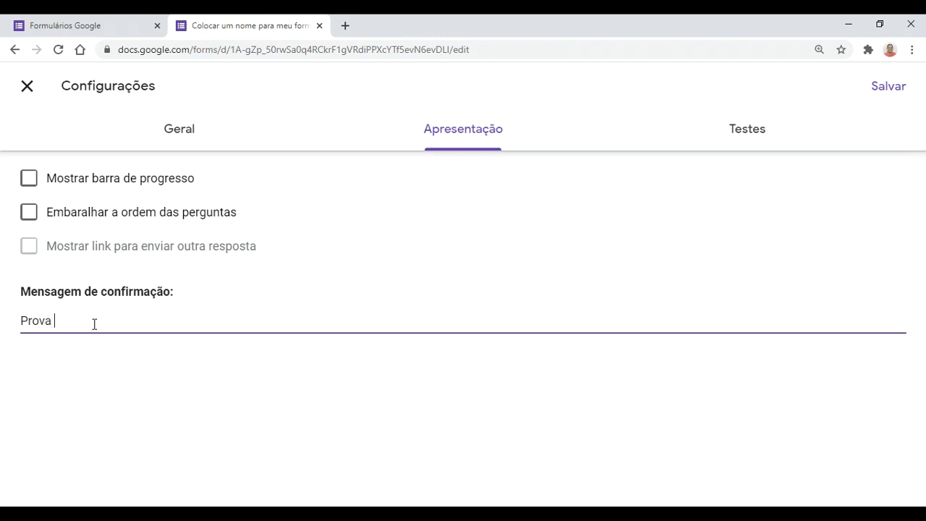
text(concluída)
key(BackSpace)
key(BackSpace)
key(BackSpace)
key(BackSpace)
text(ída!!!)
click(731, 144)
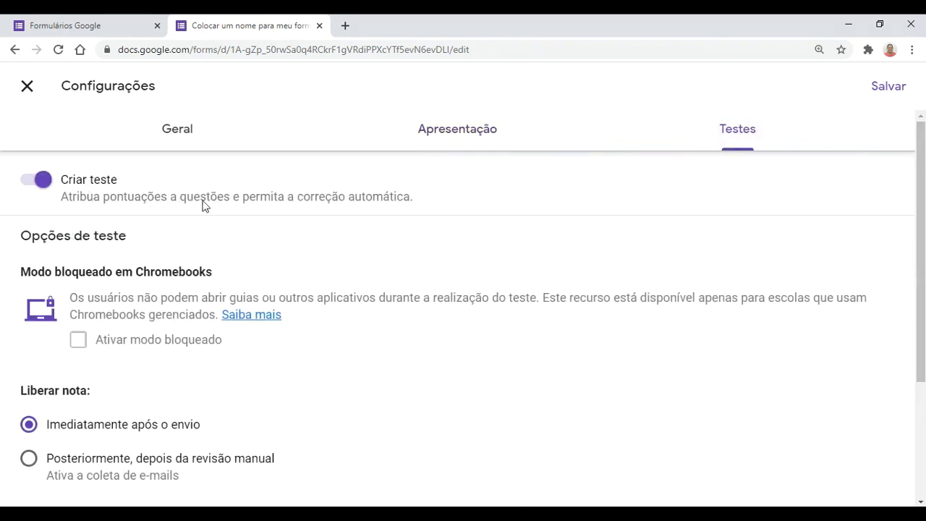
click(879, 91)
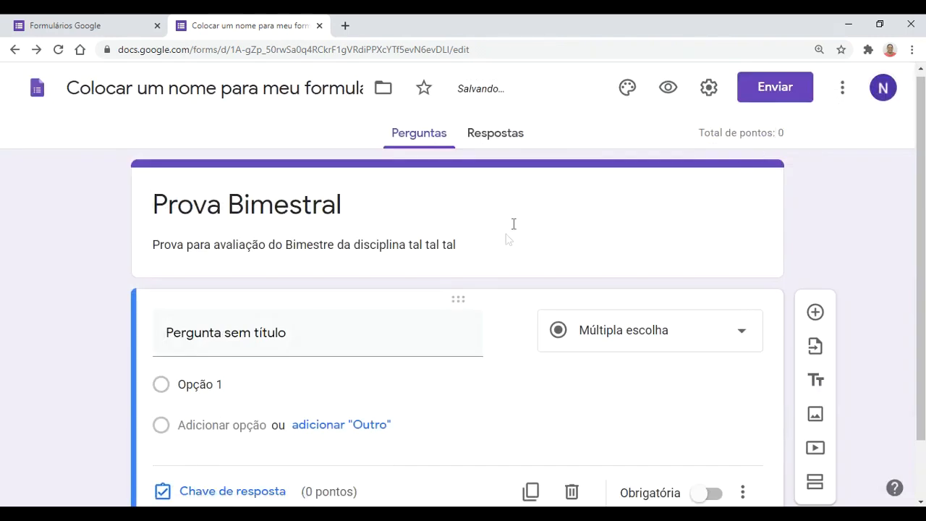
Step: Reset the page zoom to 100% and change the first question's type to Horário (time)
scroll(494, 251, down, 1)
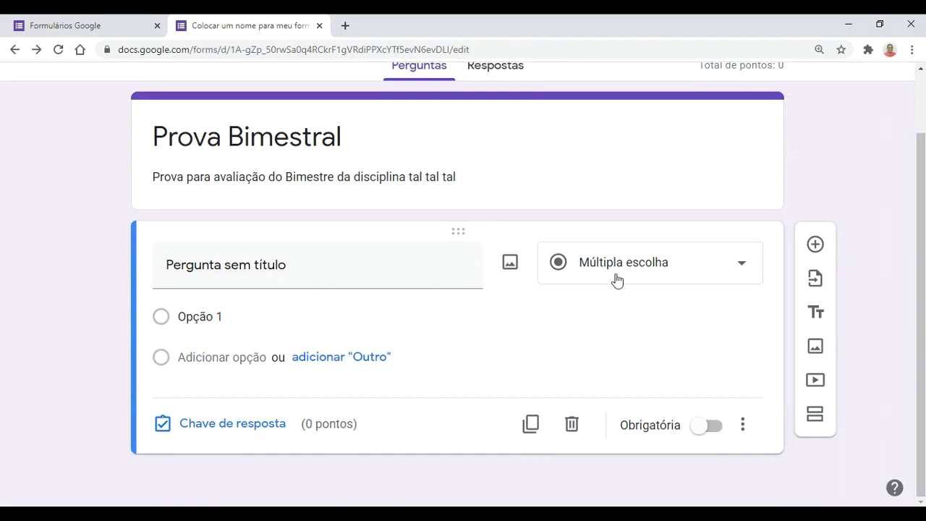
key(ctrl+0)
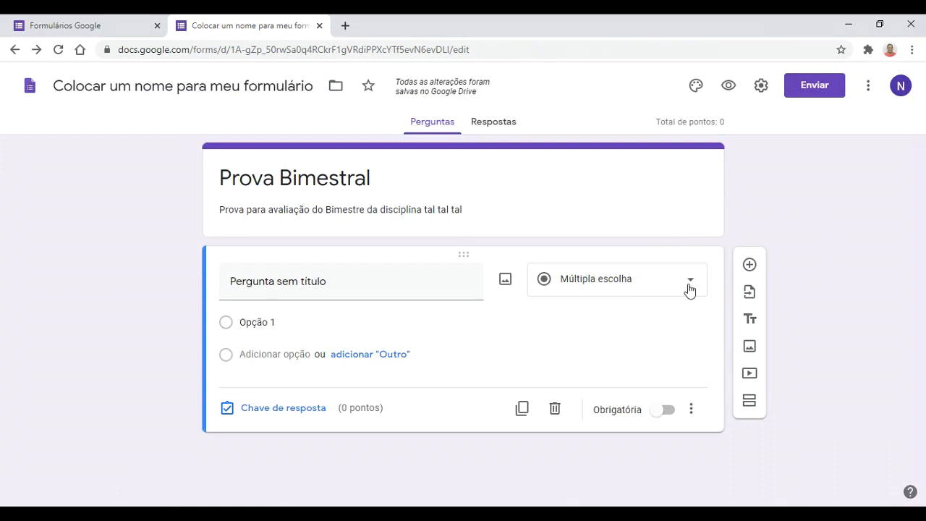
click(588, 289)
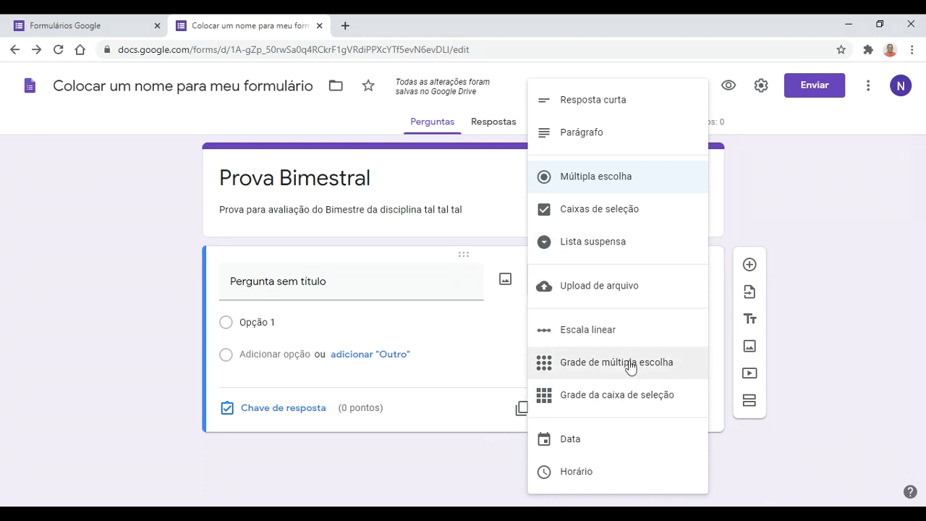
click(579, 438)
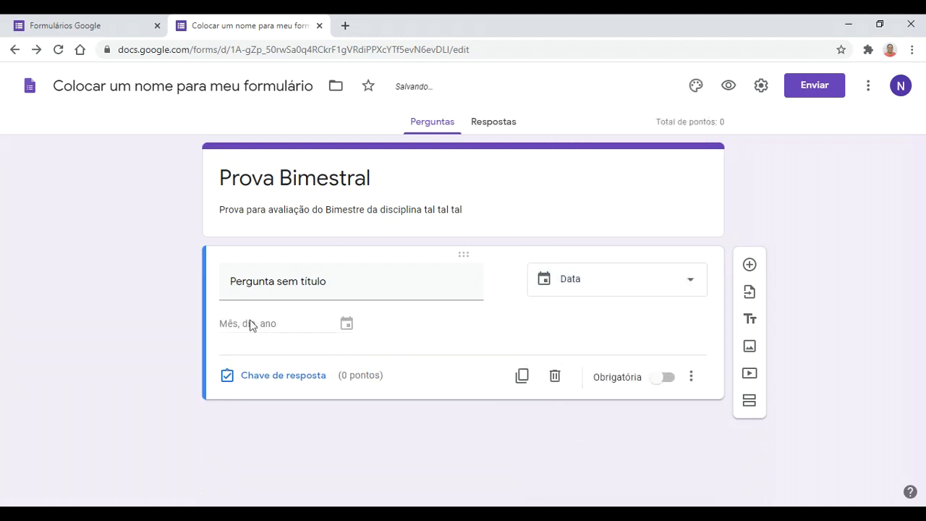
click(649, 291)
click(591, 471)
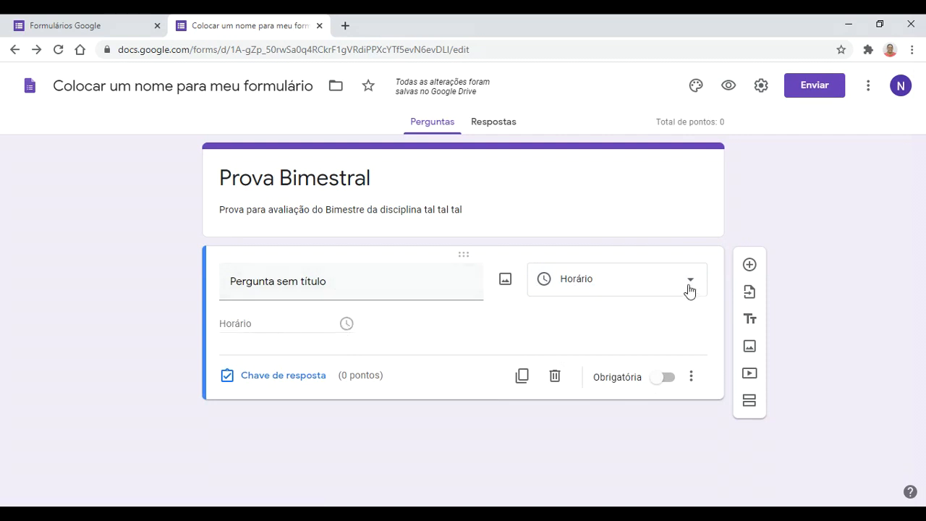
Step: Retitle the question 'MInha perguntas' and open the respondent preview
click(428, 275)
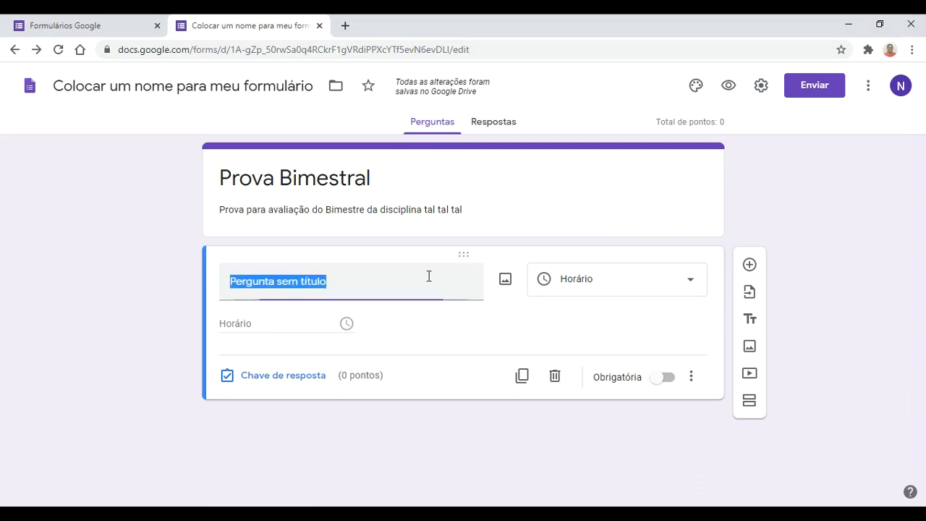
text(MInha perguntas)
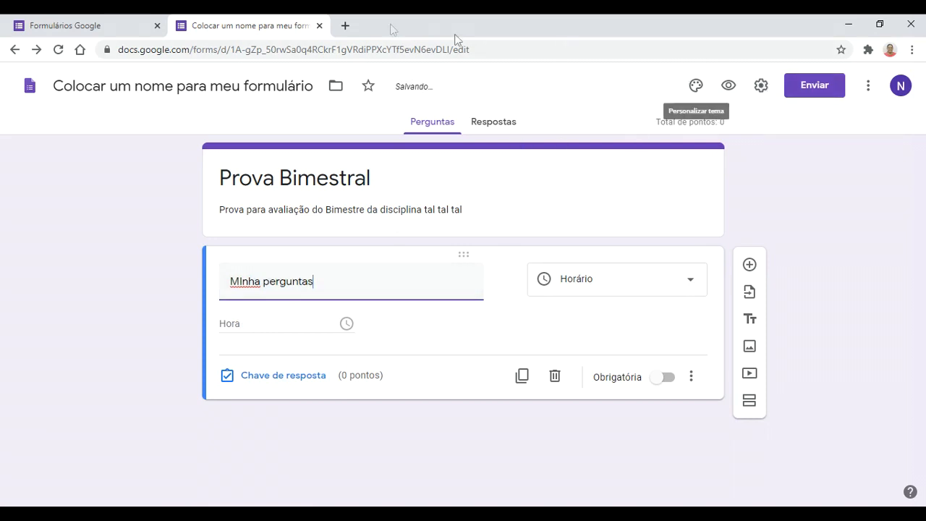
click(727, 84)
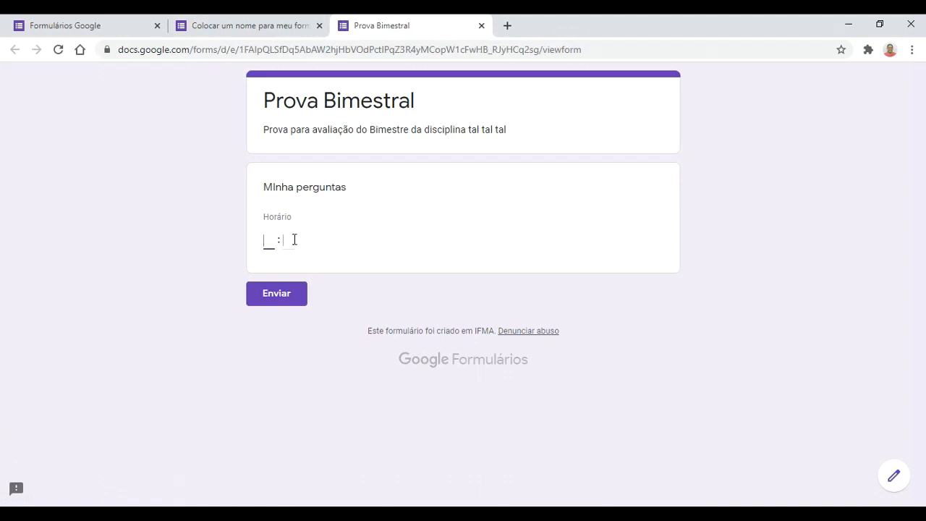
Step: Enter 09:30 as the time answer in the preview's hour and minute boxes
click(270, 240)
text(09)
click(292, 241)
text(30)
Step: Close the Prova Bimestral preview tab, confirming Sair in the leave-site dialog
click(480, 27)
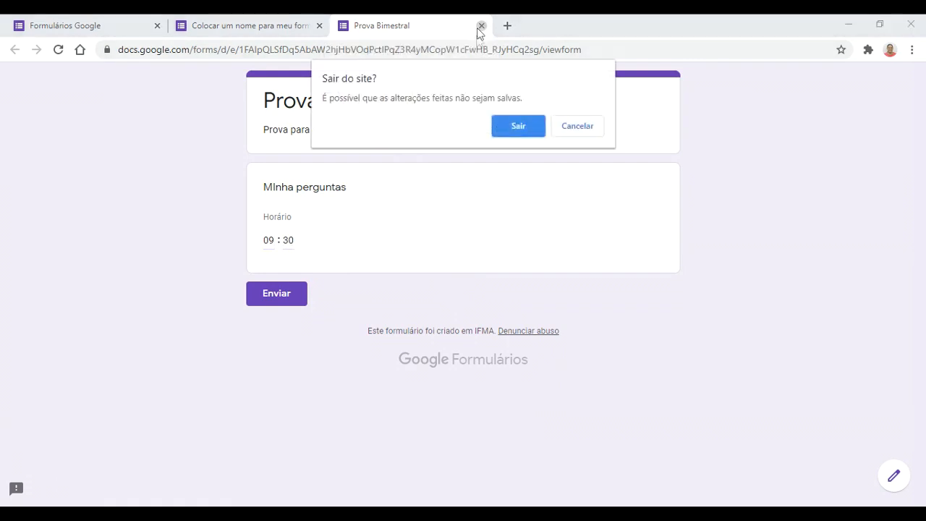
click(518, 128)
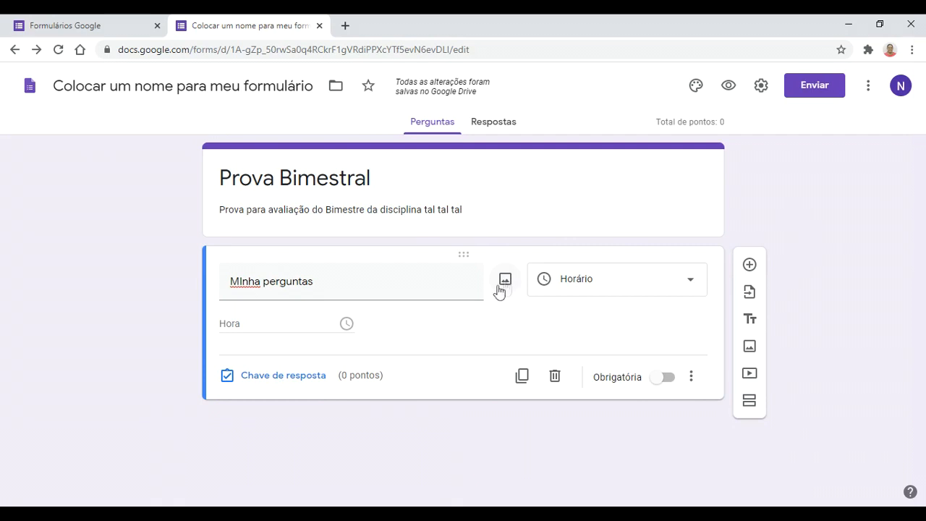
Step: Switch the question to Múltipla escolha and bring up the Inserir imagem dialog
click(641, 297)
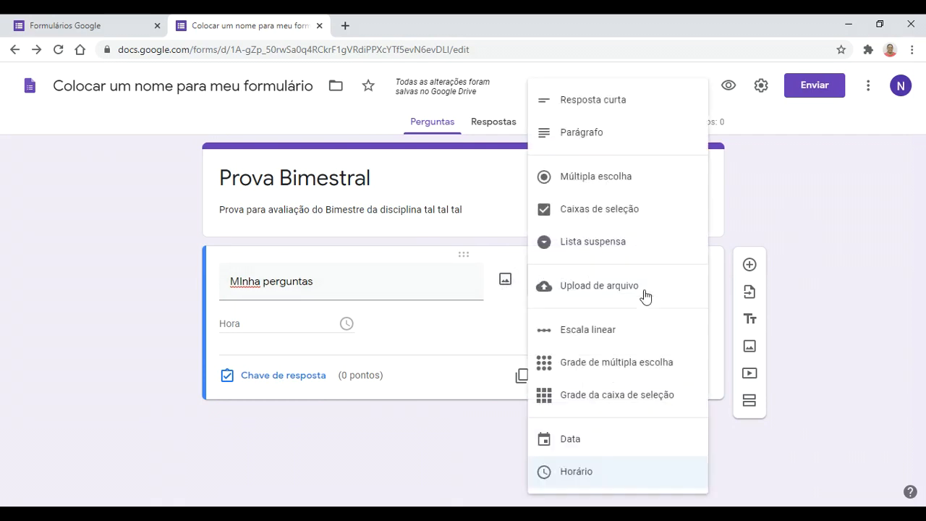
click(620, 194)
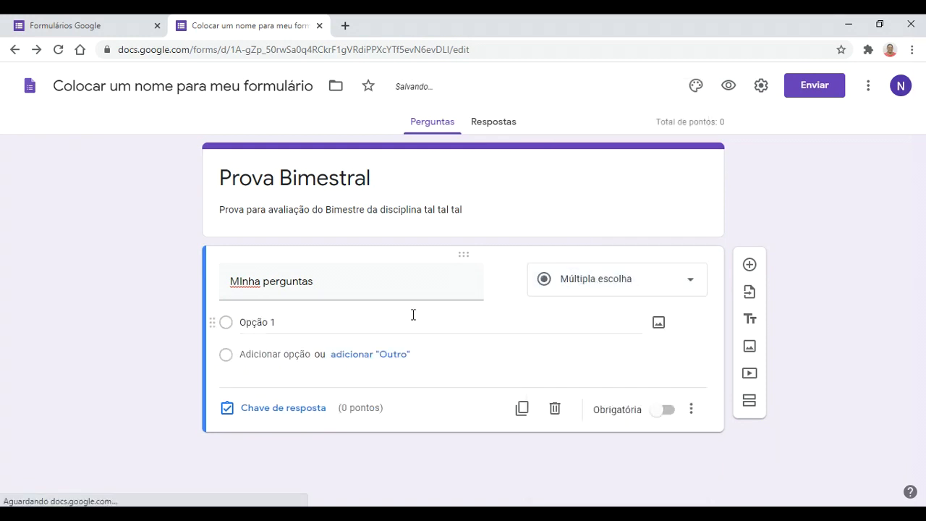
click(658, 324)
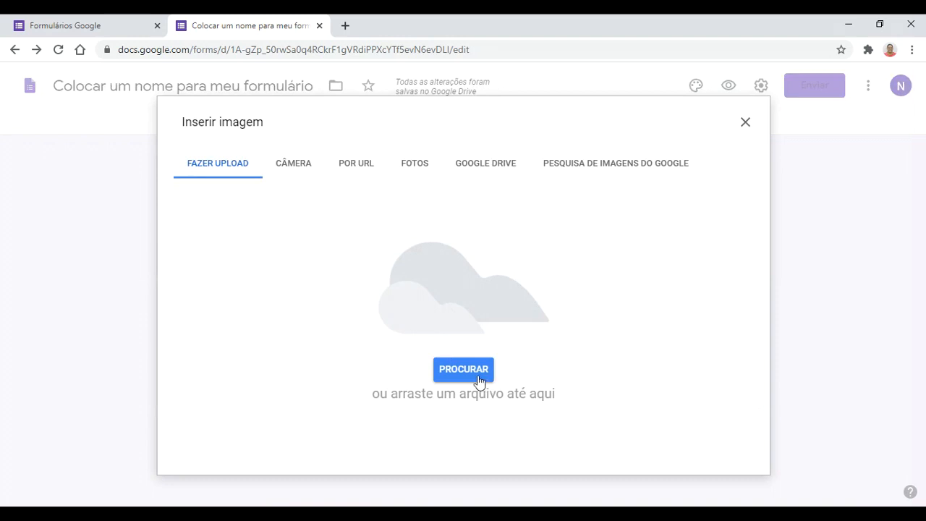
Step: Look through the camera, URL, photos and Drive sources, then switch to Google image search
click(308, 174)
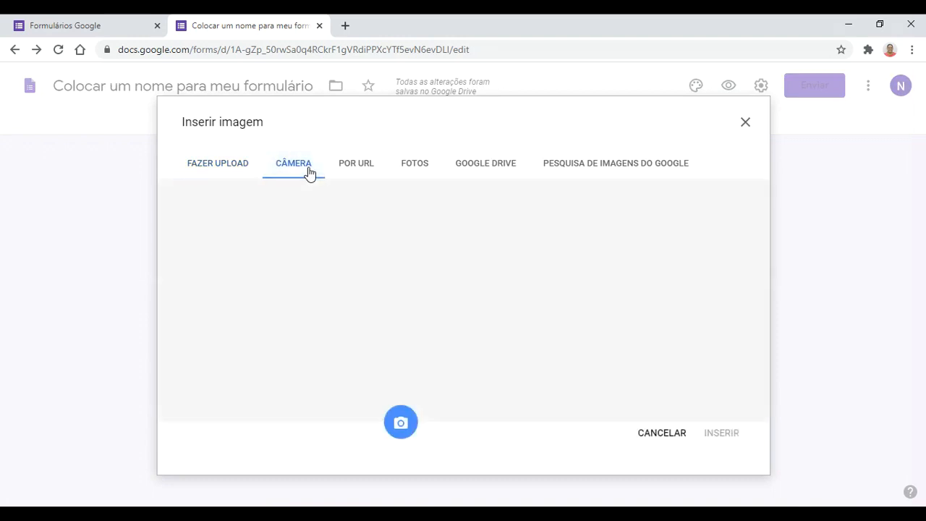
click(362, 167)
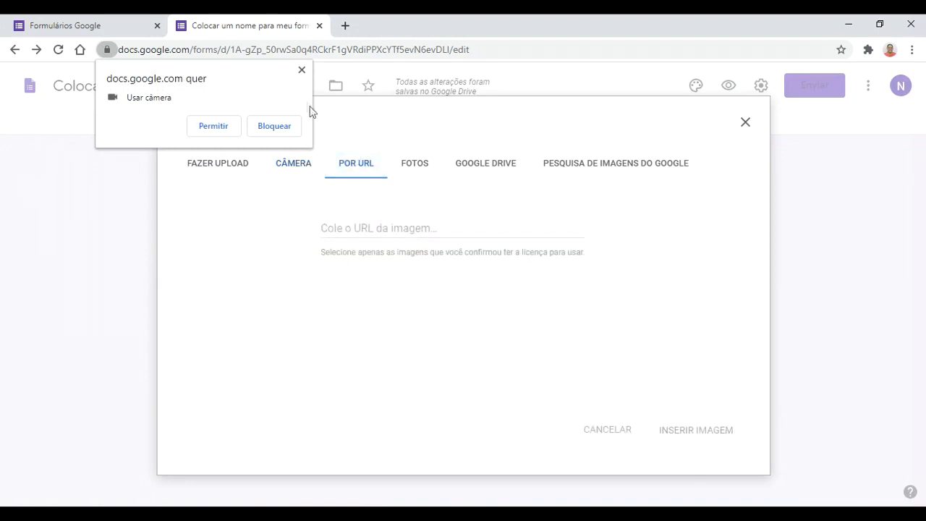
click(301, 70)
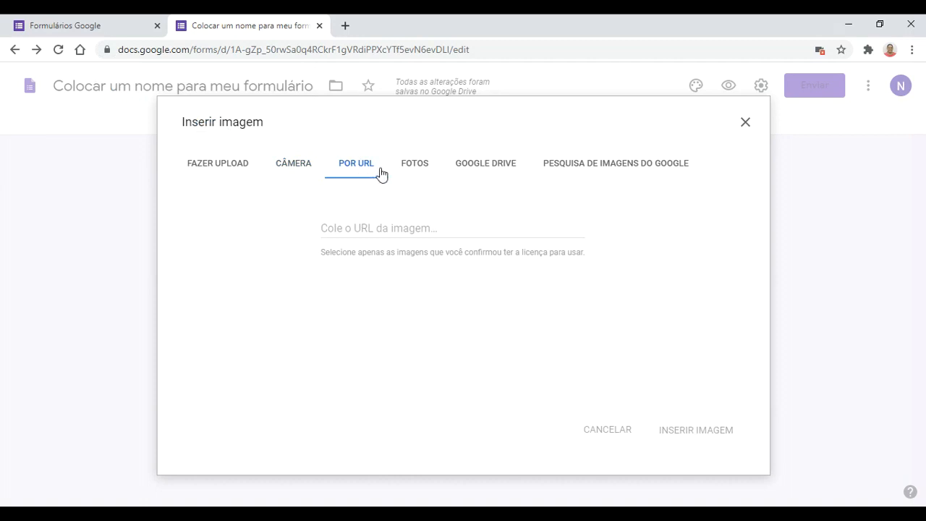
click(427, 168)
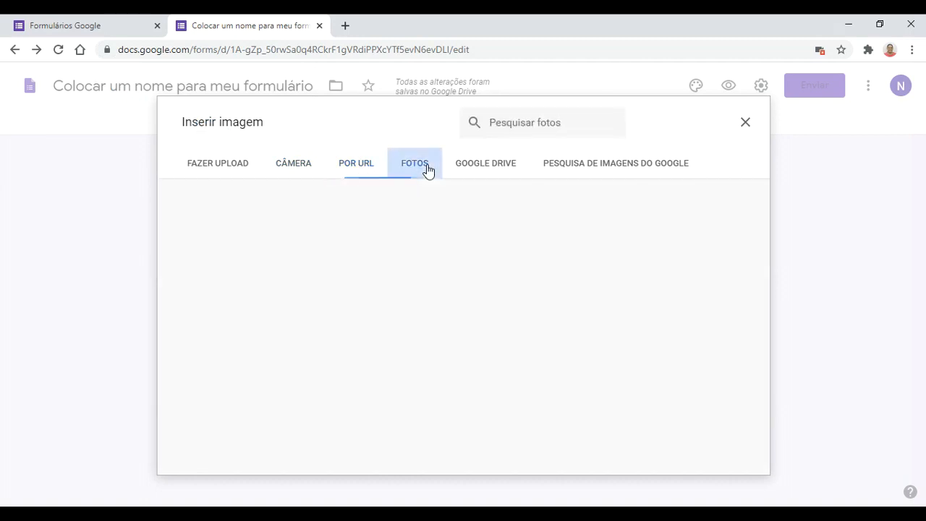
click(499, 176)
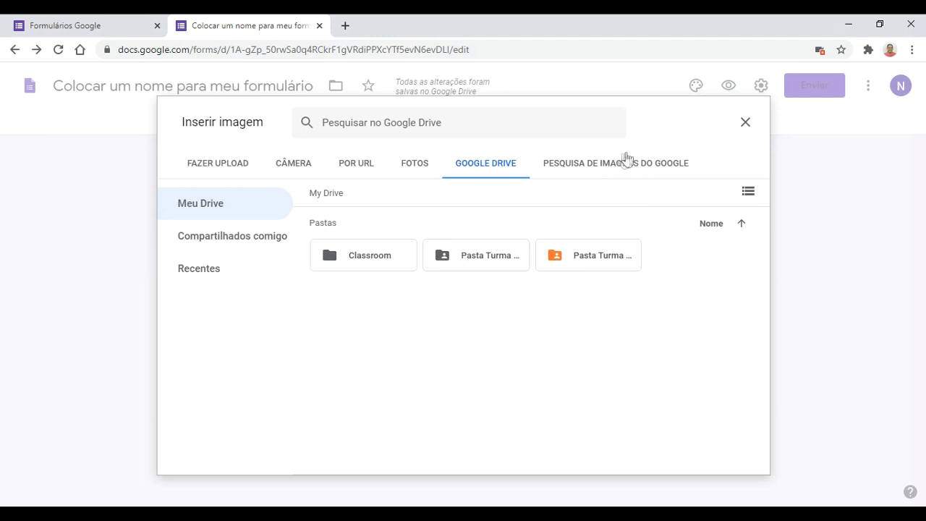
click(617, 165)
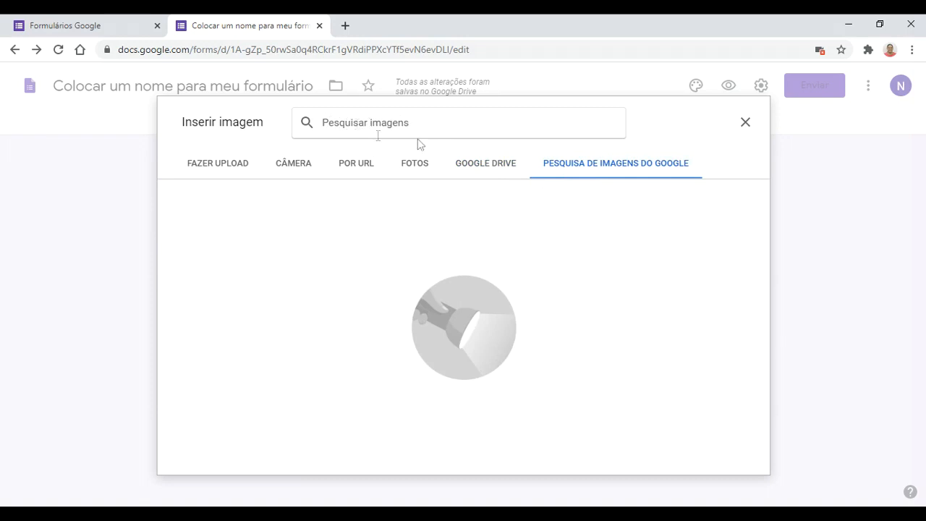
Step: Search 'gráficos equação 2 grau' and insert the second parabola graph into Opção 1
text(grá)
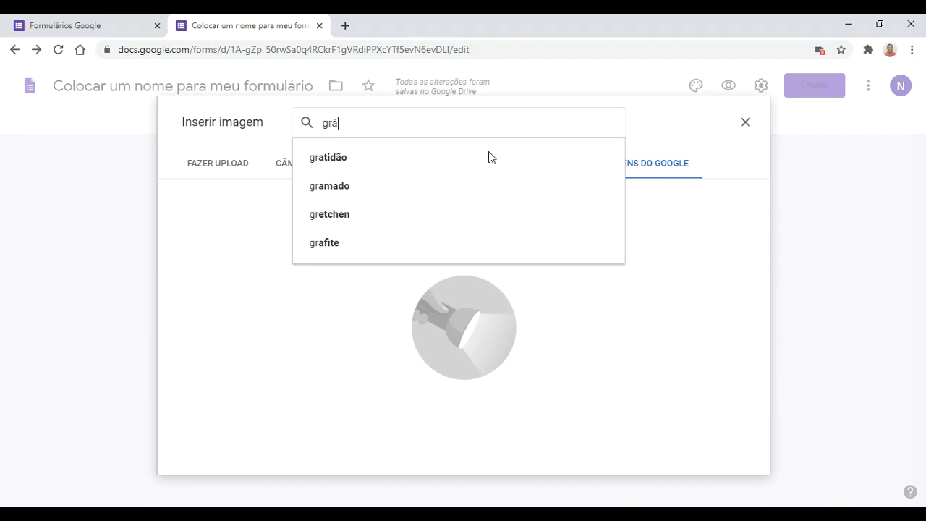
text(ficos)
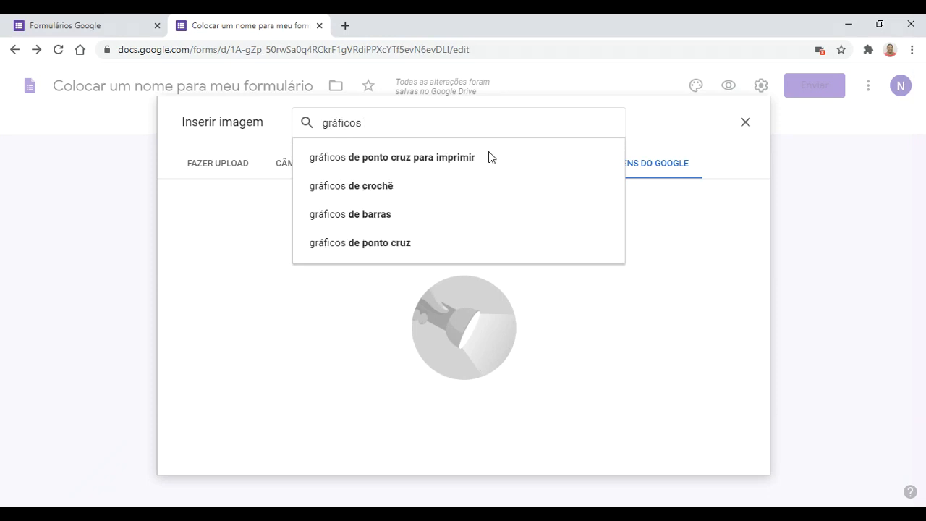
text( equação 2 grau)
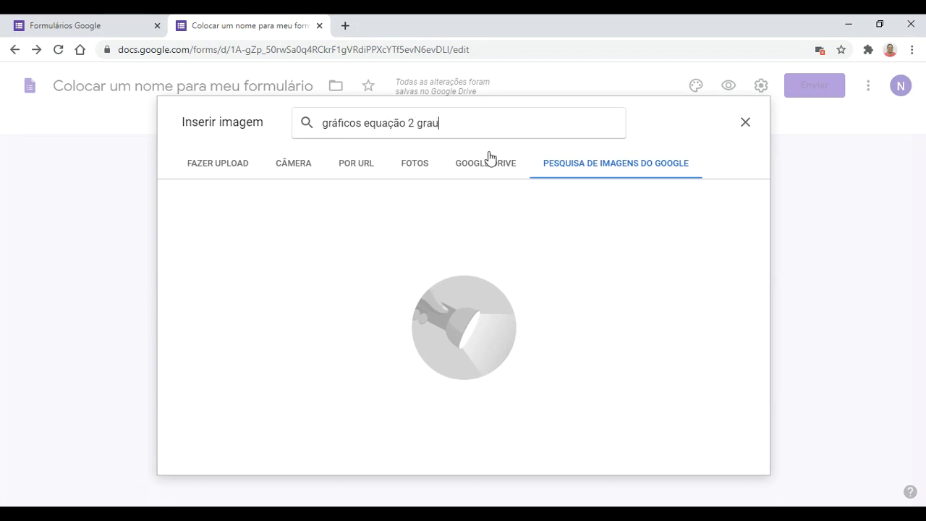
key(Return)
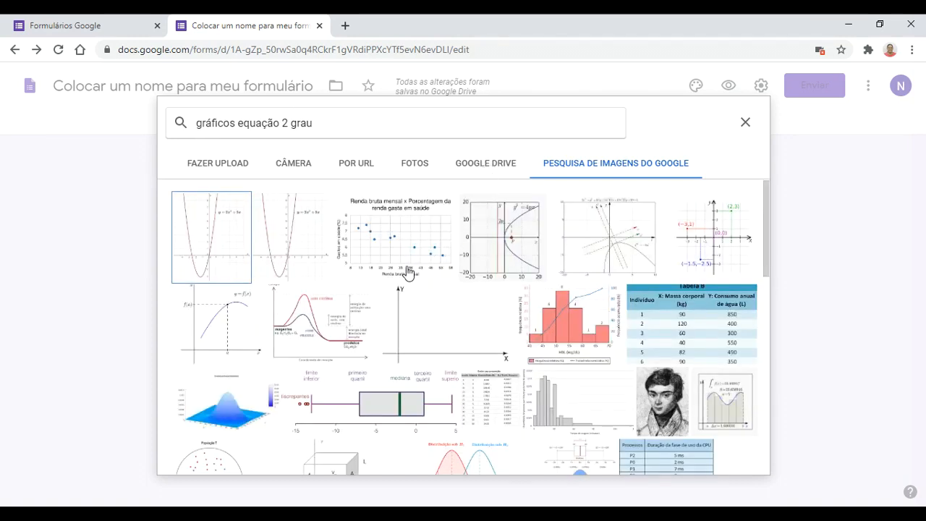
scroll(389, 304, down, 1)
scroll(389, 305, down, 3)
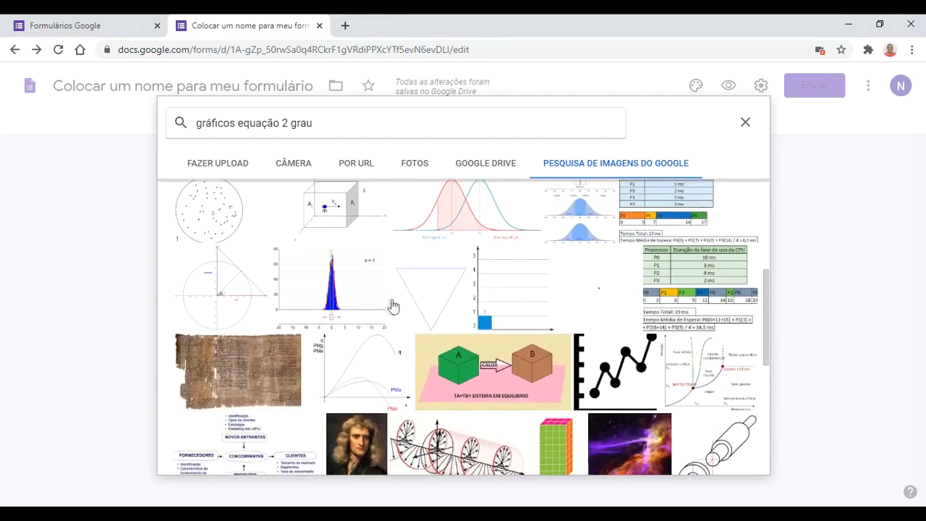
scroll(446, 327, down, 3)
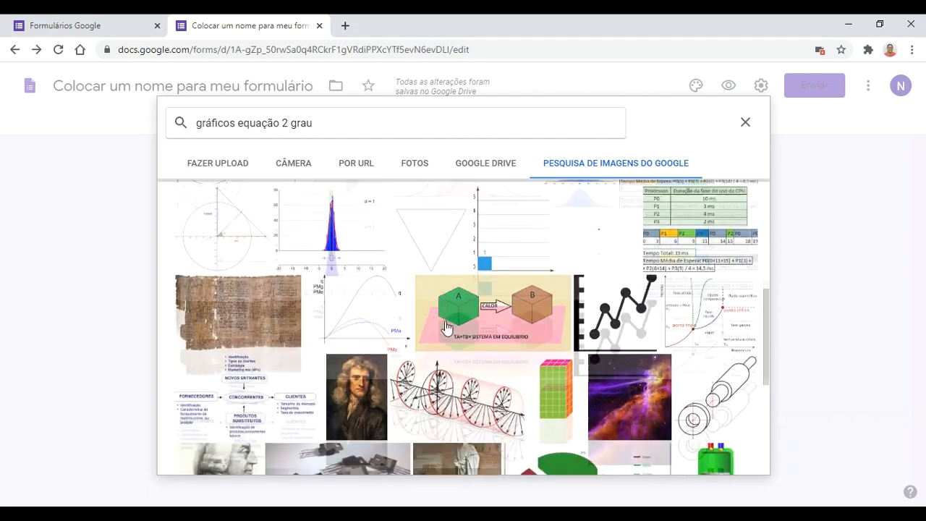
scroll(445, 328, up, 4)
scroll(446, 328, up, 3)
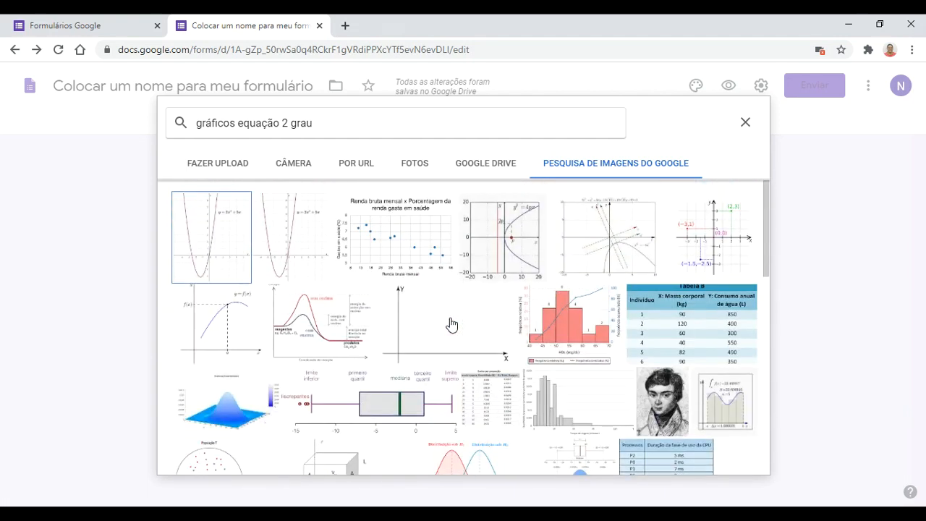
click(311, 235)
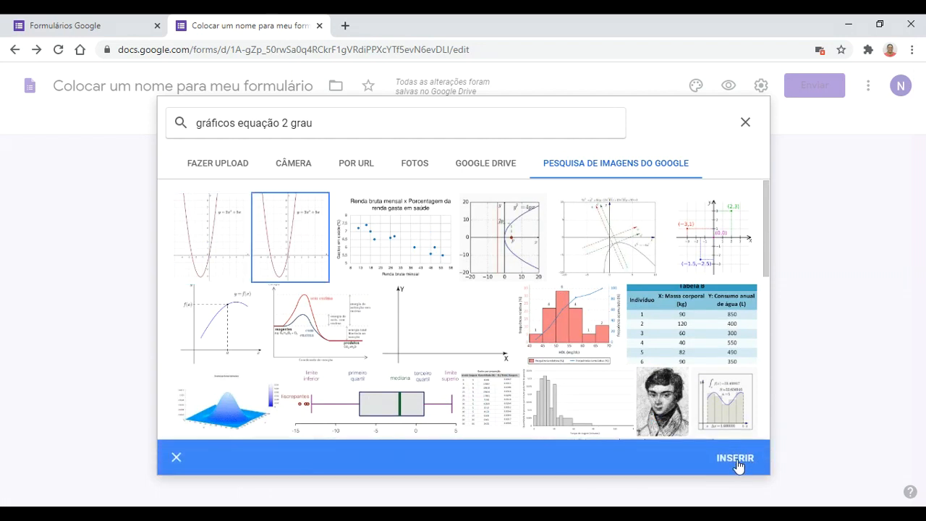
click(736, 461)
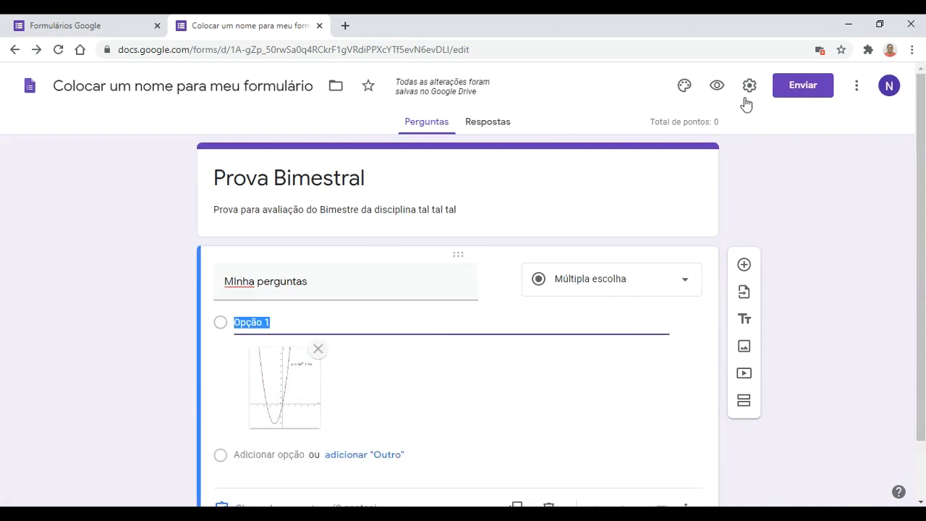
Step: Preview Prova Bimestral in a new tab, then return to the editor and select the question title
click(717, 85)
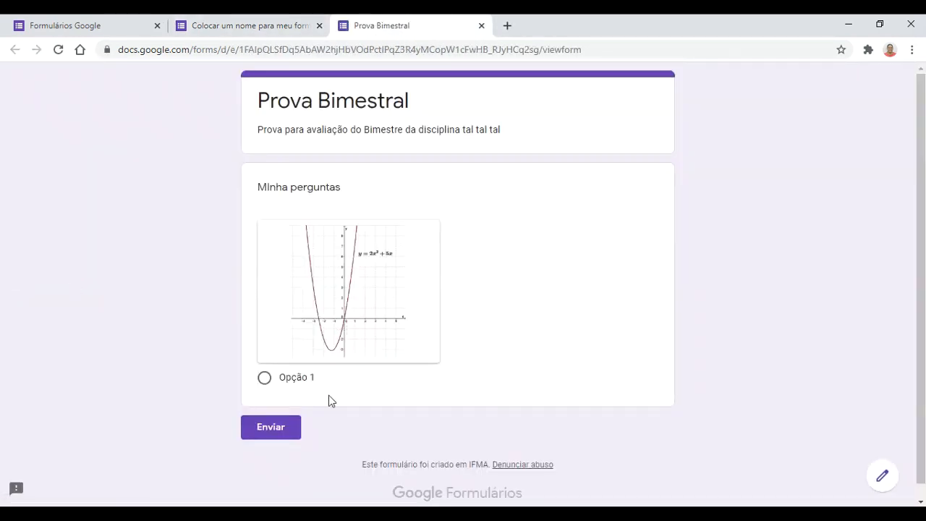
click(296, 24)
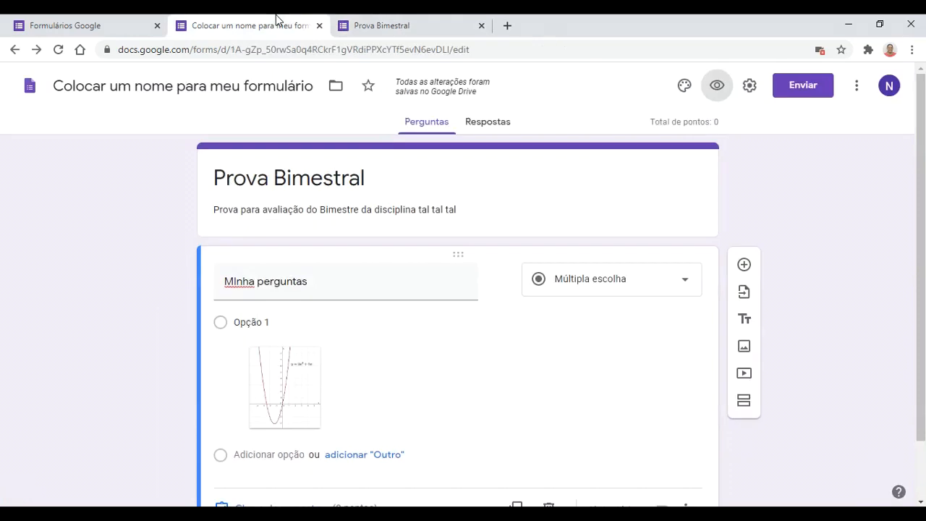
click(346, 284)
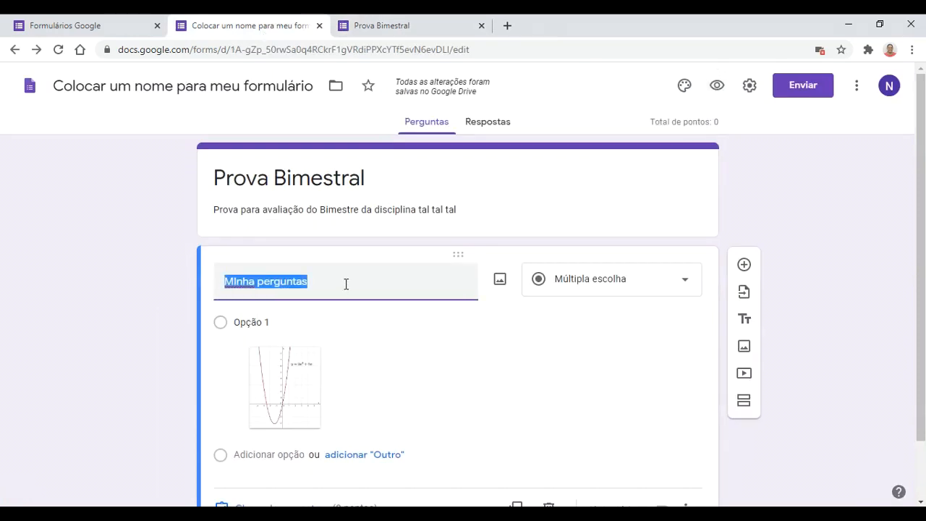
Step: Type 'Marque a alternativa que expressa uma equação do 2º Grau' over the old 'MInha perguntas' title
text(Marque a)
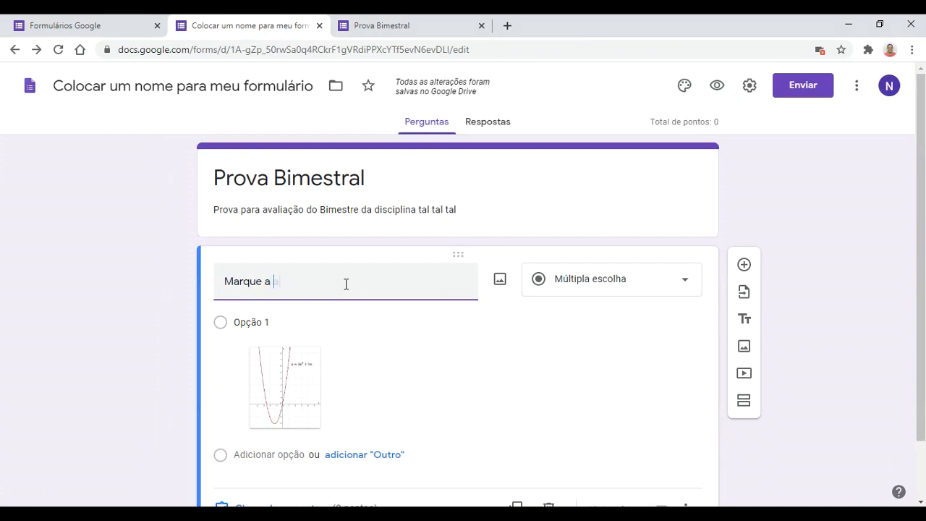
text( alternativa que)
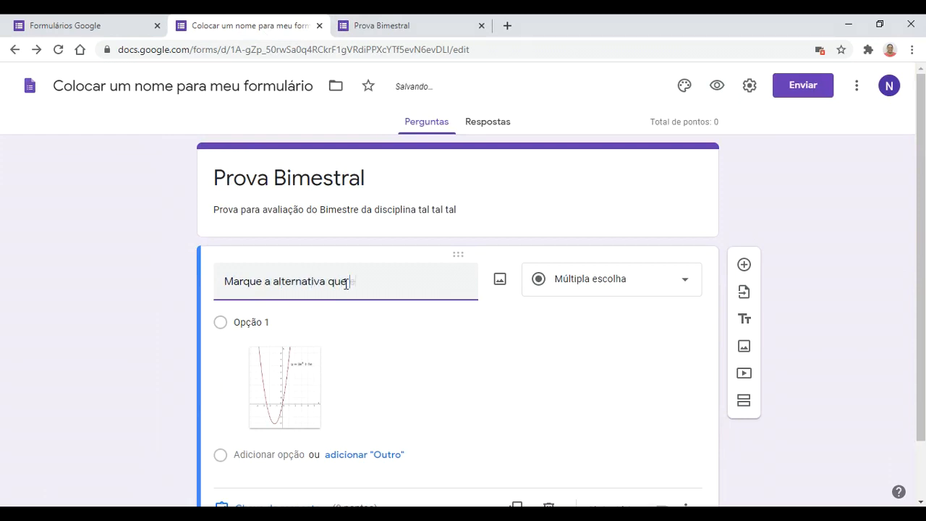
text( expressa uma equ)
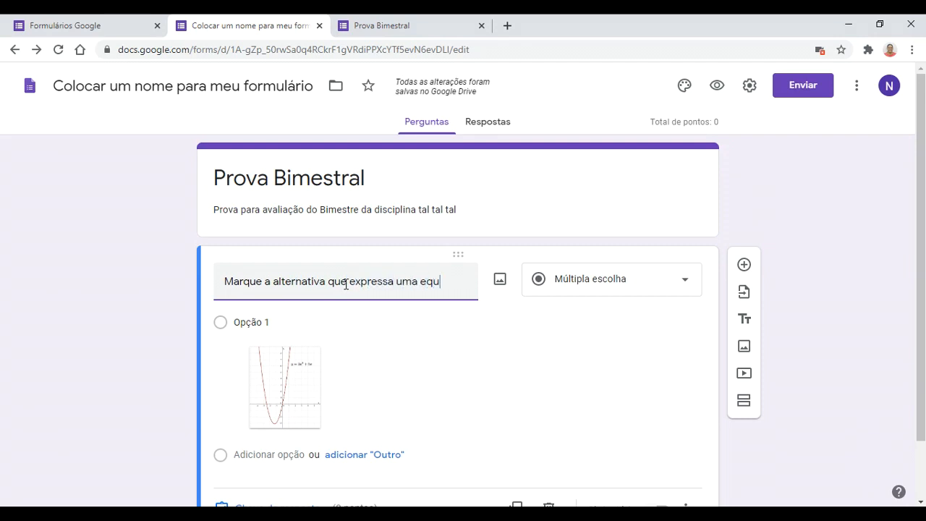
text(ação do 2º )
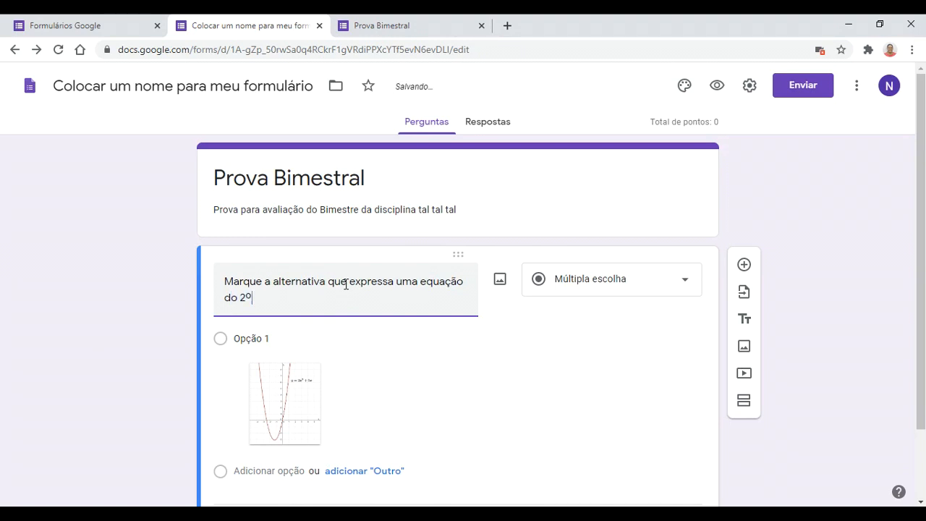
text(Grau)
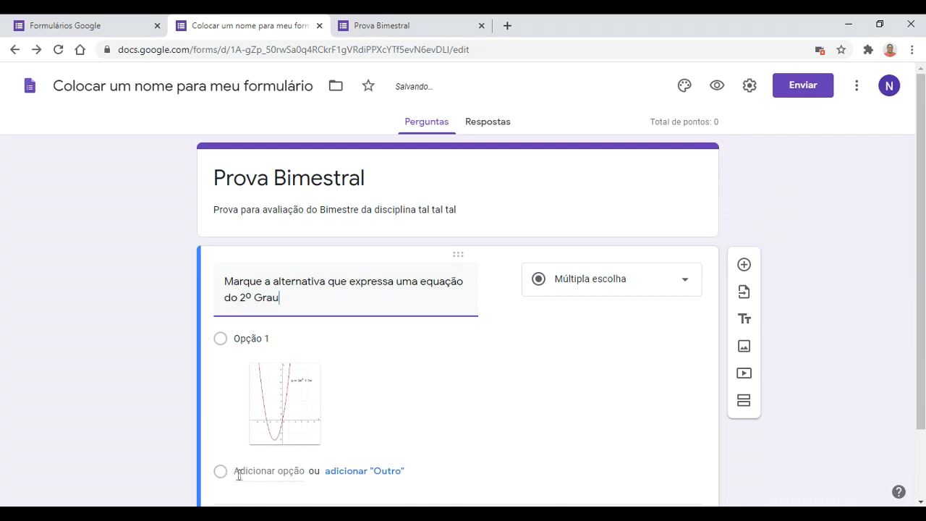
Step: Add Opção 2 with a y=ax+b line graph found by a Google image search for 'equação de primeiro grau'
click(262, 471)
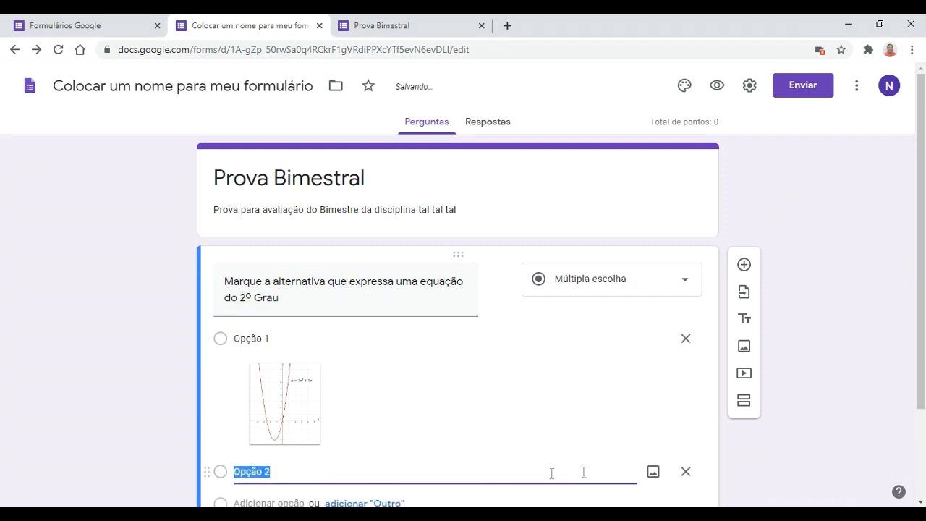
click(655, 472)
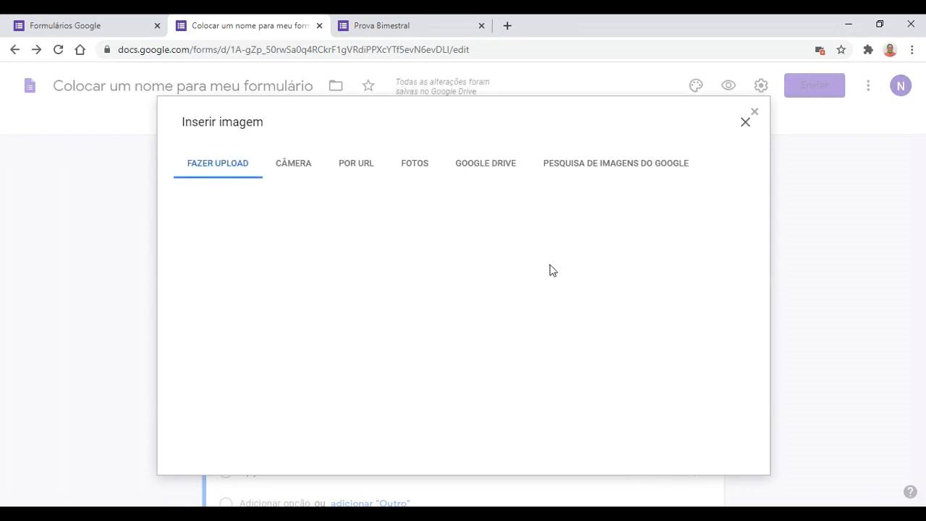
click(620, 164)
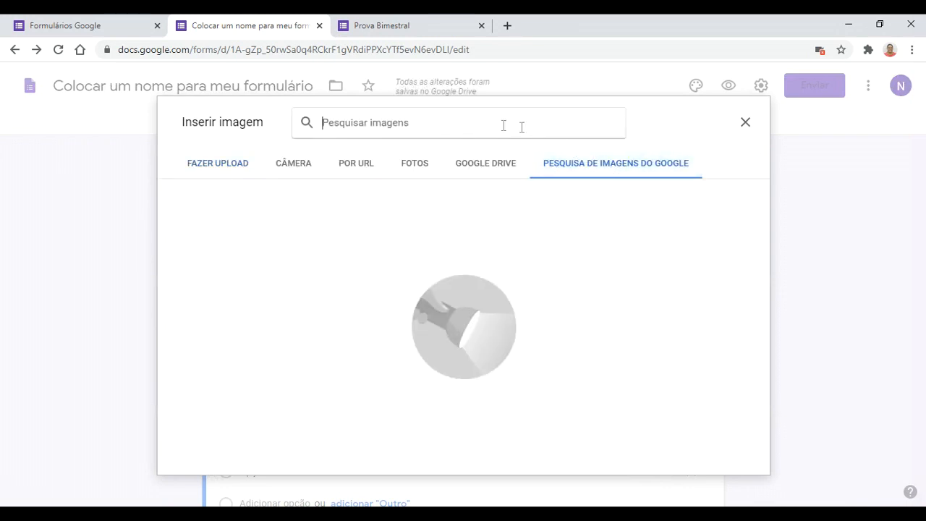
text(eu)
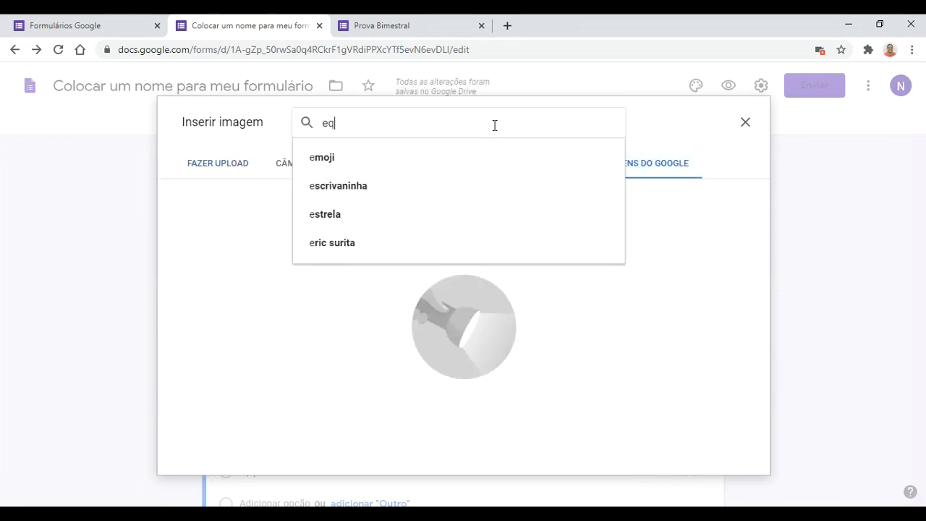
text(uação)
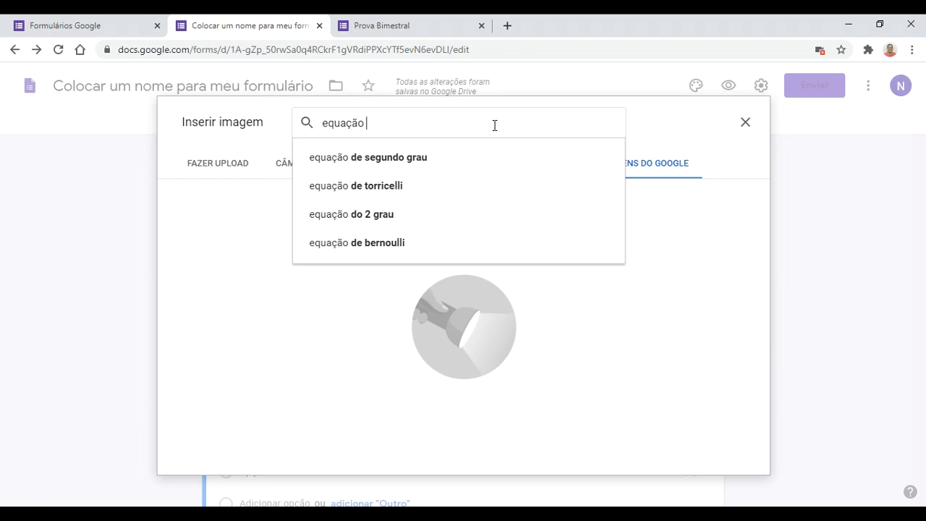
text(de pri)
key(Down)
key(Return)
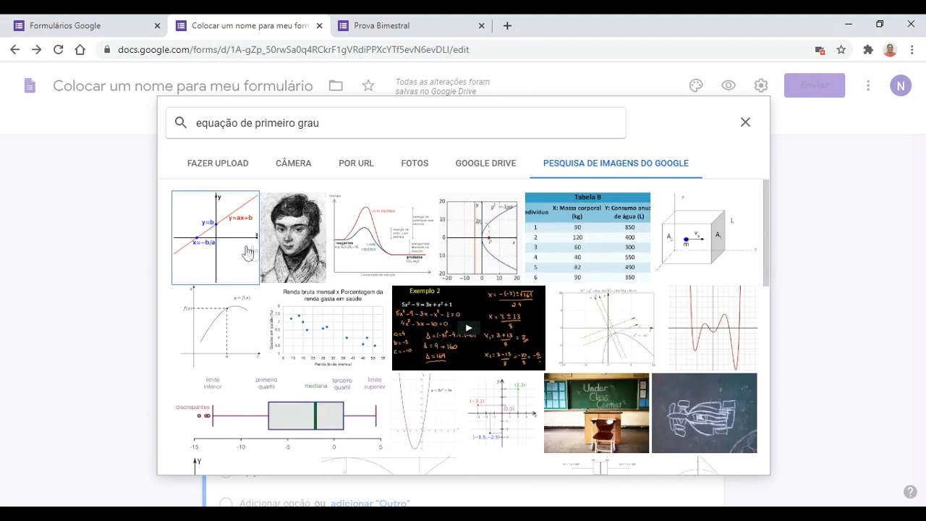
click(231, 232)
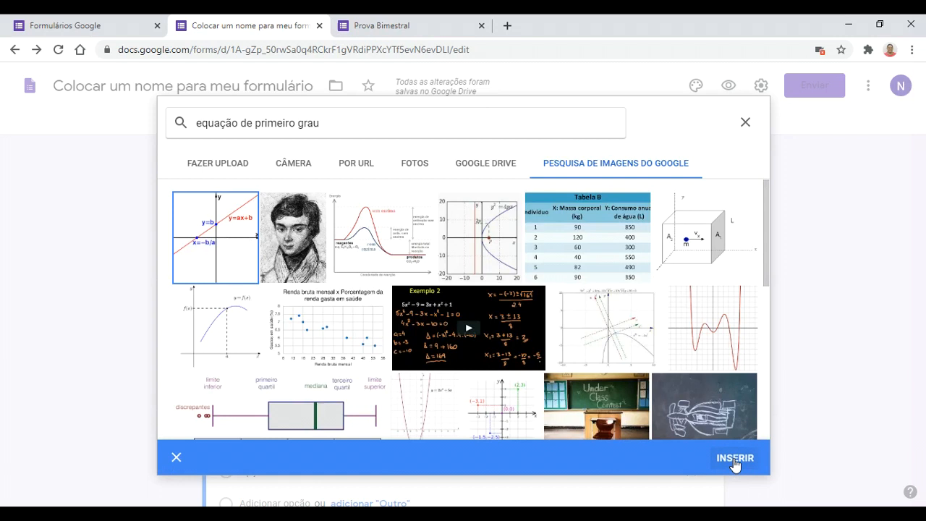
click(733, 458)
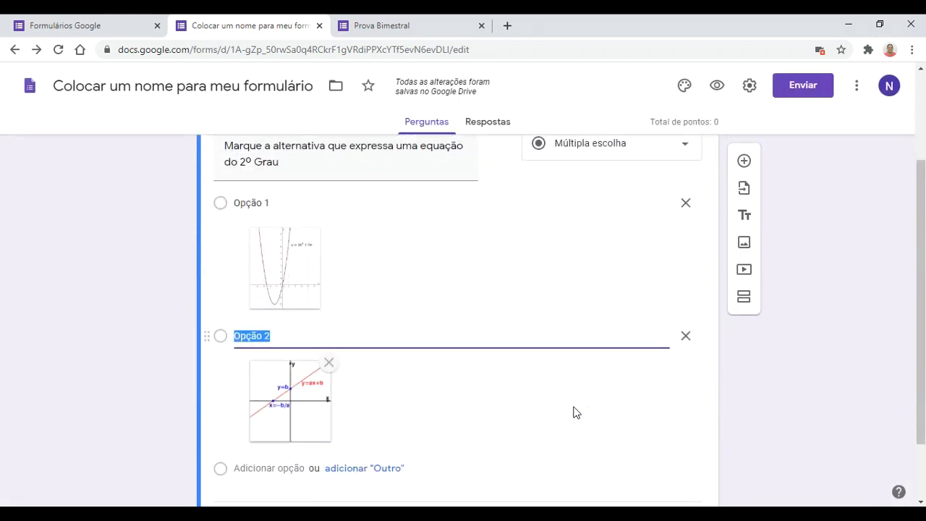
Step: Erase the text labels of Opção 1 and Opção 2 so only the graphs remain
key(BackSpace)
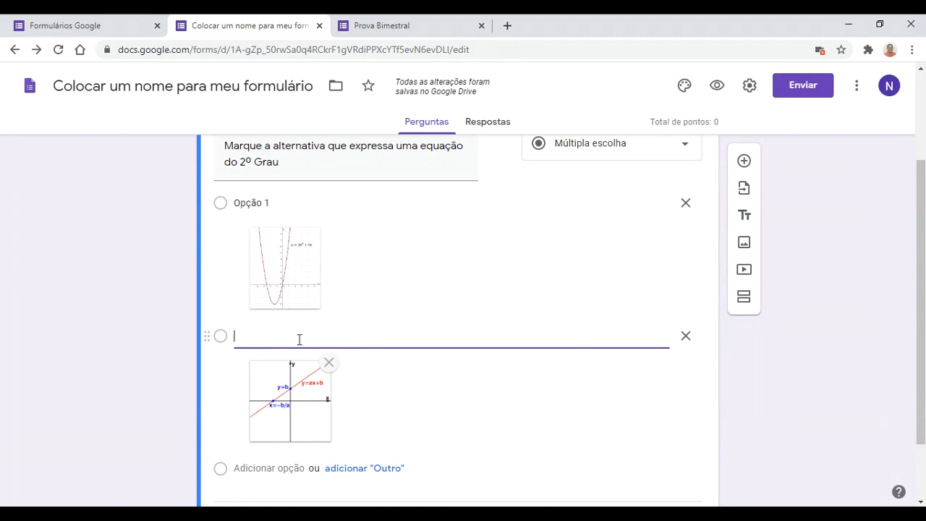
click(277, 202)
key(BackSpace)
click(280, 330)
key(BackSpace)
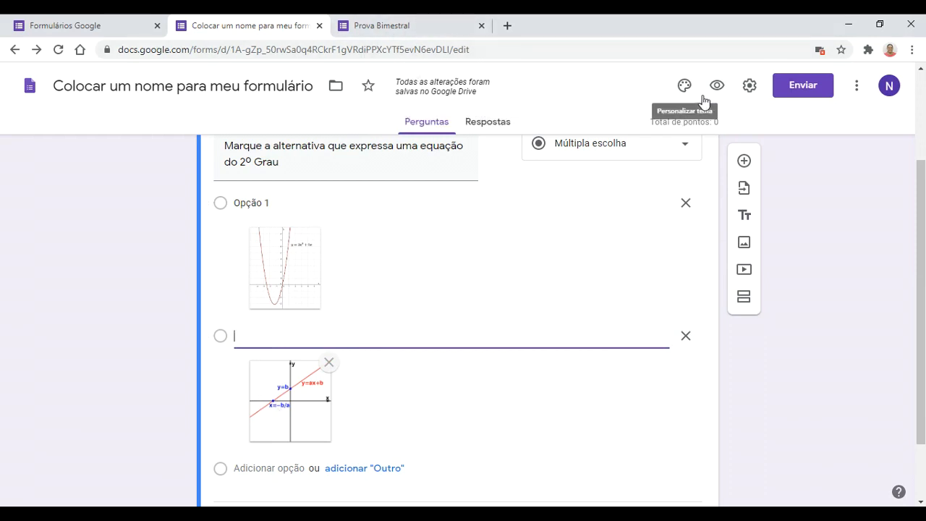
Step: Reload the form preview, test choosing the line graph and parabola options, then clear the answer
click(423, 24)
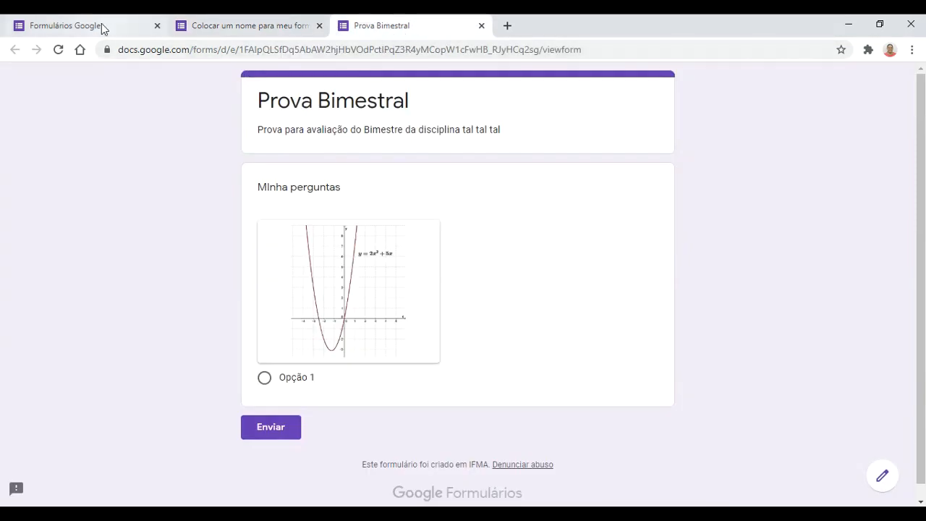
click(58, 49)
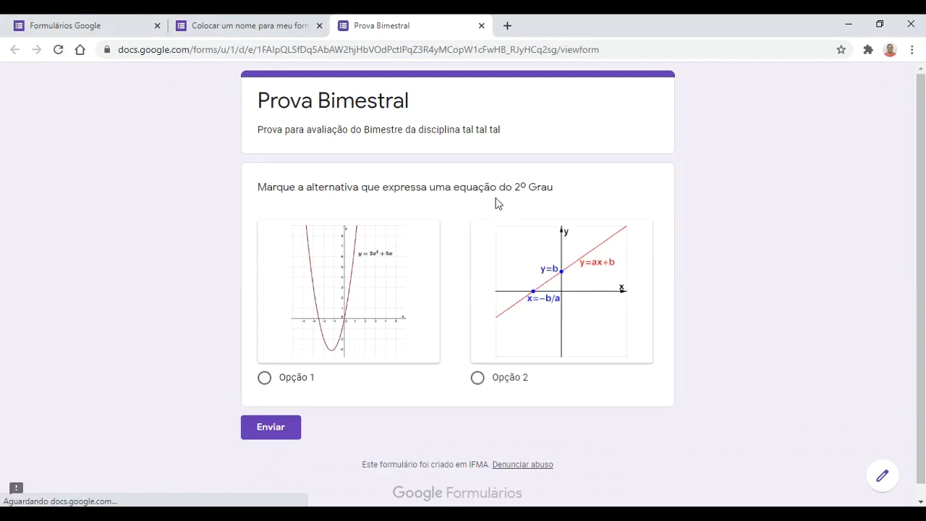
click(478, 384)
click(264, 377)
click(624, 402)
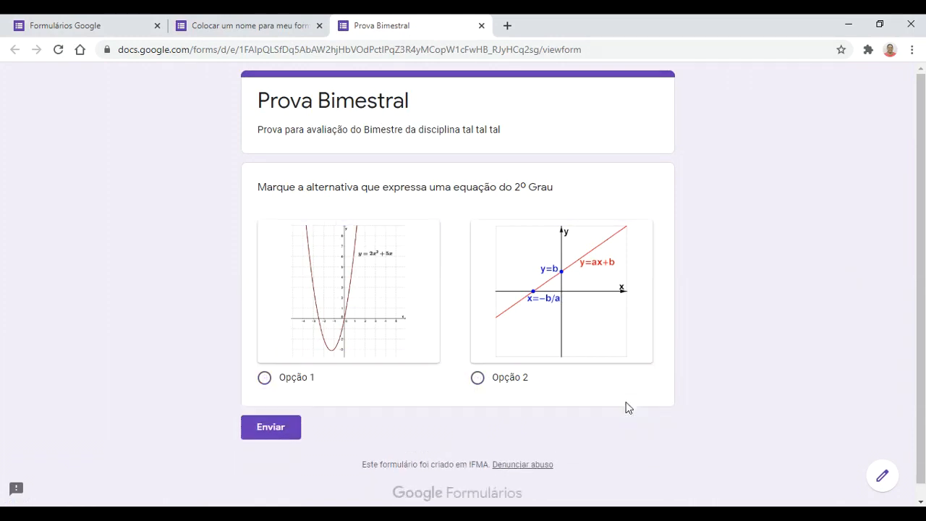
click(230, 27)
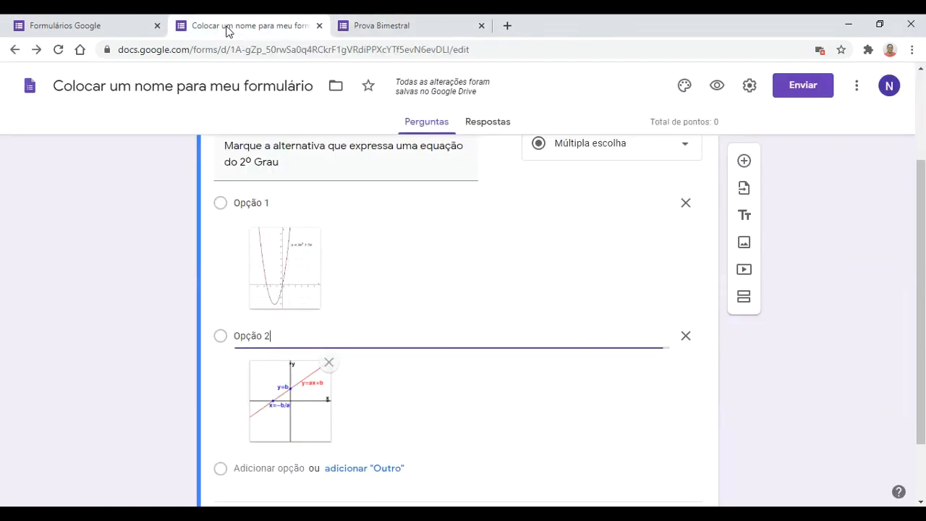
Step: In the answer key, mark the parabola option (Opção 1) as correct
scroll(408, 334, down, 2)
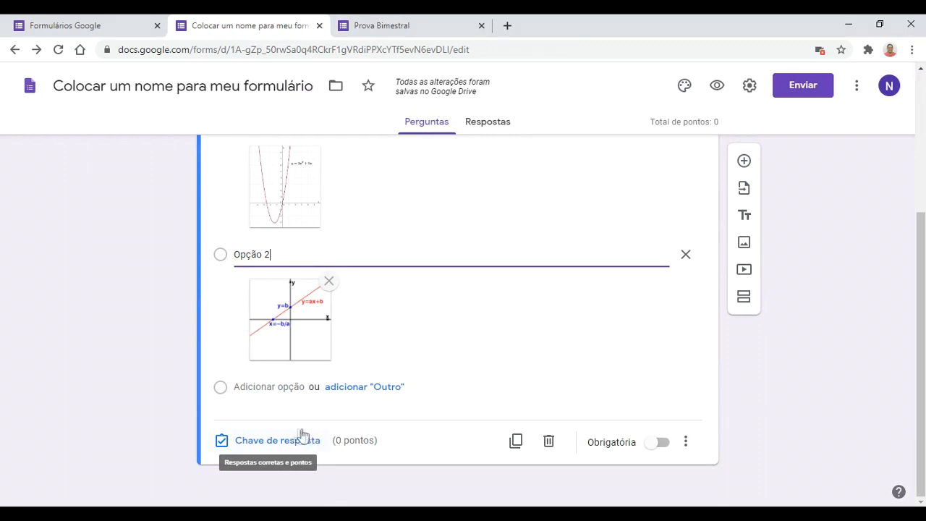
click(256, 441)
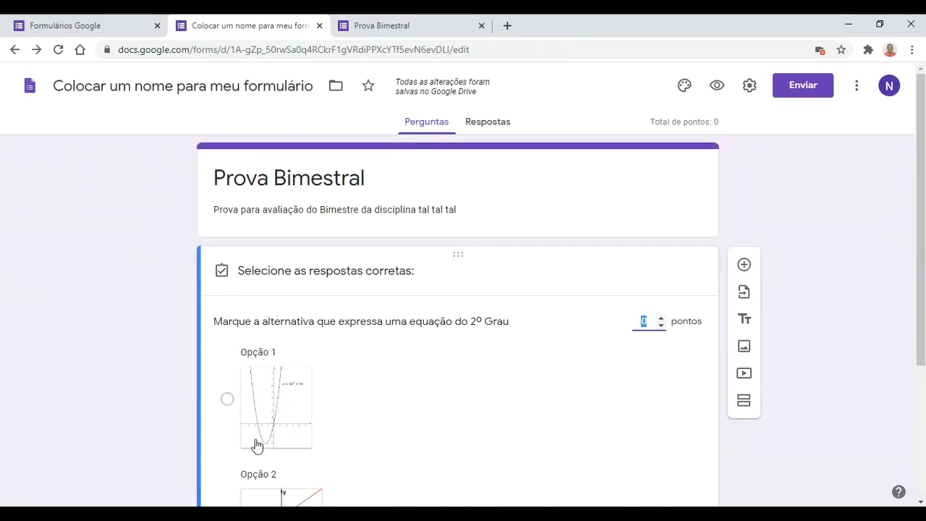
scroll(340, 434, down, 2)
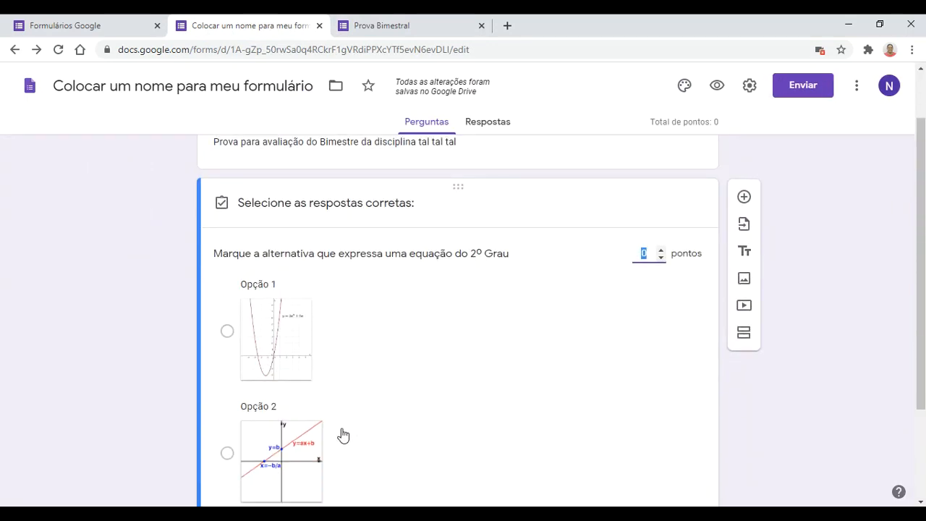
click(233, 269)
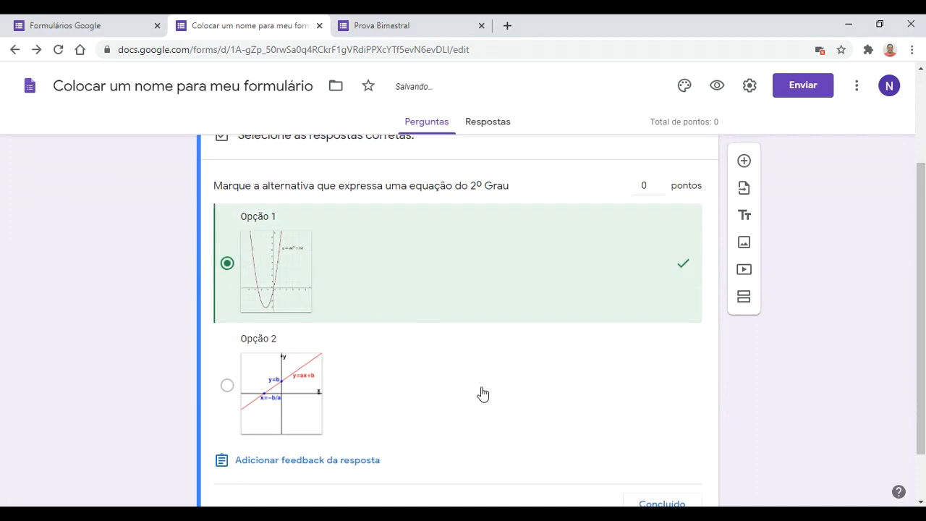
scroll(482, 393, down, 1)
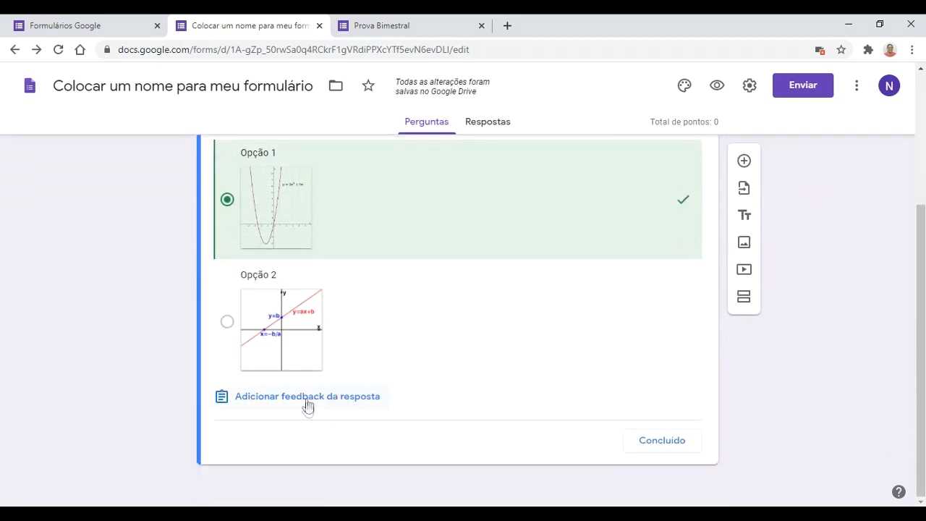
scroll(415, 405, up, 1)
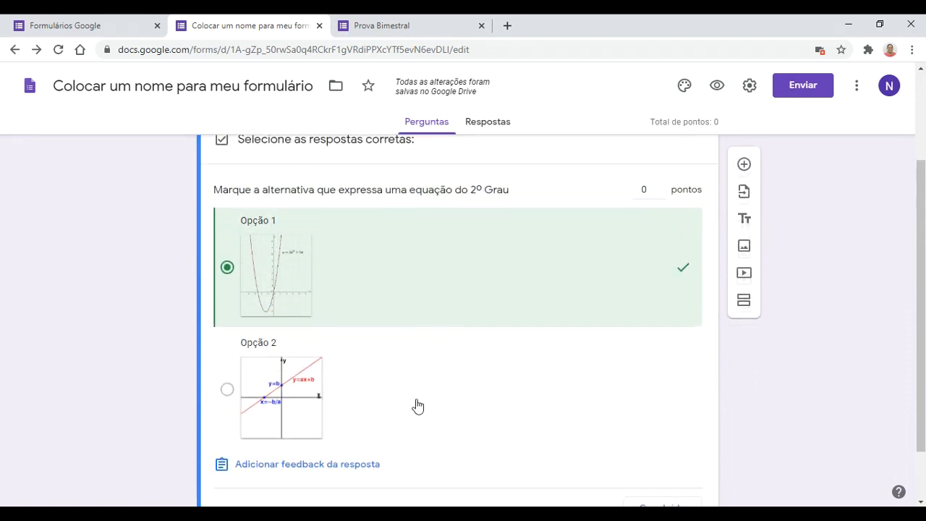
Step: Write incorrect-answer feedback 'Infelizmente você errou, veja o vídeo para aprimorar seu conhecimento' and open the video picker
click(318, 461)
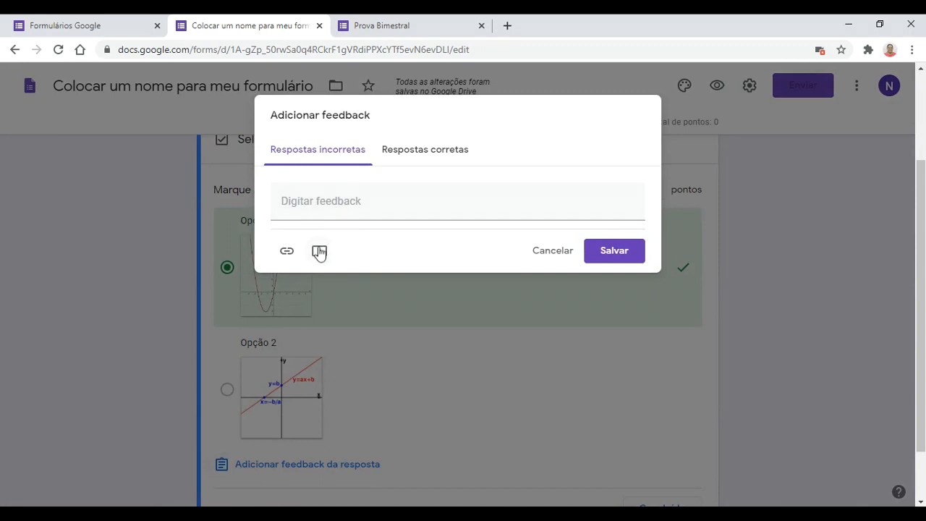
click(336, 205)
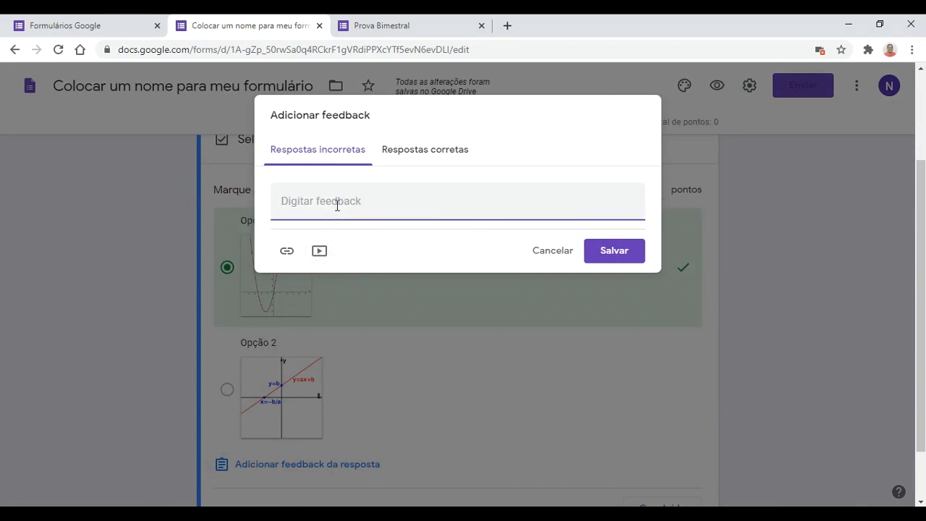
text(Infelizmente você errou)
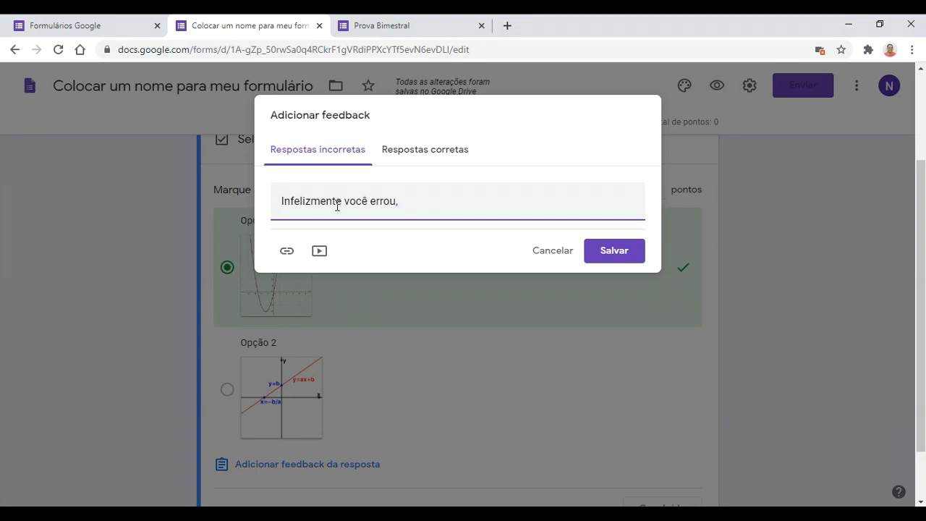
text(, veja o vídeo para aprimor)
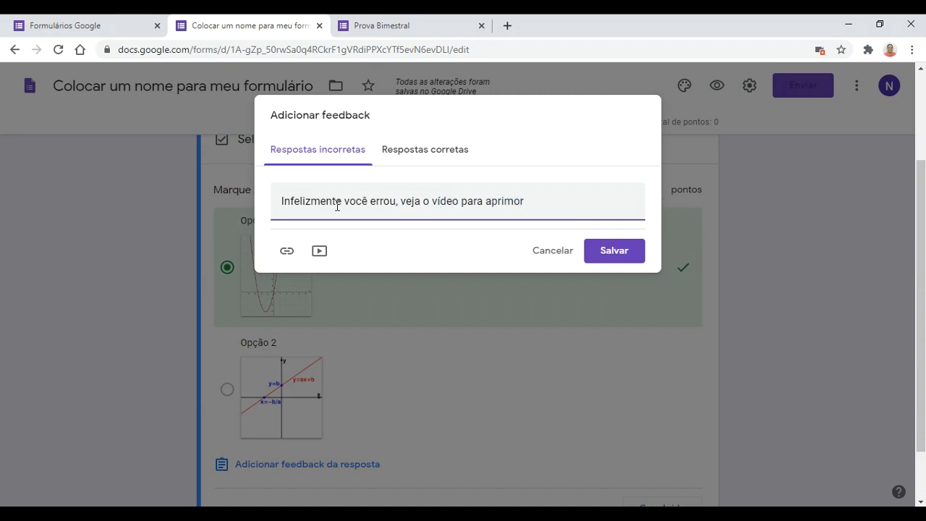
text(ar seu conhecimento.)
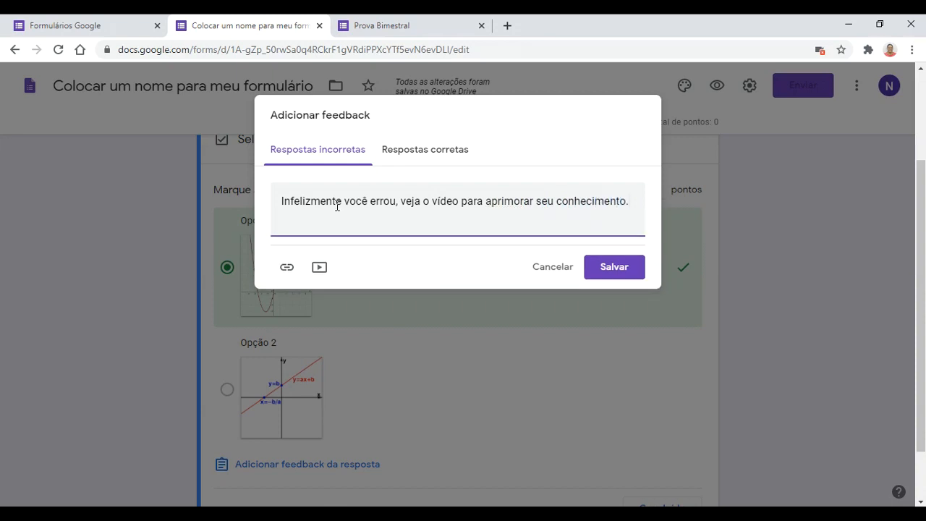
click(319, 267)
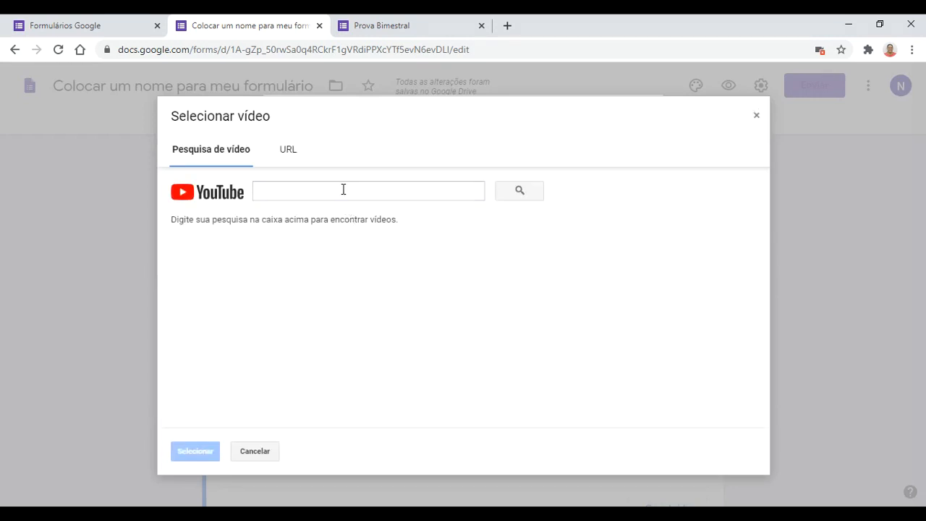
Step: Search YouTube for 'equação do segundo grau' and attach the video 'EQUAÇÃO DO SEGUNDO GRAU - 9º ANO'
click(343, 189)
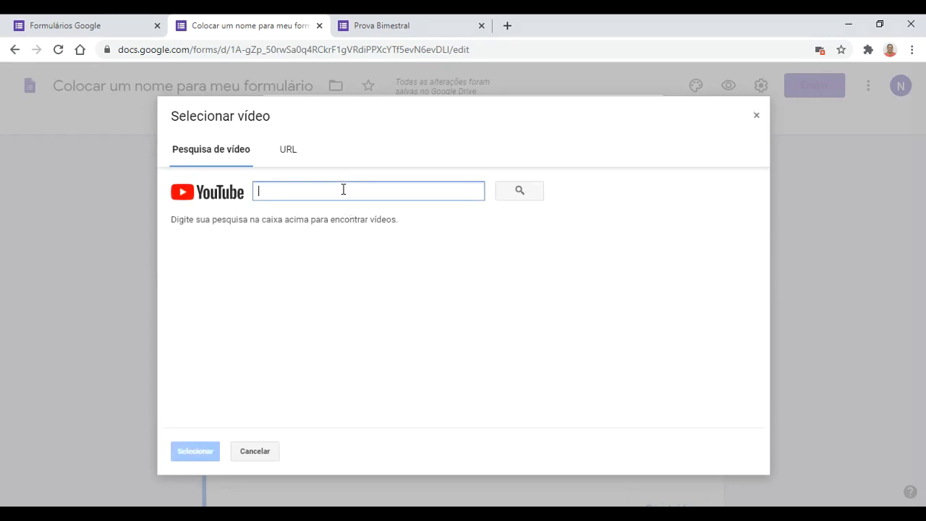
text(equação do segundo grau)
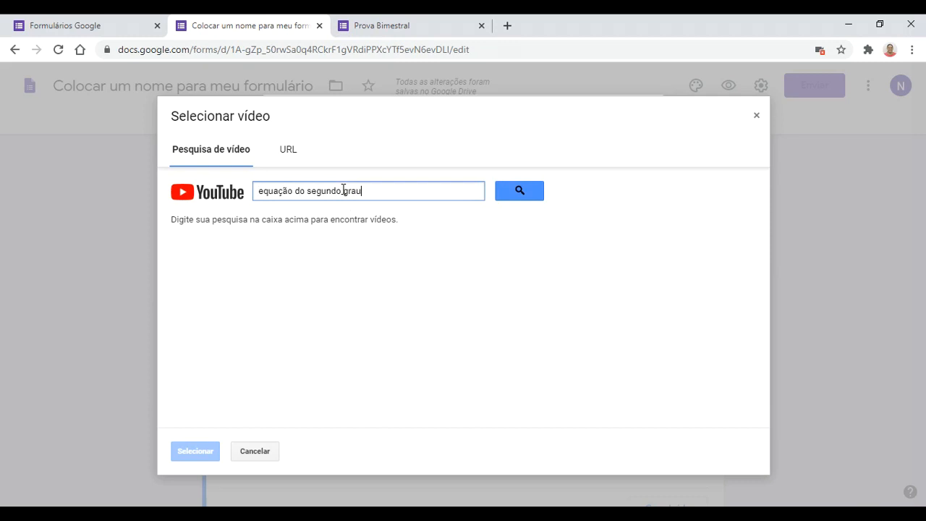
key(Return)
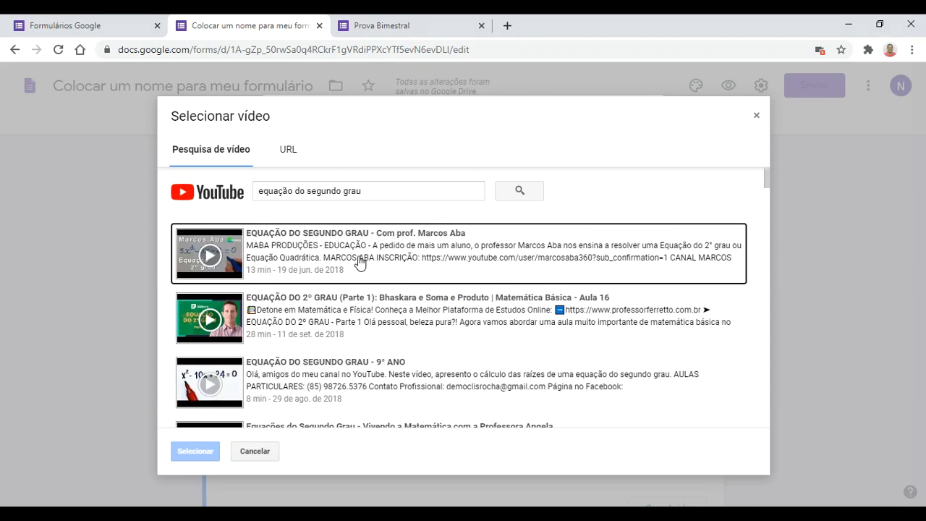
click(354, 388)
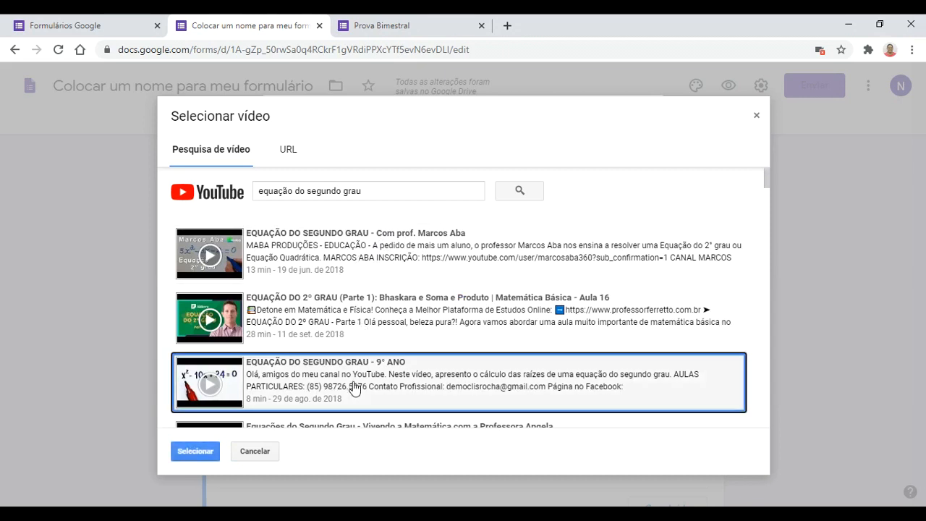
click(204, 454)
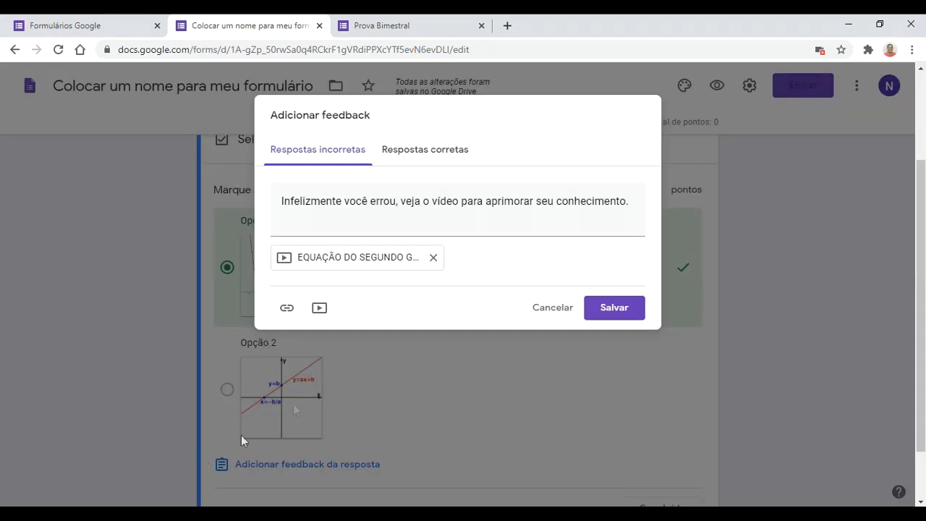
Step: Add and save the correct-answer feedback 'Parabéns!!!'
click(409, 150)
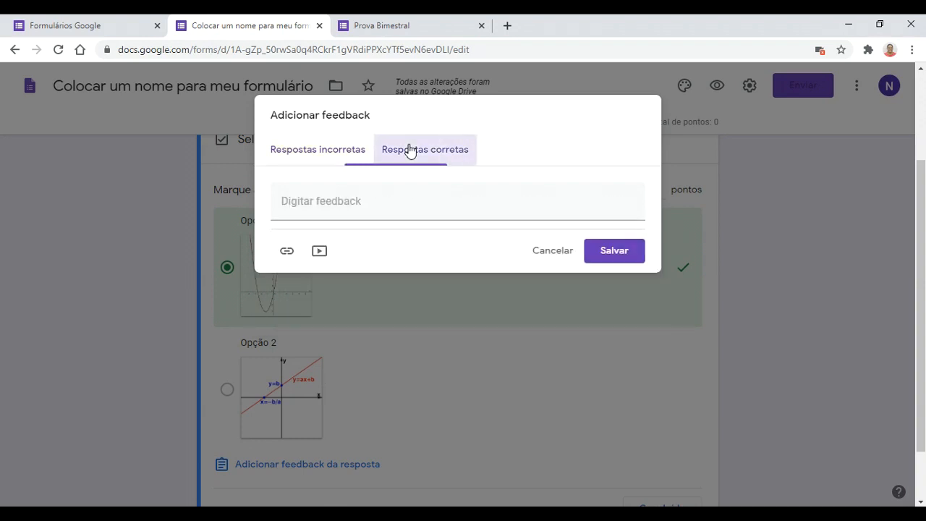
click(381, 208)
text(Parabens)
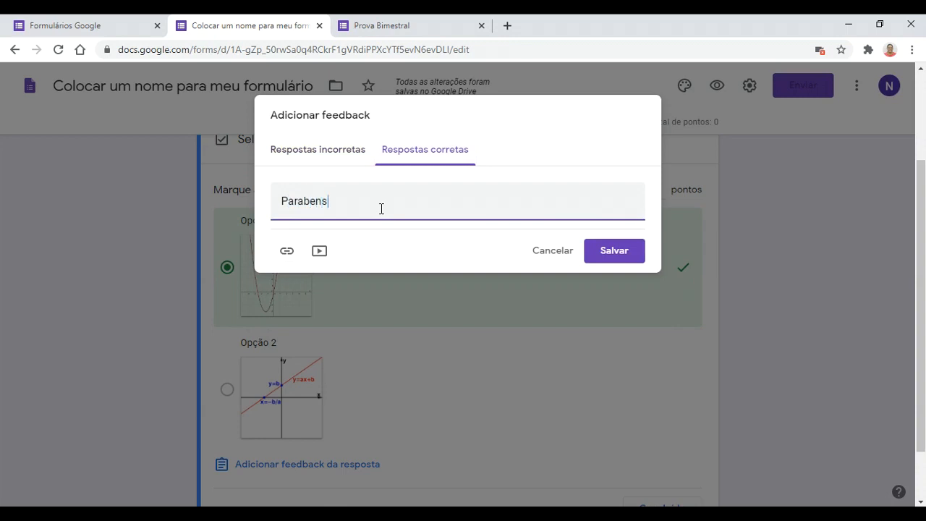
key(BackSpace)
key(BackSpace)
key(BackSpace)
text(éns)
click(619, 250)
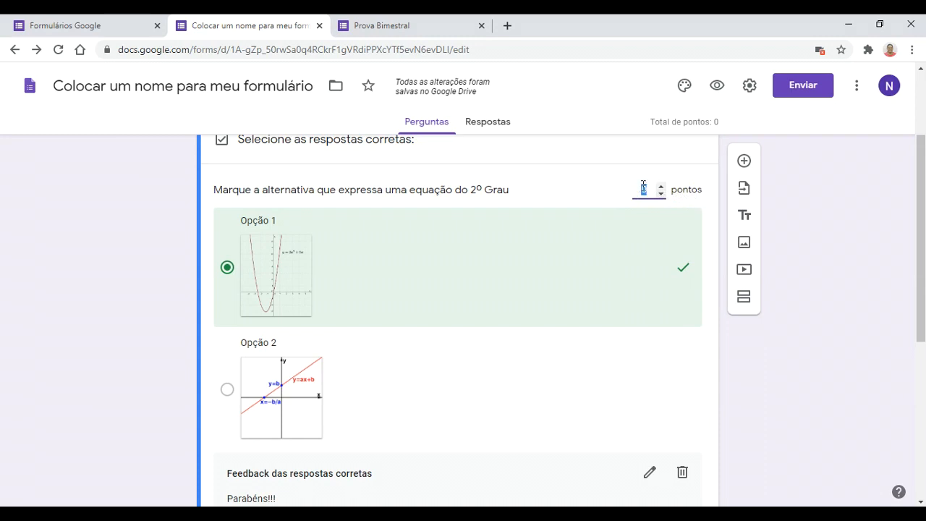
Step: Set the question's point value to 10
text(0)
scroll(576, 354, down, 3)
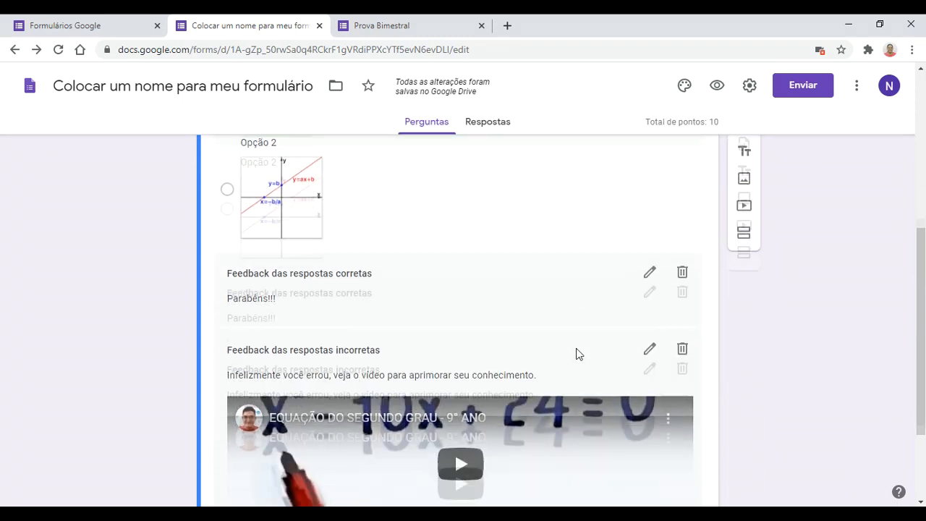
scroll(576, 352, down, 1)
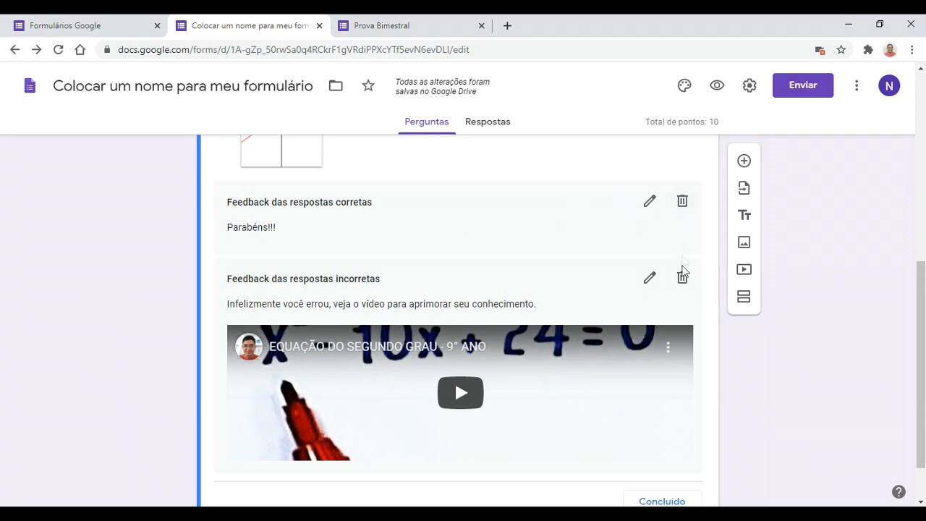
scroll(672, 333, down, 1)
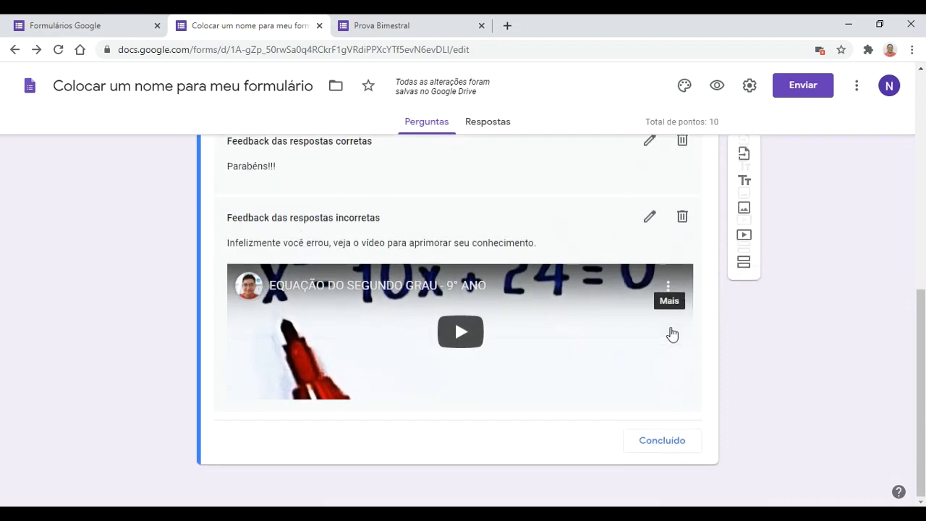
Step: Finish the answer key with the question worth 10 points
click(660, 456)
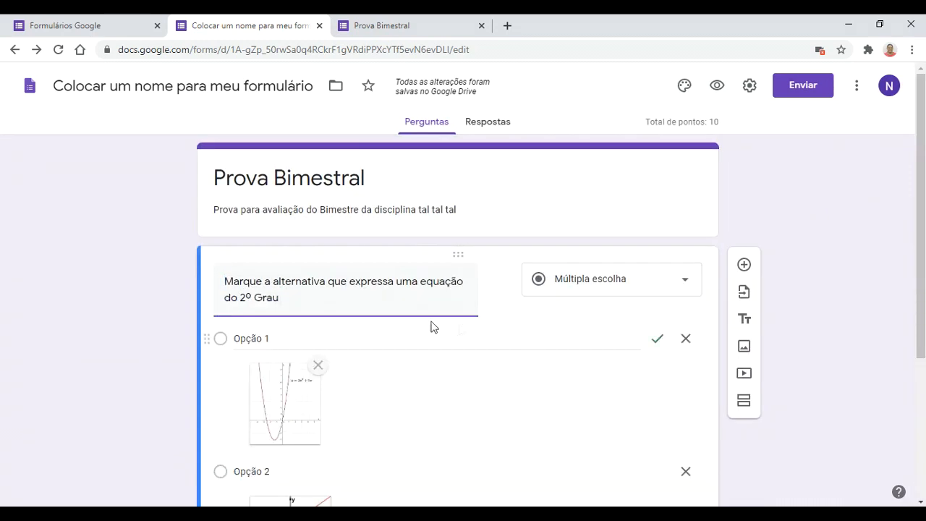
scroll(471, 364, down, 3)
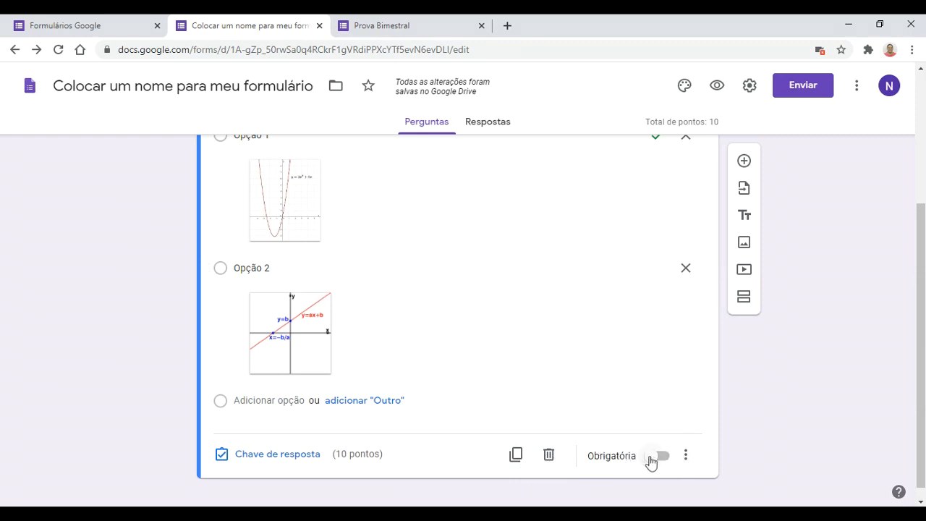
scroll(645, 458, up, 1)
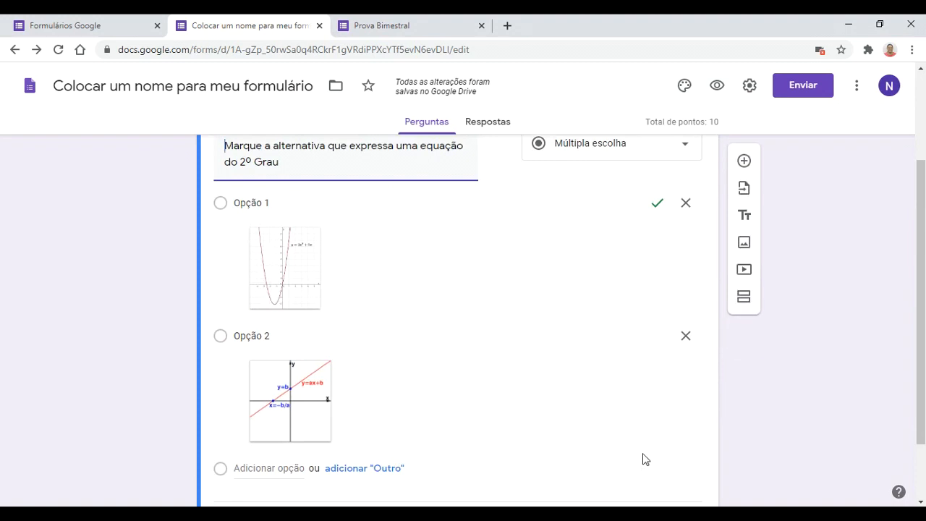
scroll(644, 457, down, 1)
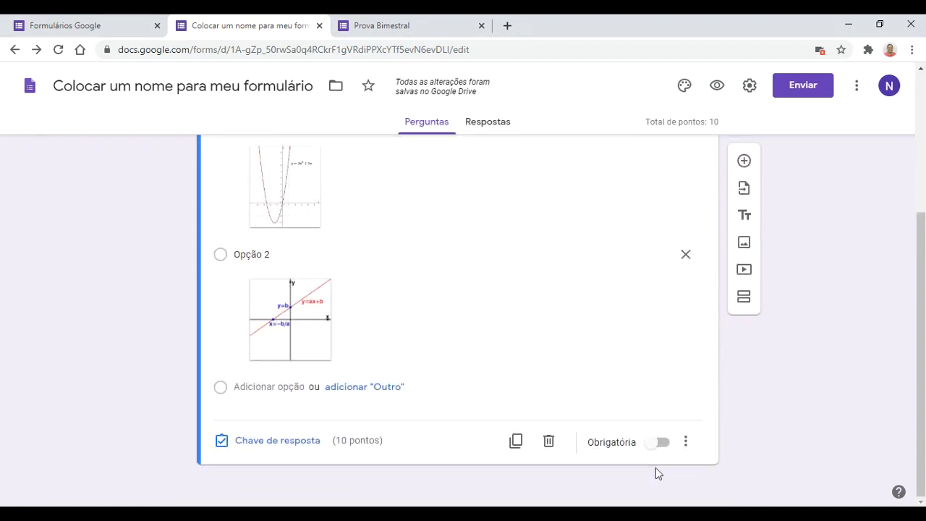
Step: Toggle Obrigatória on and back off so the question stays optional, and show more options
click(662, 443)
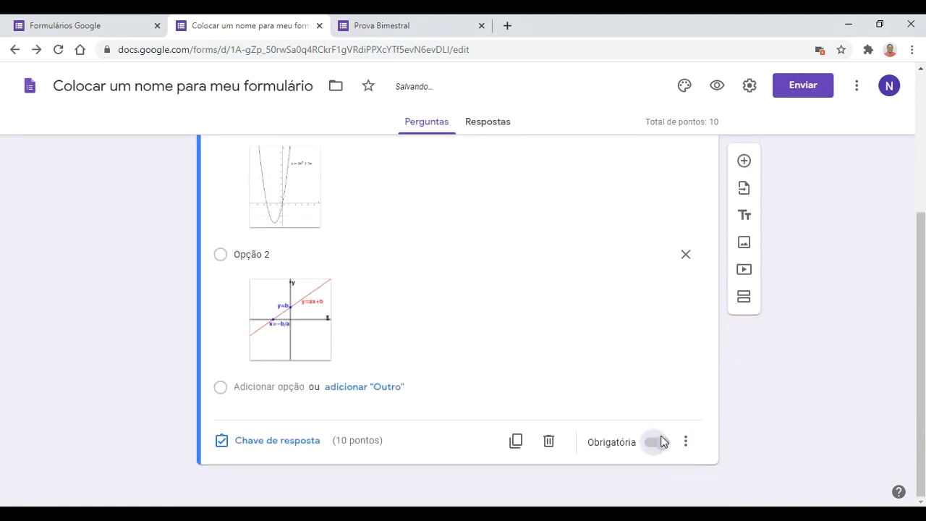
click(659, 443)
click(686, 443)
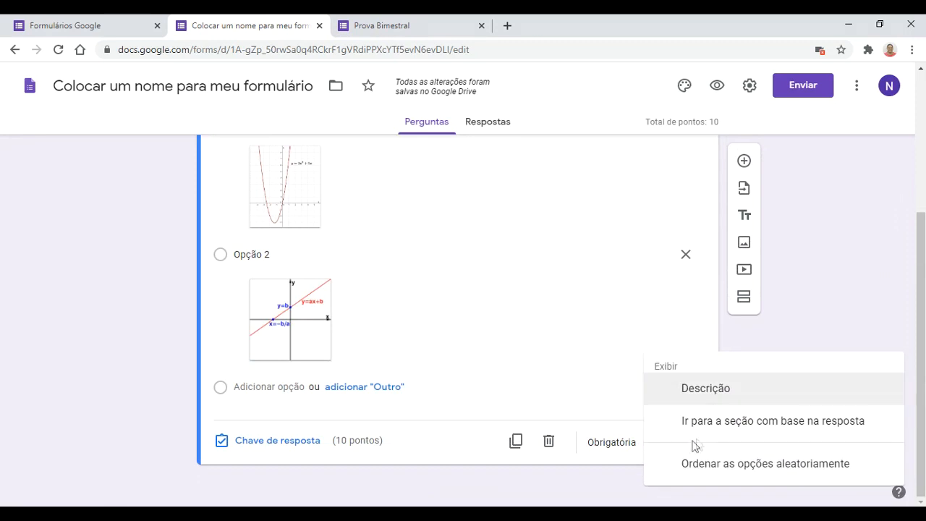
Step: Add the question description 'Para resolução dessa questão será necessário conhecer equação do segundo grau'
click(727, 391)
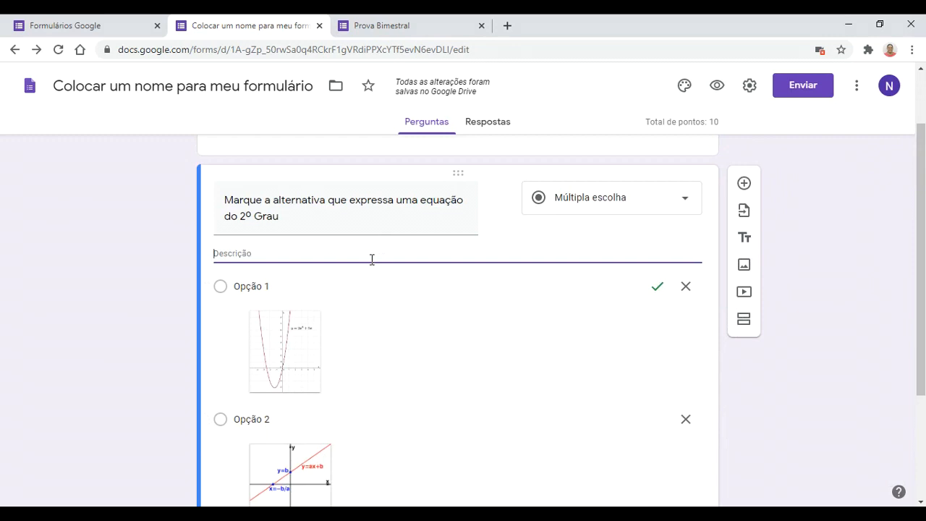
text(Para )
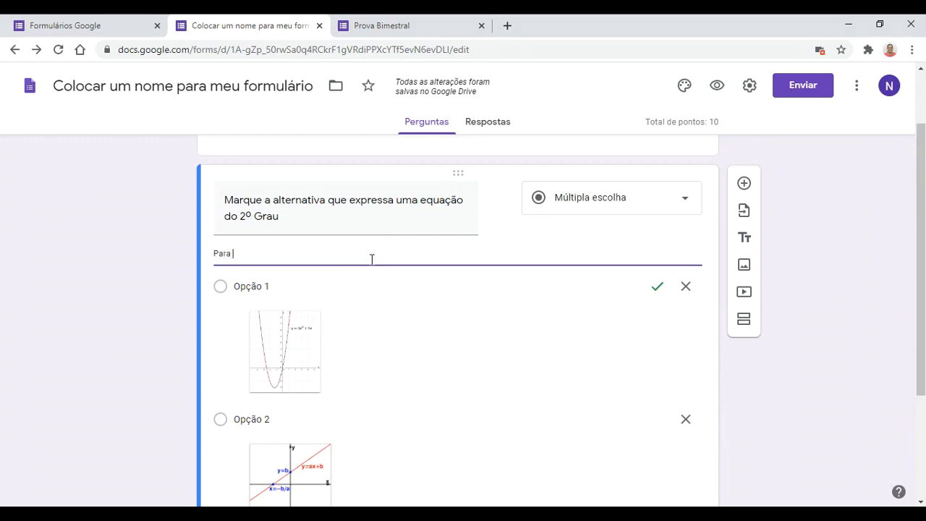
text(resolução dessa)
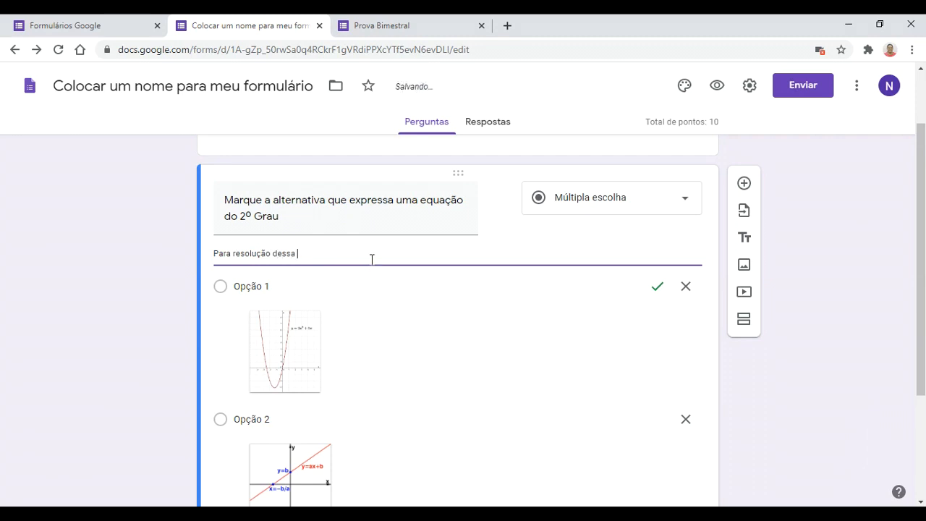
text( questão será necessário co)
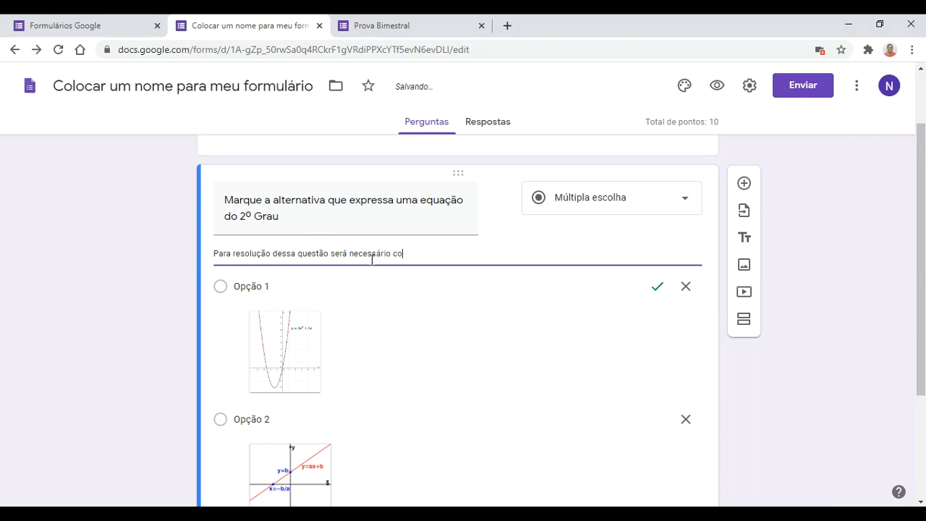
text(nhecer equação do segundo grau)
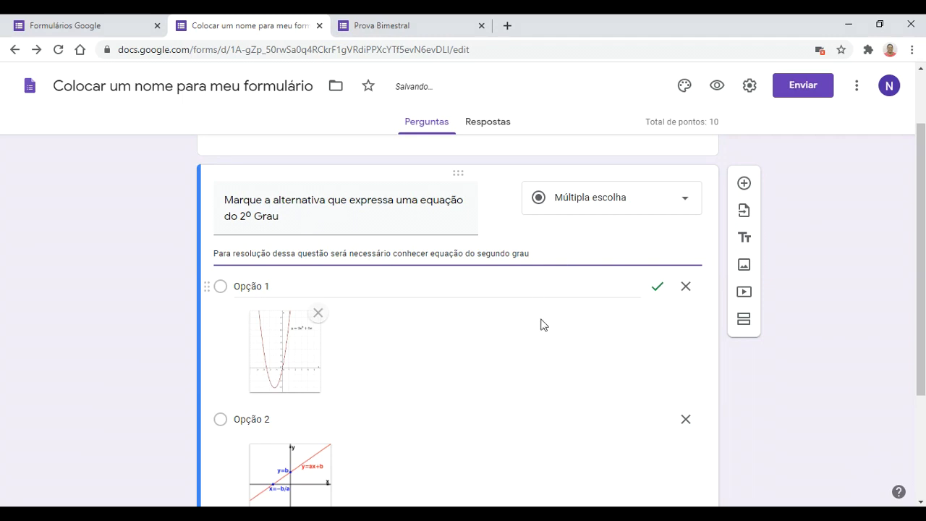
scroll(543, 333, down, 5)
scroll(528, 393, up, 10)
click(427, 24)
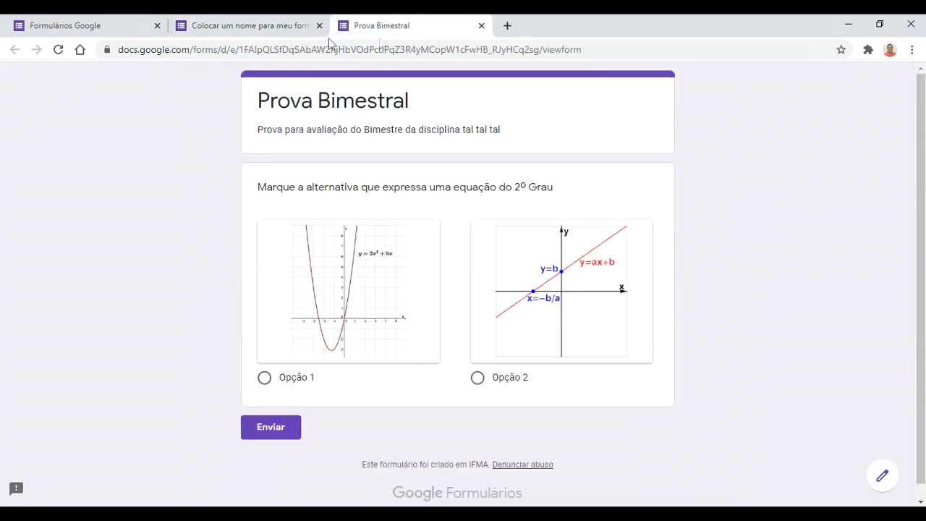
click(58, 50)
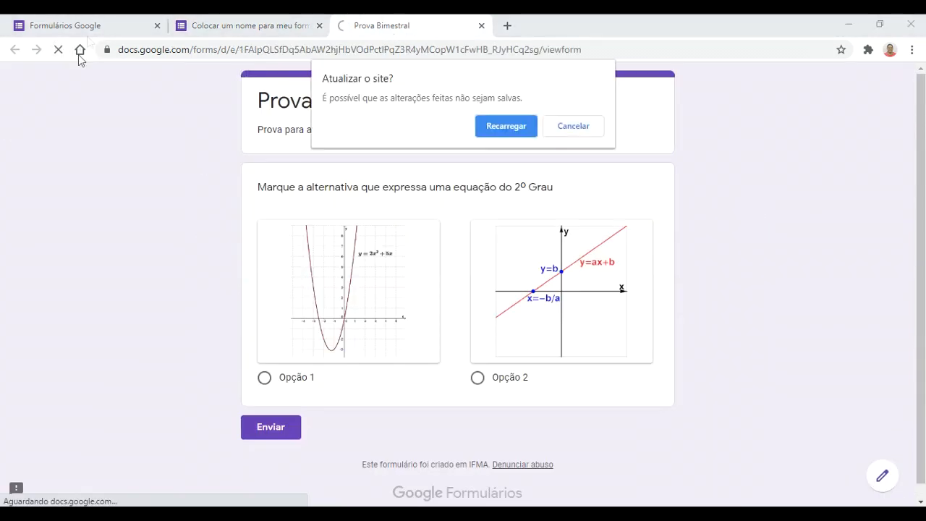
click(504, 128)
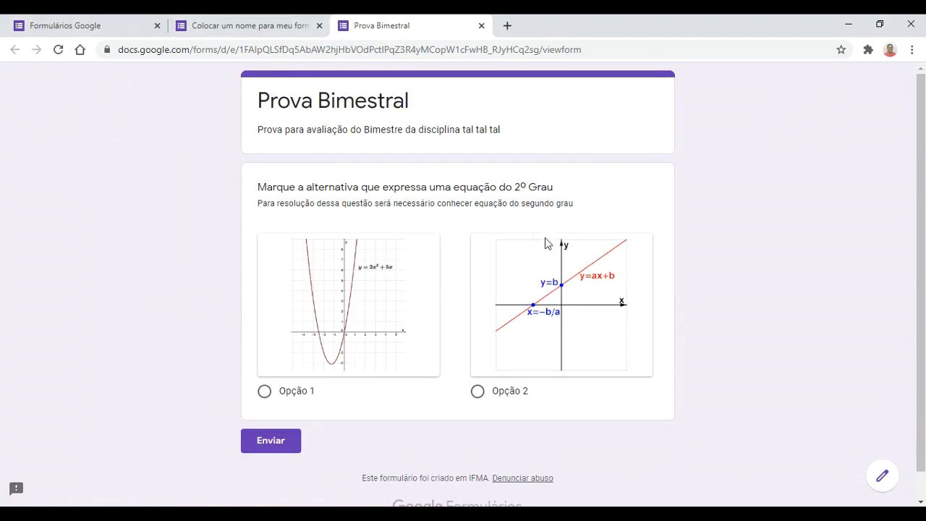
click(232, 25)
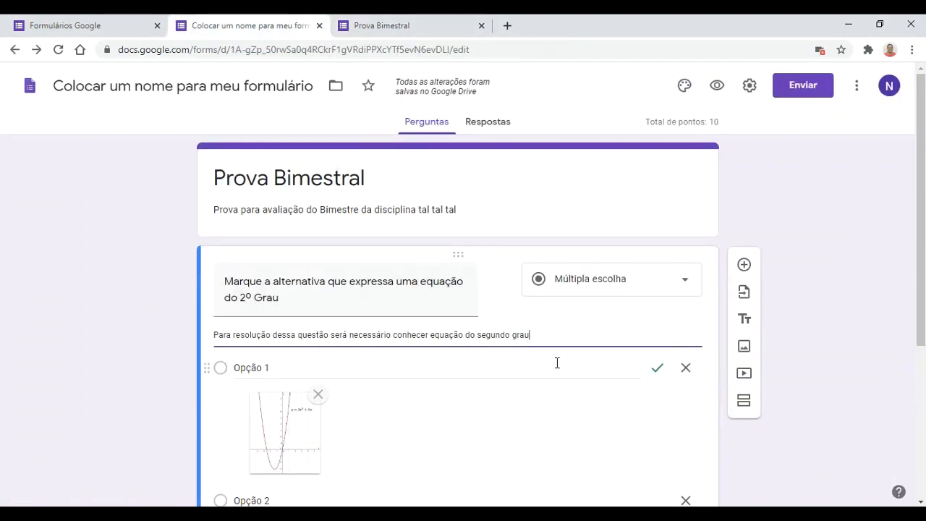
Step: Turn on Ordenar as opções aleatoriamente for the quadratic-equation question
scroll(574, 418, down, 3)
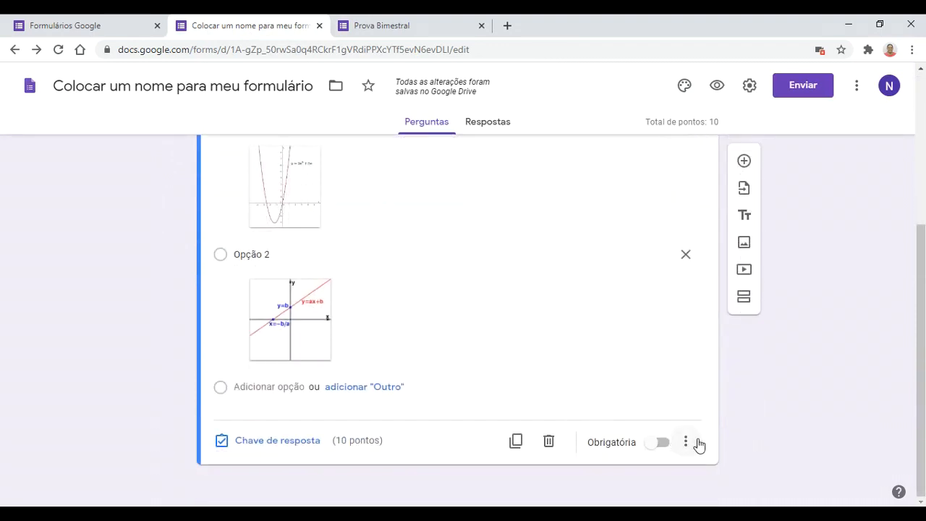
click(685, 441)
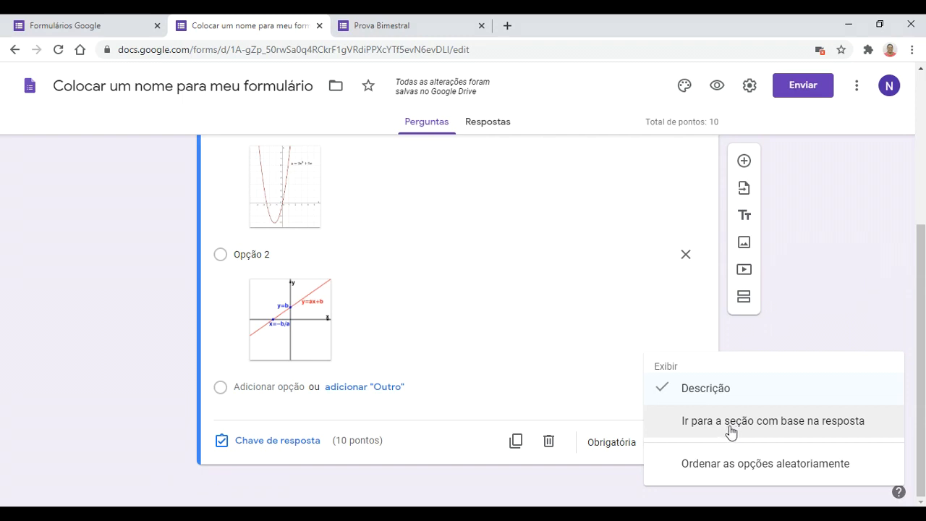
click(719, 467)
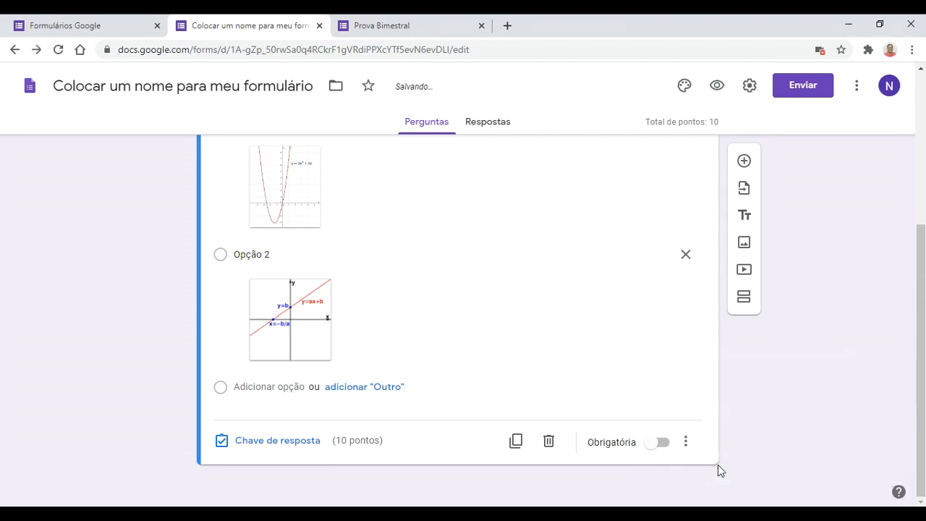
Step: Reload the form preview several times to confirm the graph options reshuffle, then return to the editor
click(420, 22)
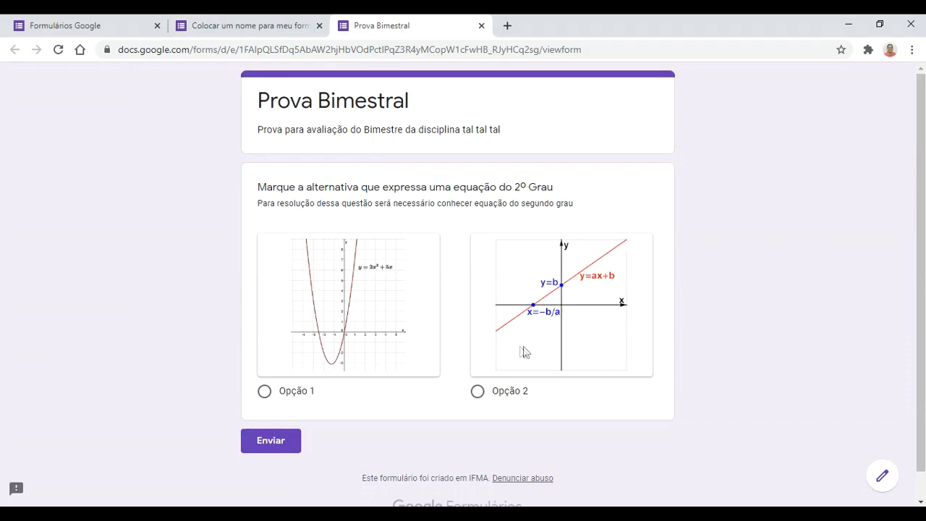
click(61, 49)
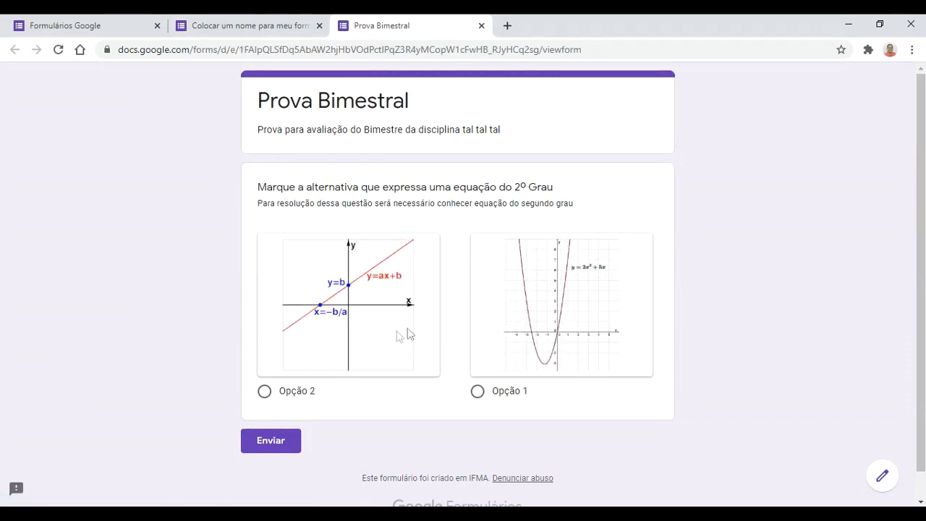
click(57, 50)
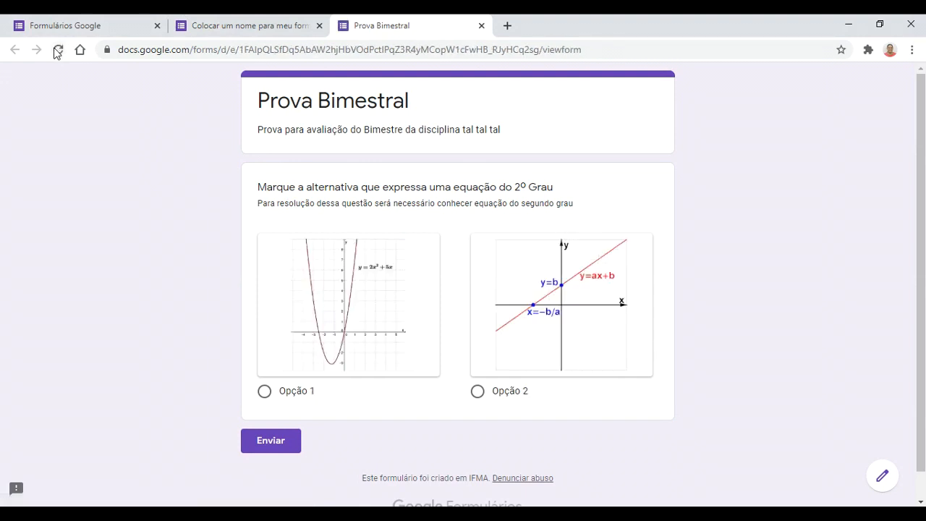
click(57, 51)
click(58, 50)
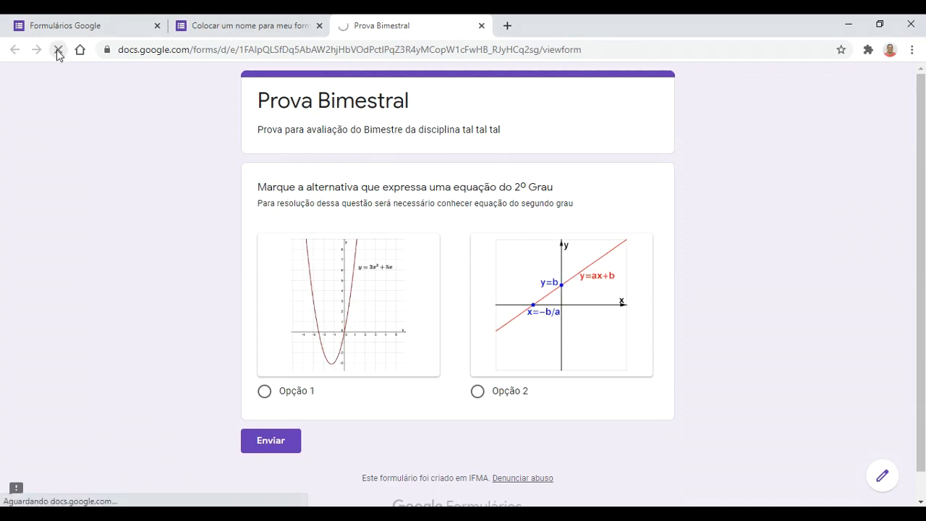
click(259, 22)
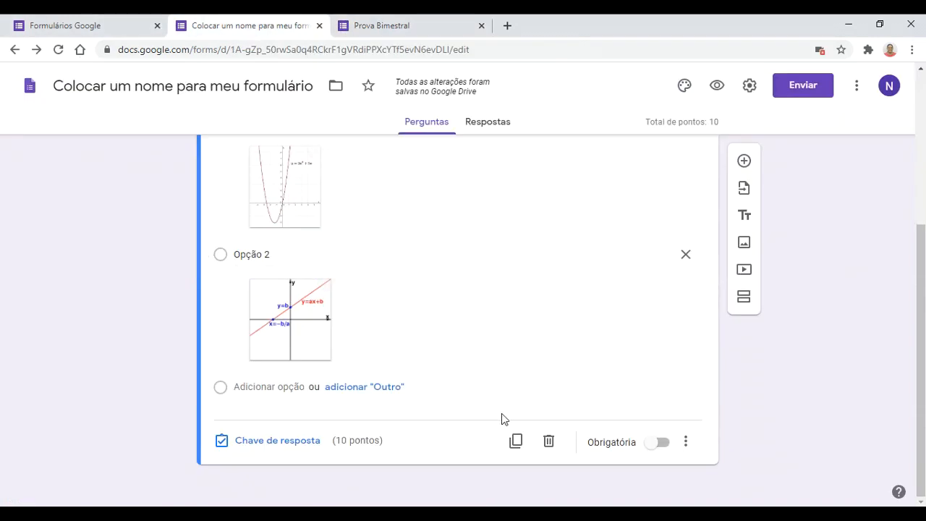
scroll(501, 415, up, 2)
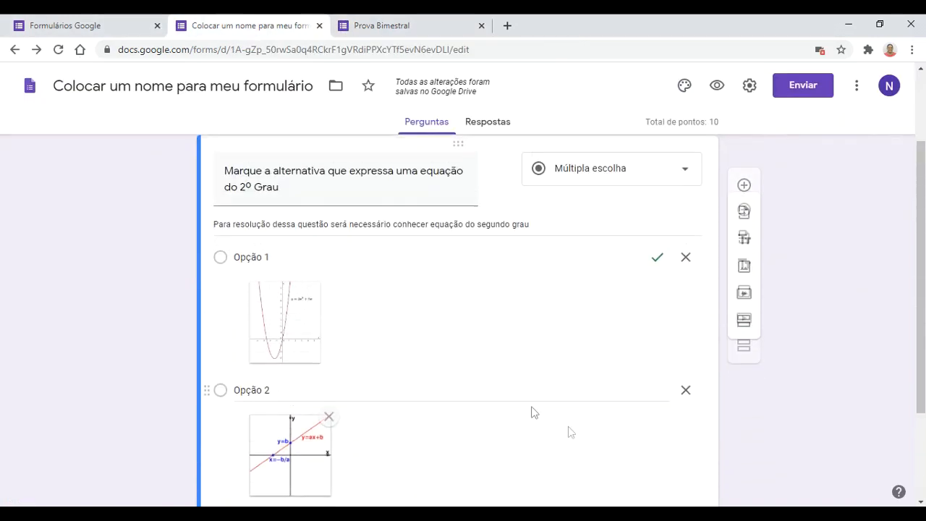
click(748, 87)
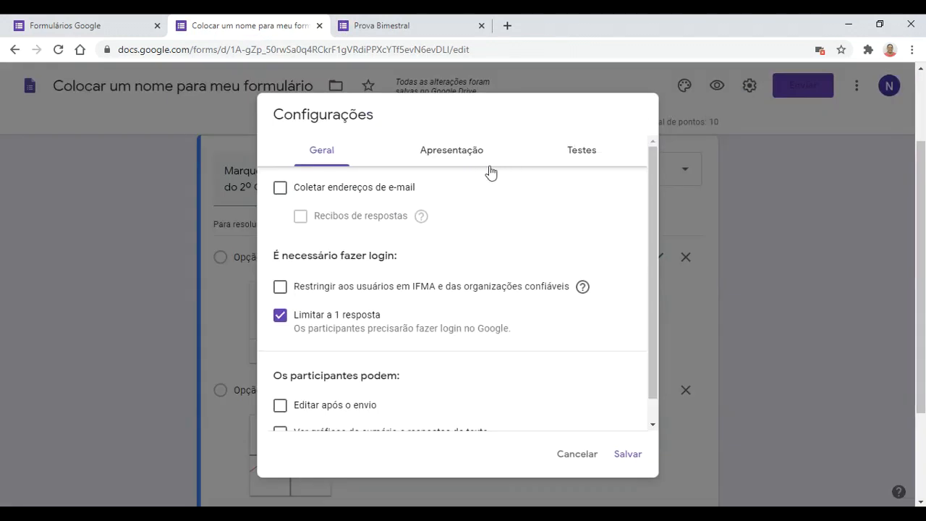
scroll(469, 277, down, 1)
scroll(444, 204, up, 1)
click(439, 148)
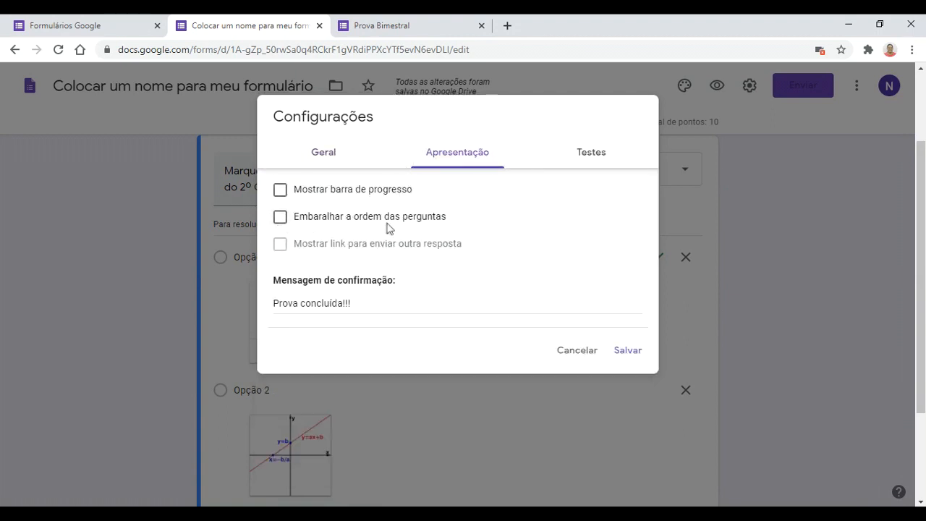
click(627, 352)
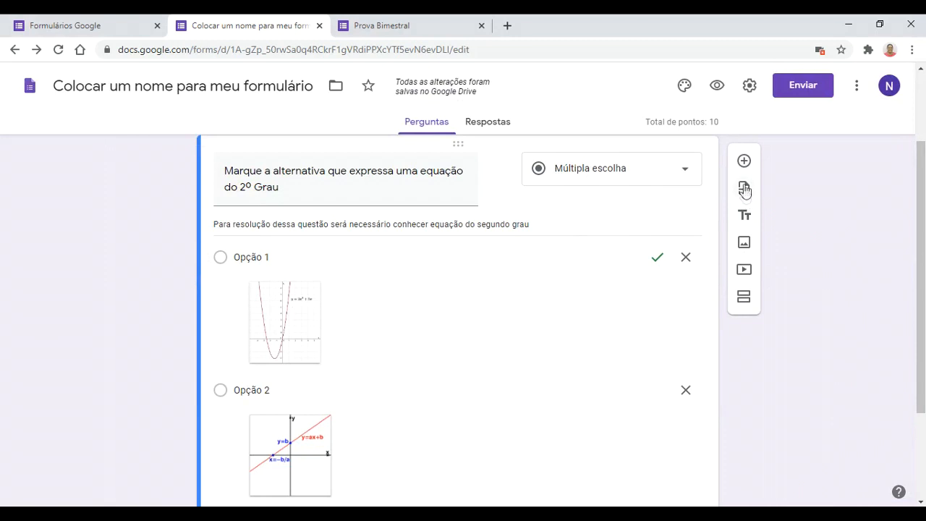
scroll(589, 219, up, 2)
scroll(590, 220, down, 4)
scroll(601, 293, up, 2)
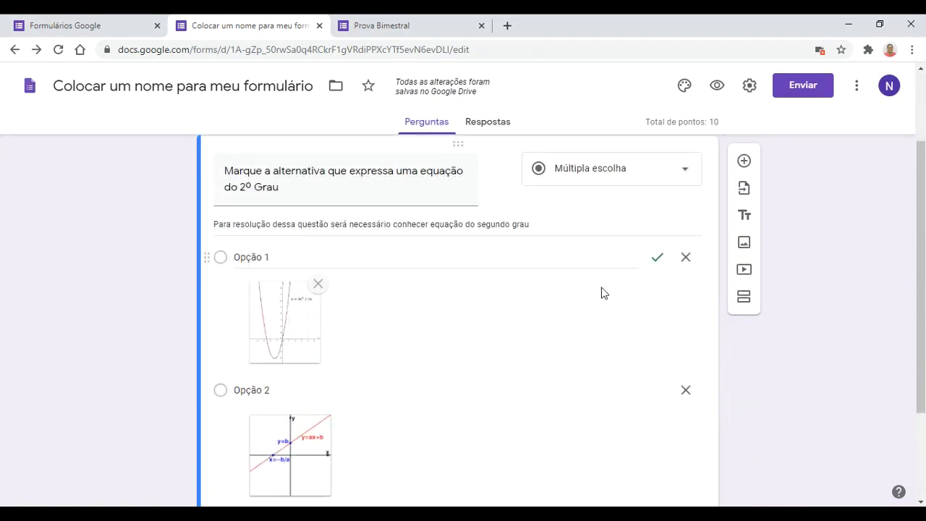
scroll(601, 292, up, 1)
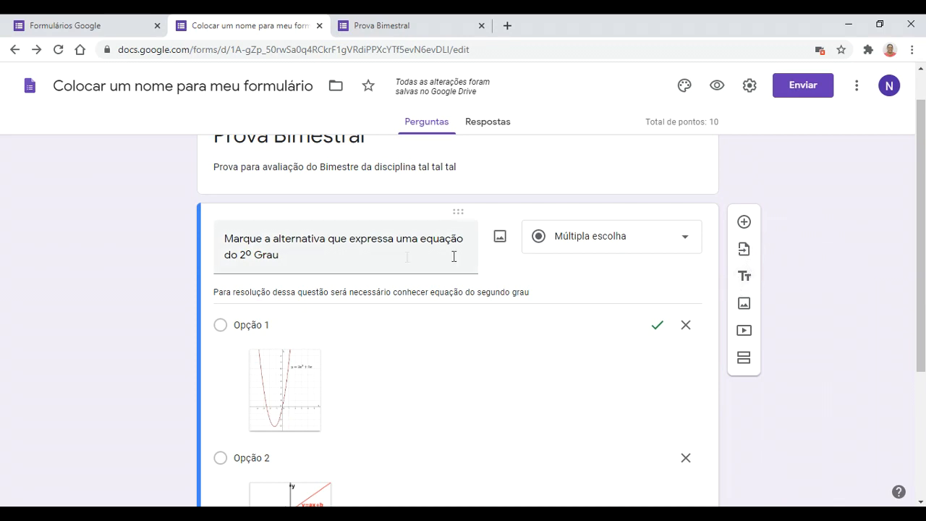
scroll(682, 450, down, 3)
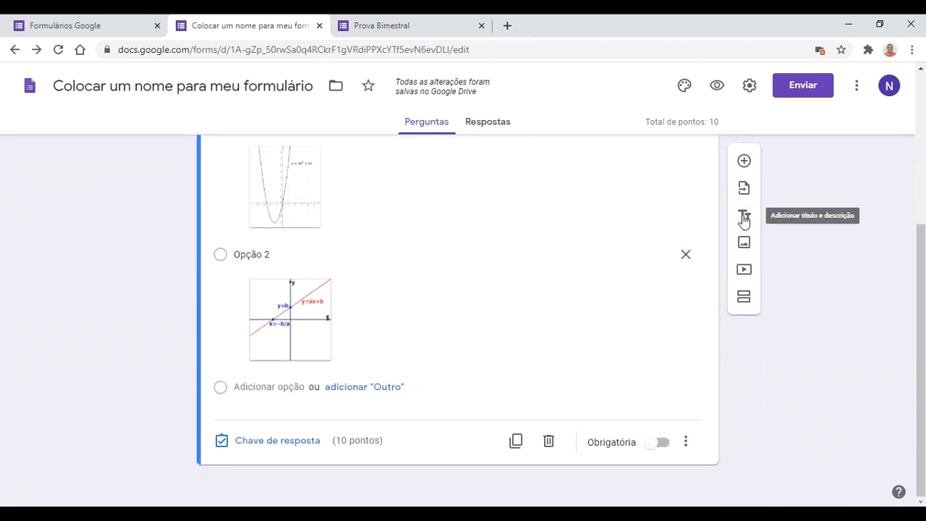
scroll(743, 242, up, 2)
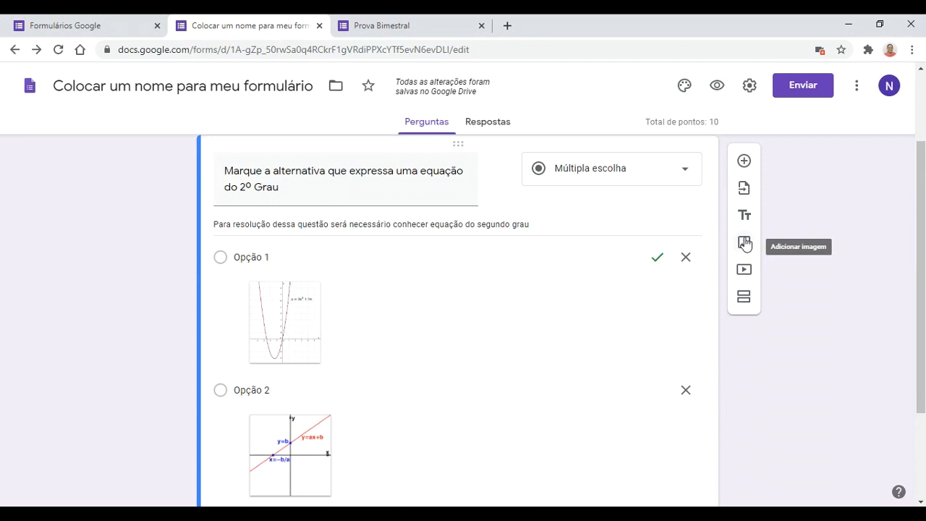
Step: Insert the cartoon Einstein E=mc² picture from a Google image search for 'Matemática' as an image item
click(744, 244)
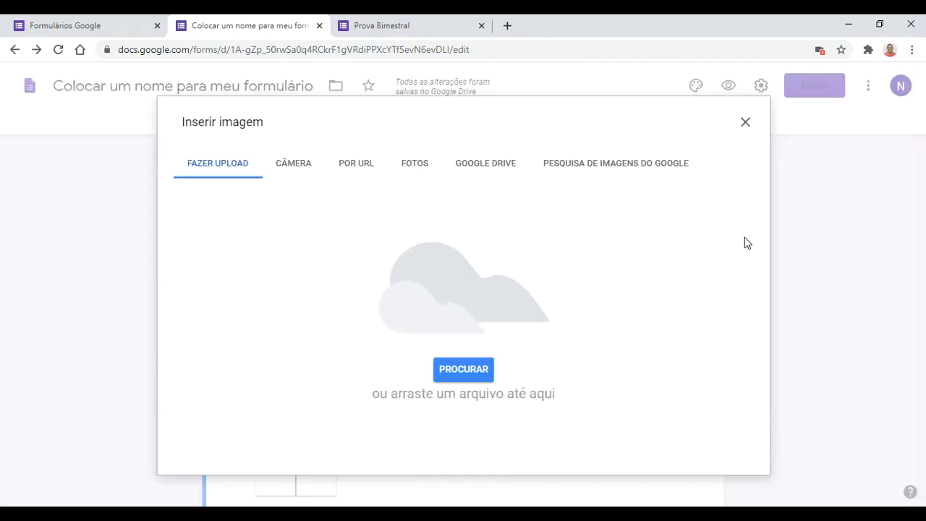
click(554, 166)
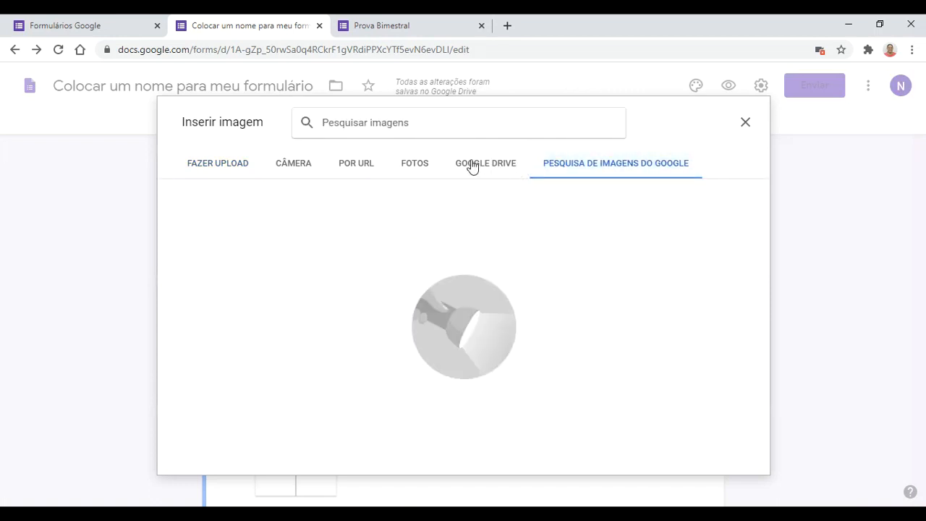
text(Mat)
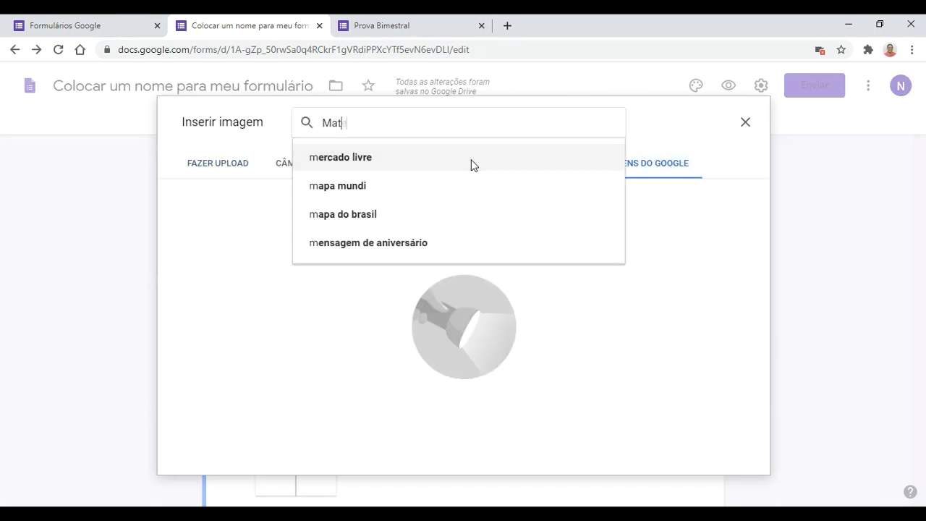
text(emát)
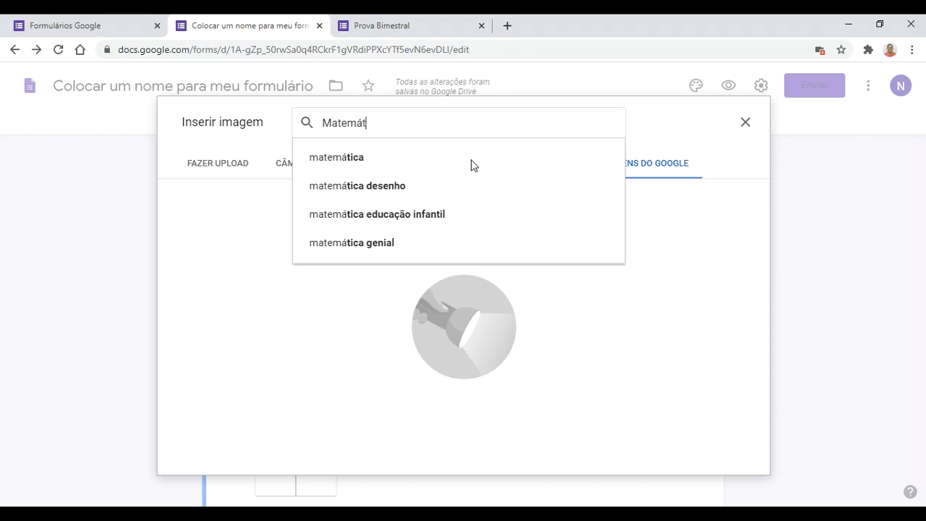
key(Return)
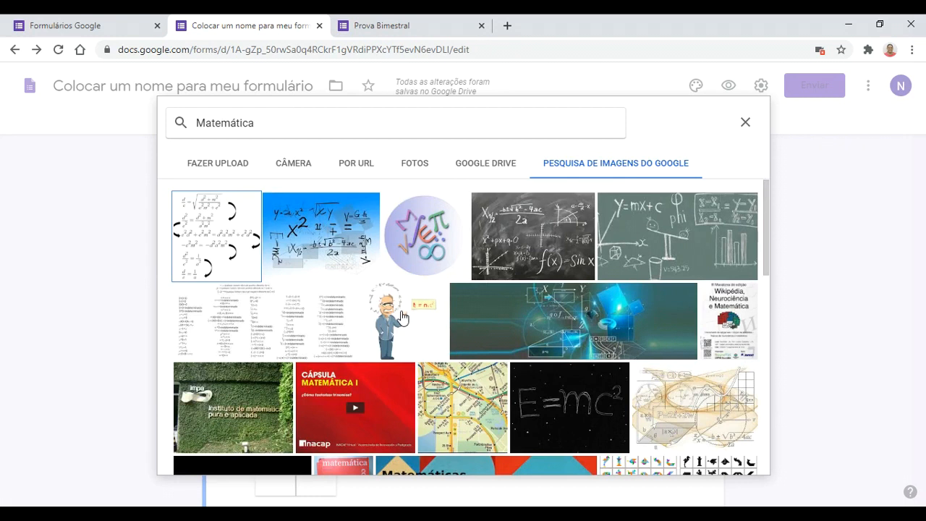
scroll(403, 317, down, 1)
click(402, 244)
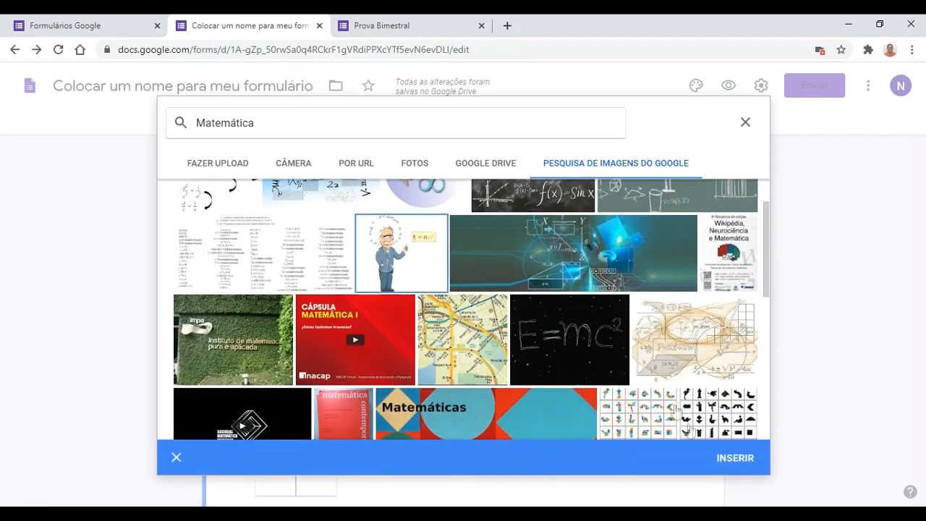
click(730, 464)
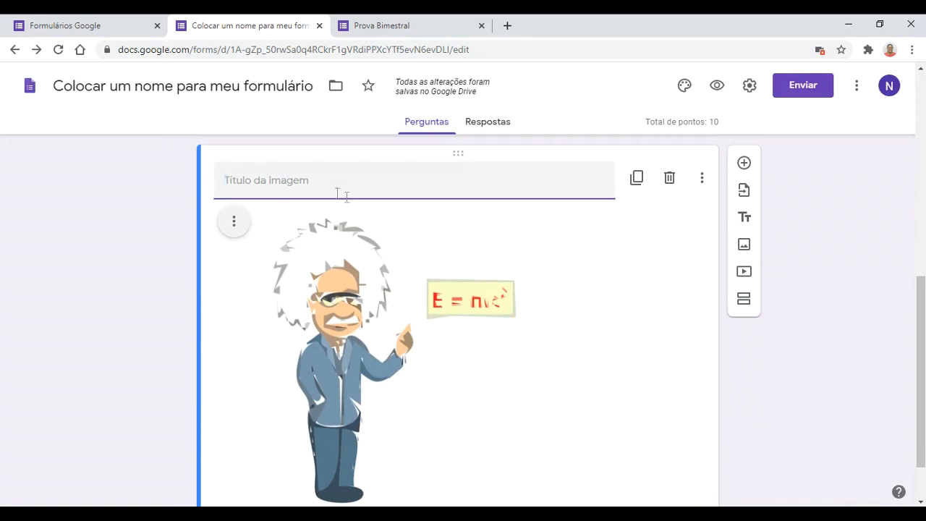
Step: Title the Einstein image item 'Matemática', correcting a typo
text(M)
text(atem)
key(BackSpace)
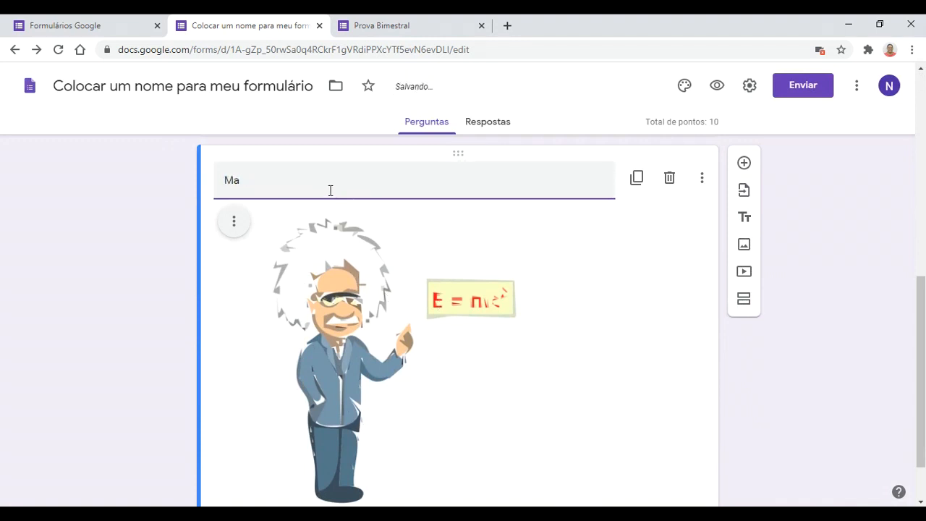
text(temática)
Step: Reload the live Prova Bimestral form to confirm the Matemática title appears to respondents
click(426, 35)
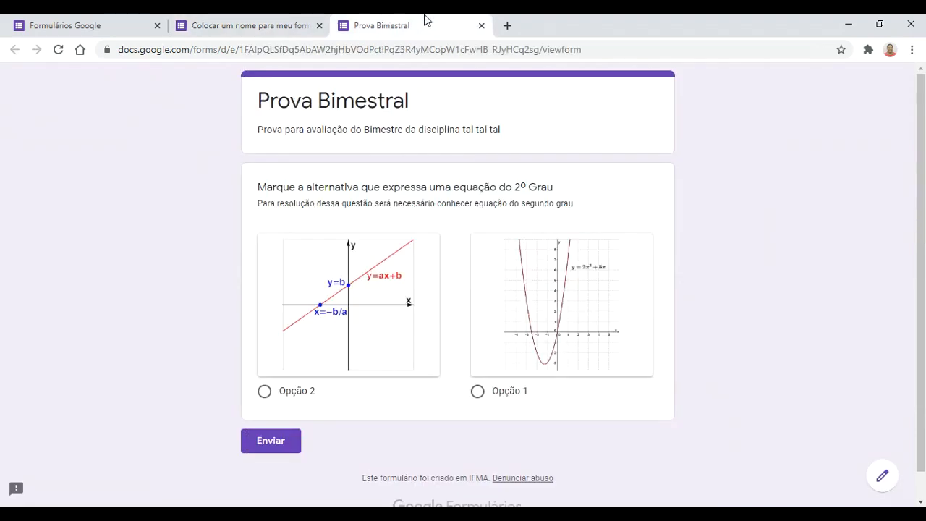
click(59, 49)
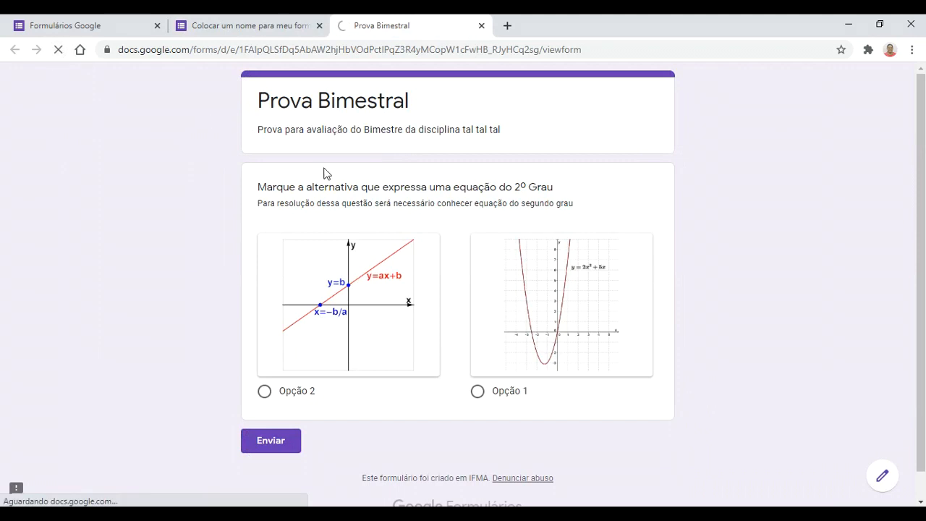
scroll(605, 361, down, 2)
scroll(605, 362, down, 3)
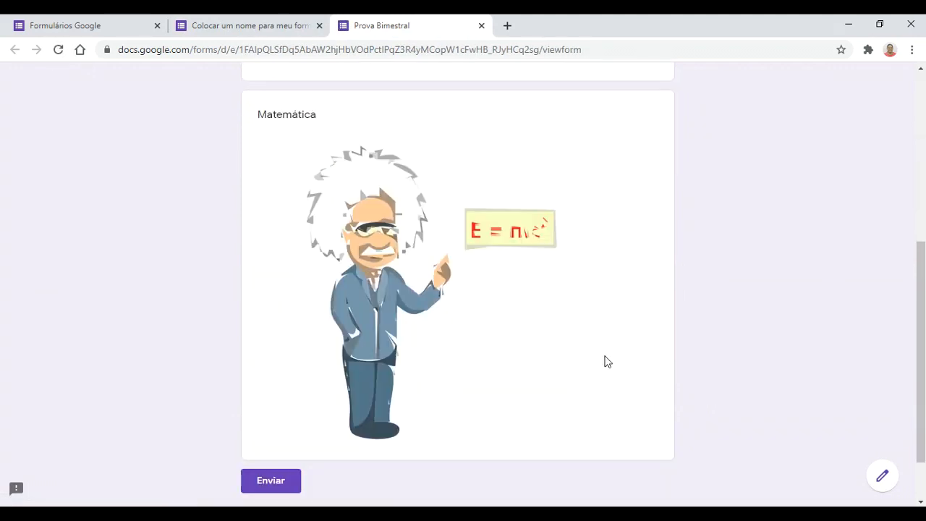
scroll(488, 359, up, 1)
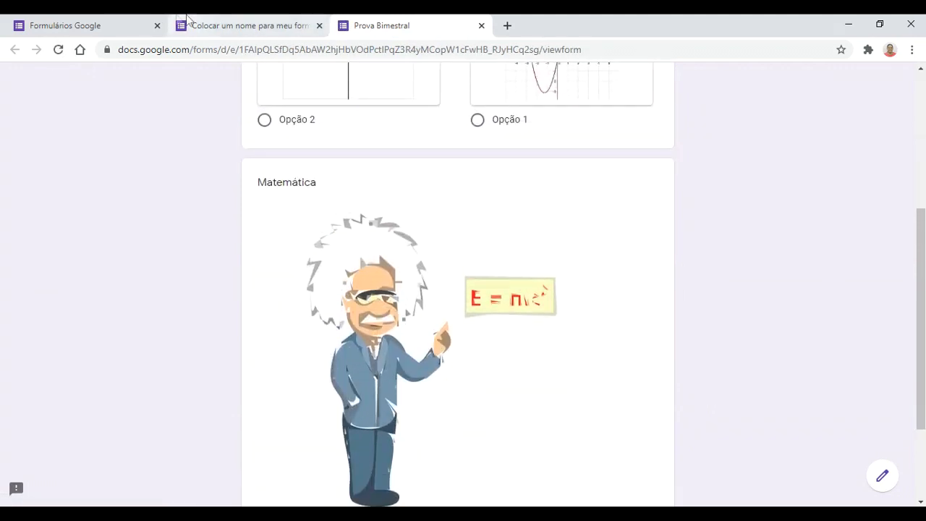
click(219, 24)
scroll(586, 239, up, 2)
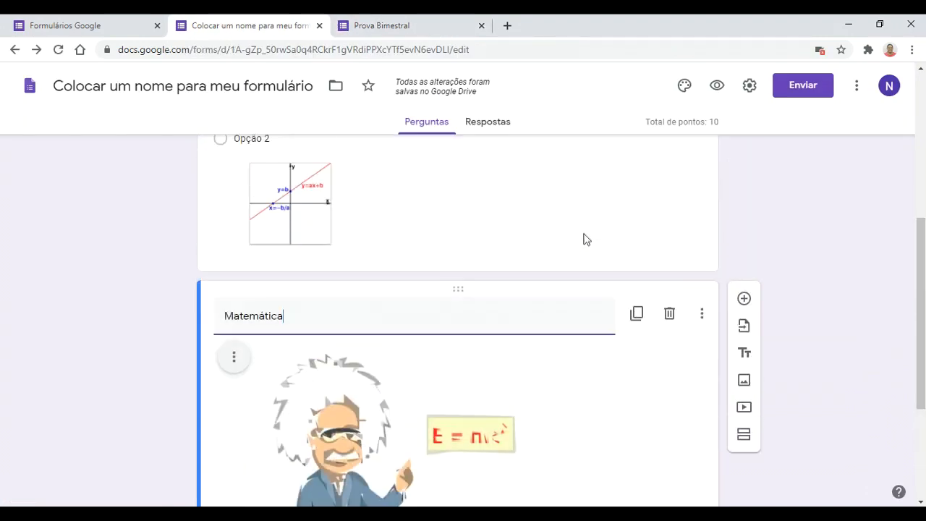
scroll(538, 347, down, 3)
scroll(544, 393, up, 4)
click(429, 25)
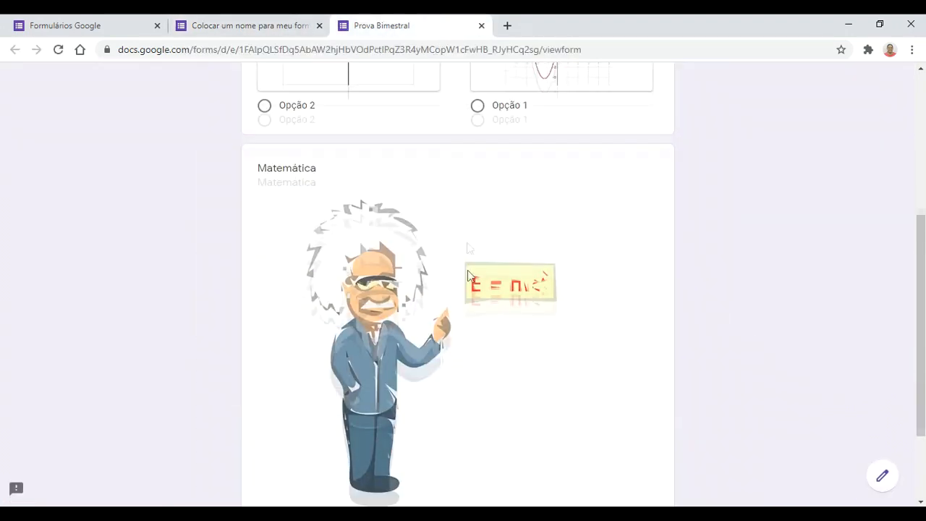
scroll(488, 312, up, 3)
click(231, 24)
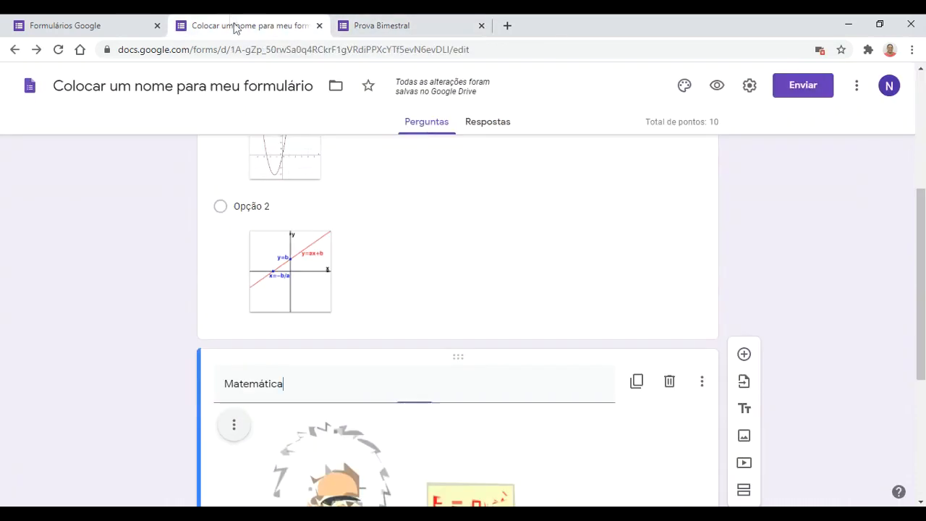
scroll(467, 358, down, 2)
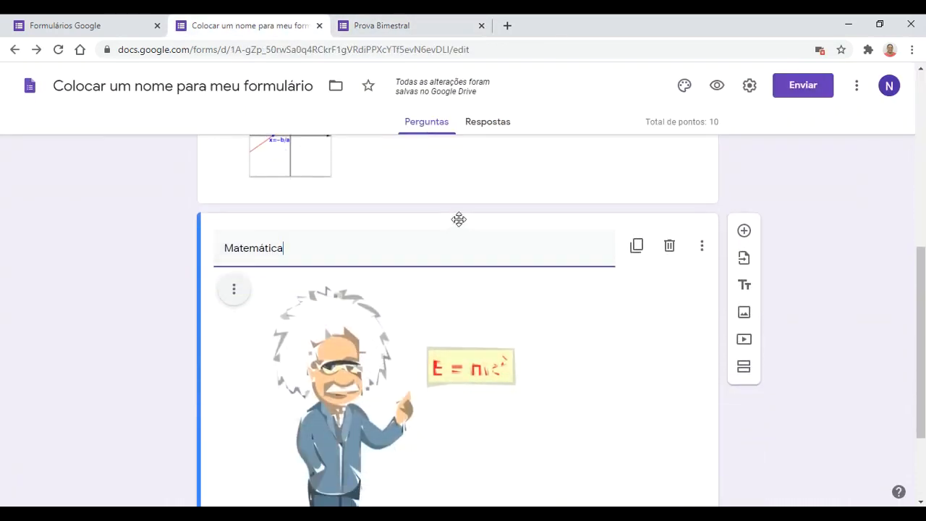
Step: Move the Einstein image card above the equation question and verify the new order in the live form
drag(459, 218, 467, 87)
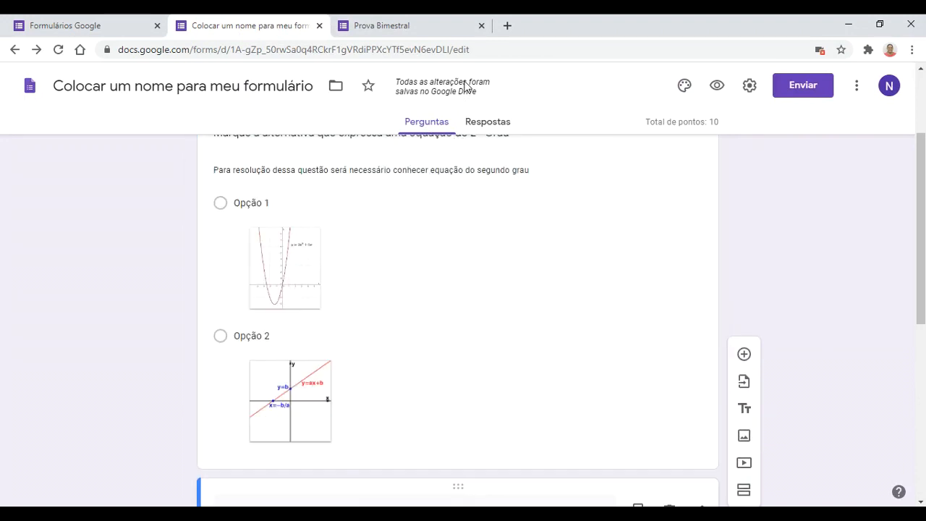
scroll(484, 256, down, 1)
drag(462, 422, 391, 205)
click(387, 25)
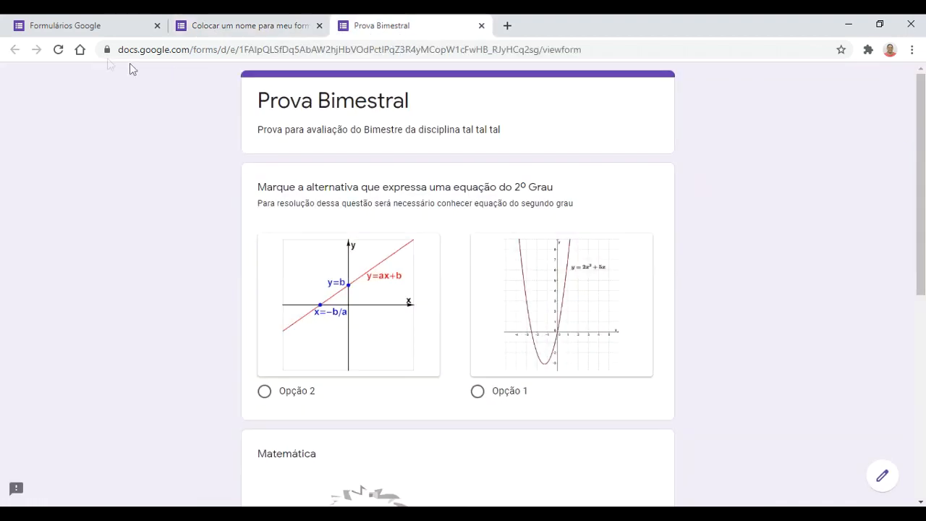
click(58, 51)
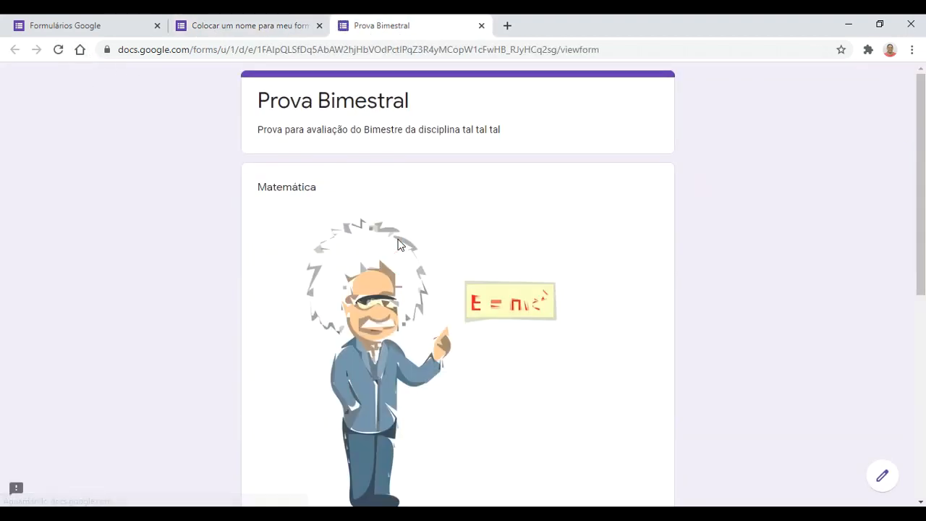
scroll(397, 244, down, 3)
click(246, 26)
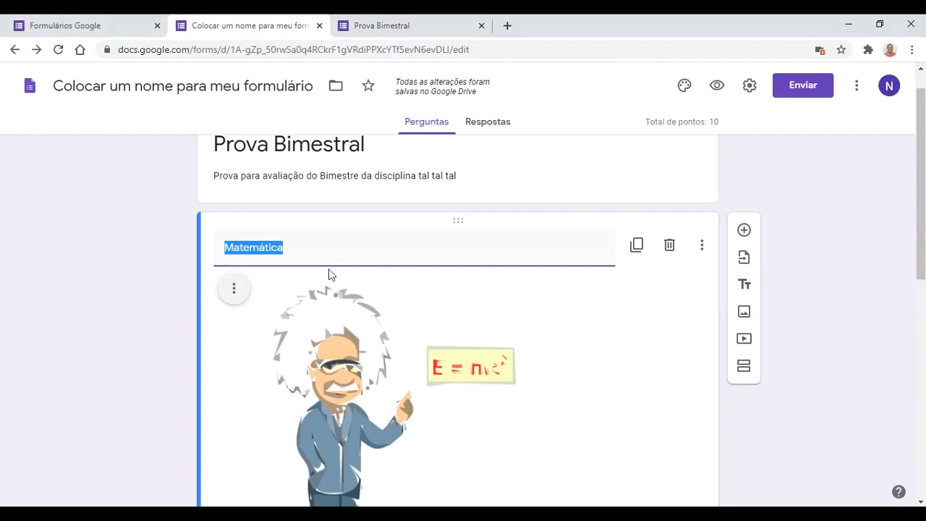
Step: Remove the Matemática title, check it in the live form, and centre-align the image
key(BackSpace)
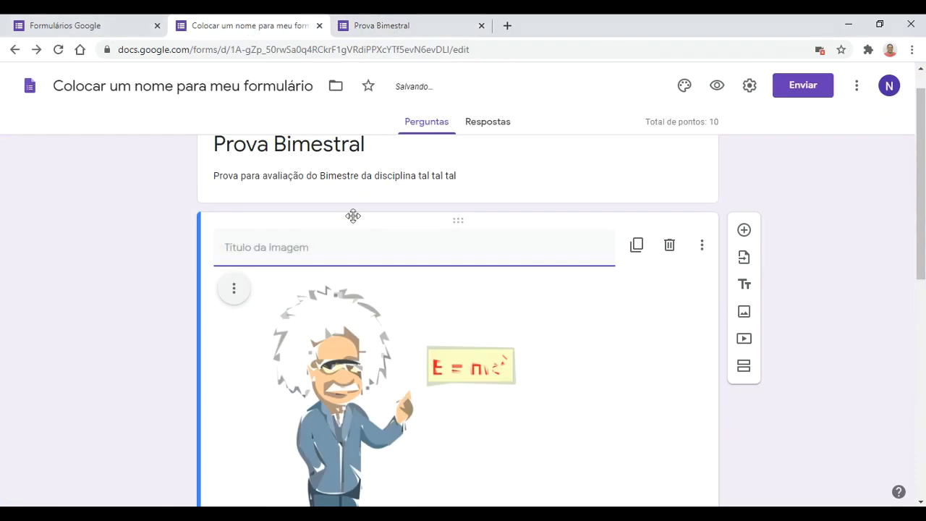
click(376, 29)
click(57, 49)
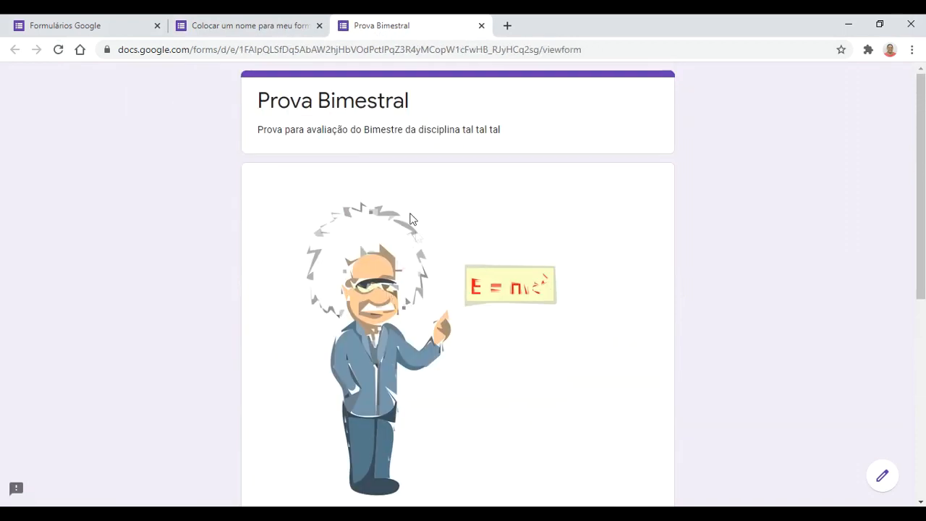
click(257, 24)
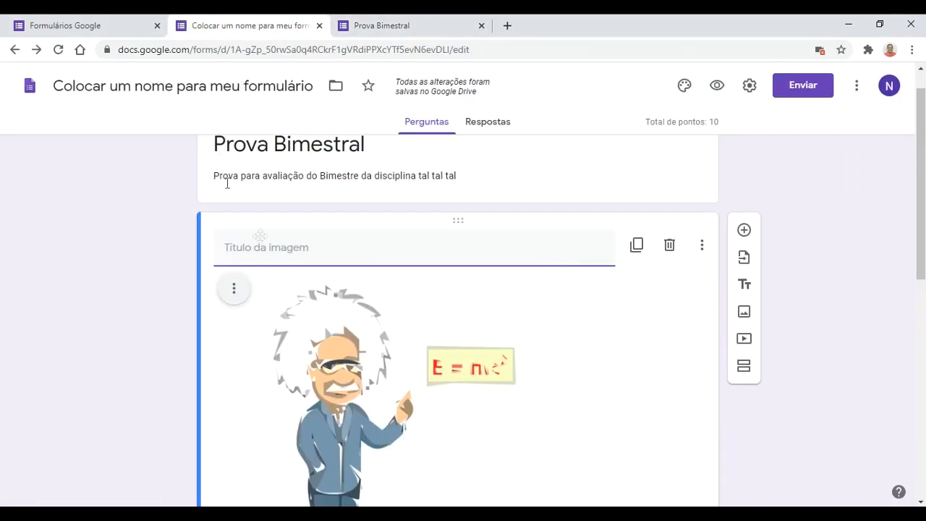
click(233, 296)
click(197, 334)
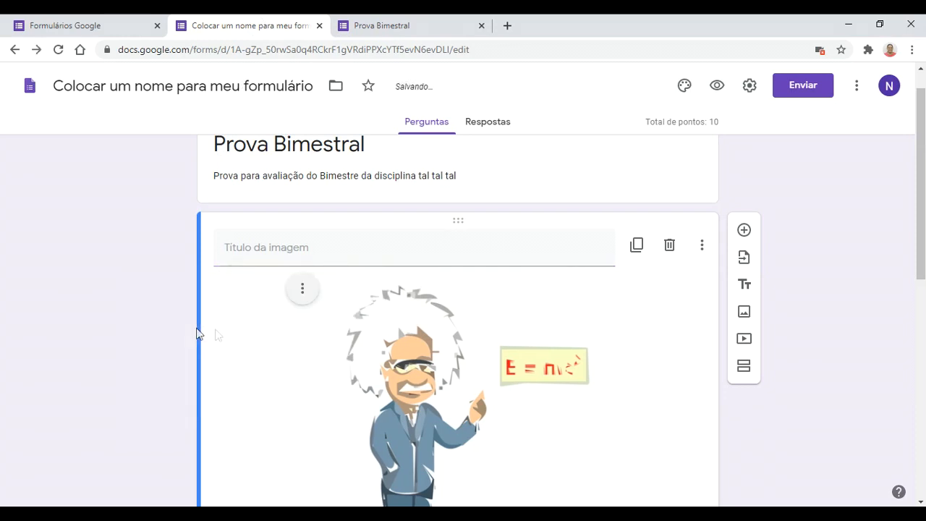
Step: Shrink the centred Einstein image with three resize drags from its top-right corner
click(534, 316)
scroll(619, 370, down, 2)
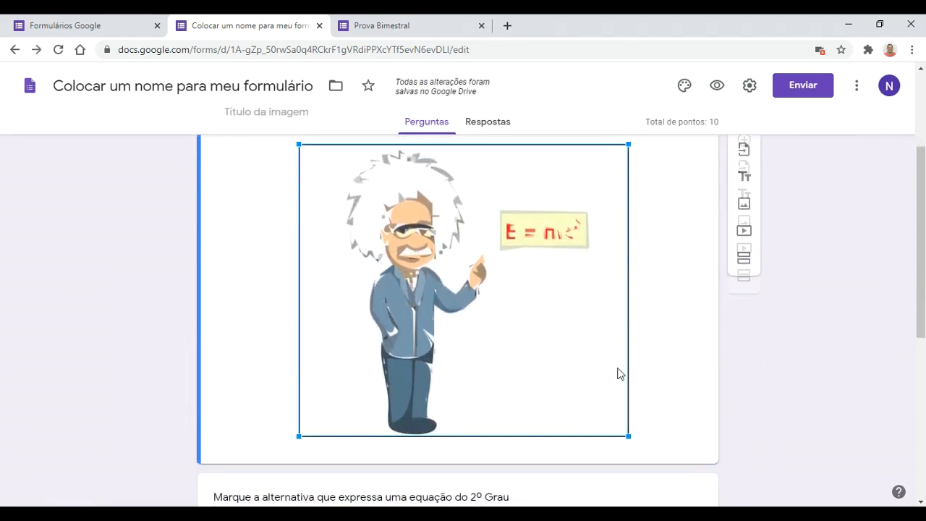
scroll(619, 373, up, 1)
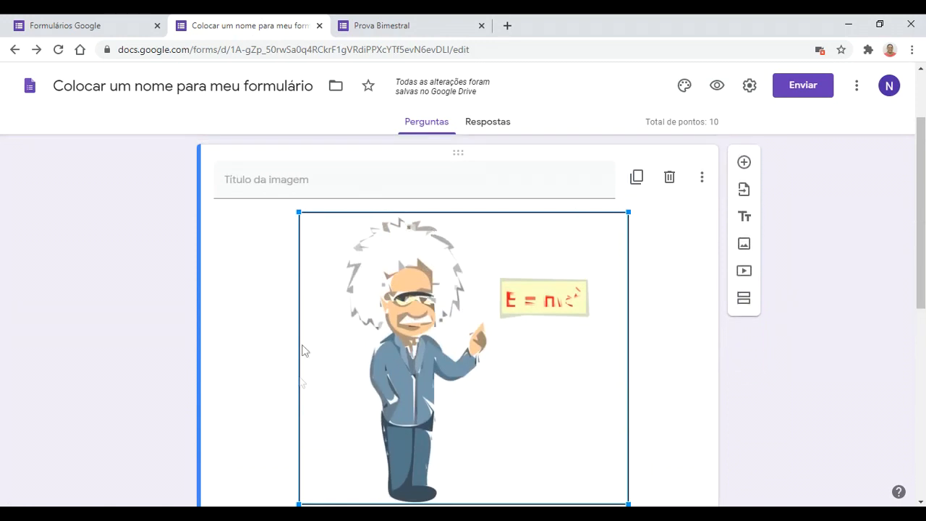
drag(628, 212, 525, 326)
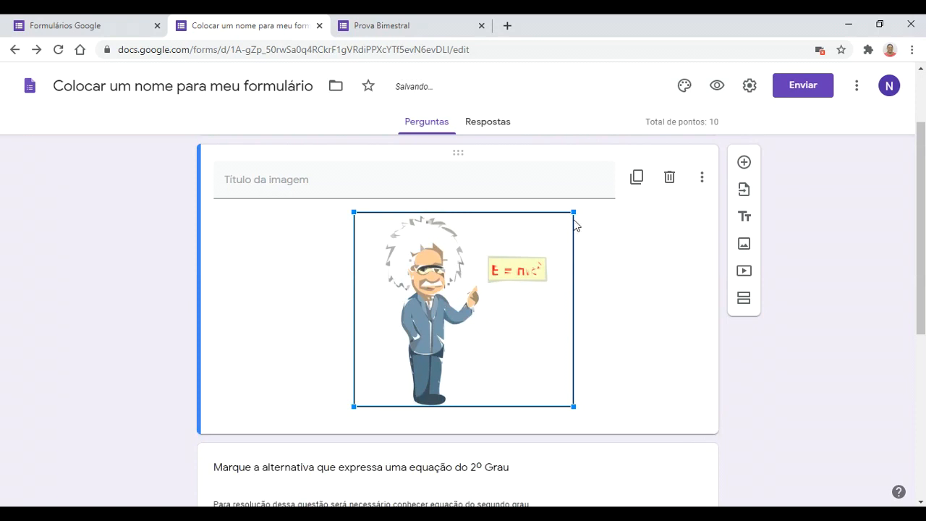
drag(571, 213, 518, 291)
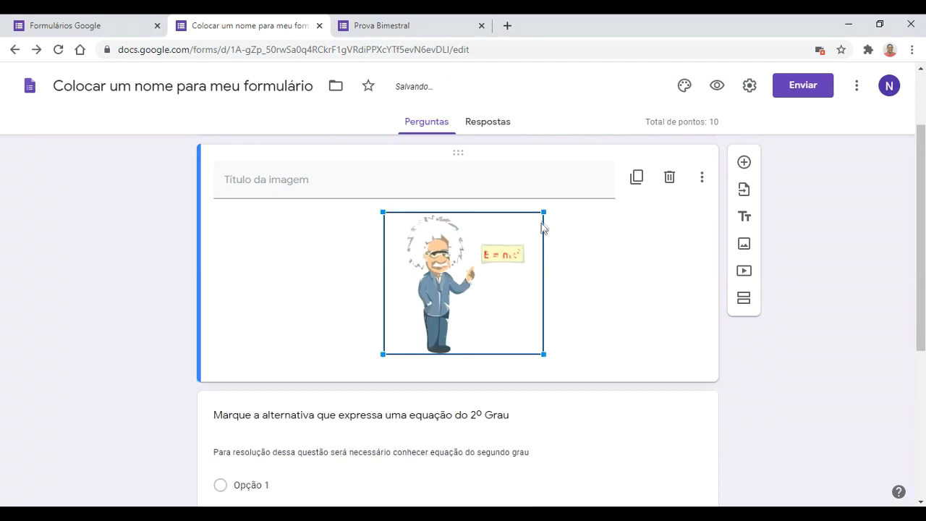
drag(544, 211, 514, 260)
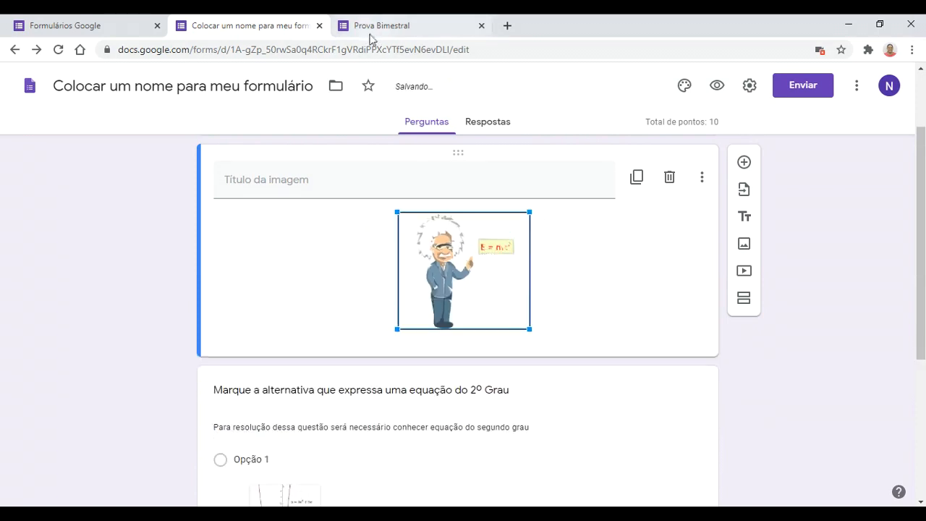
Step: Reload the live Prova Bimestral form to check the resized Einstein image
click(376, 25)
click(59, 51)
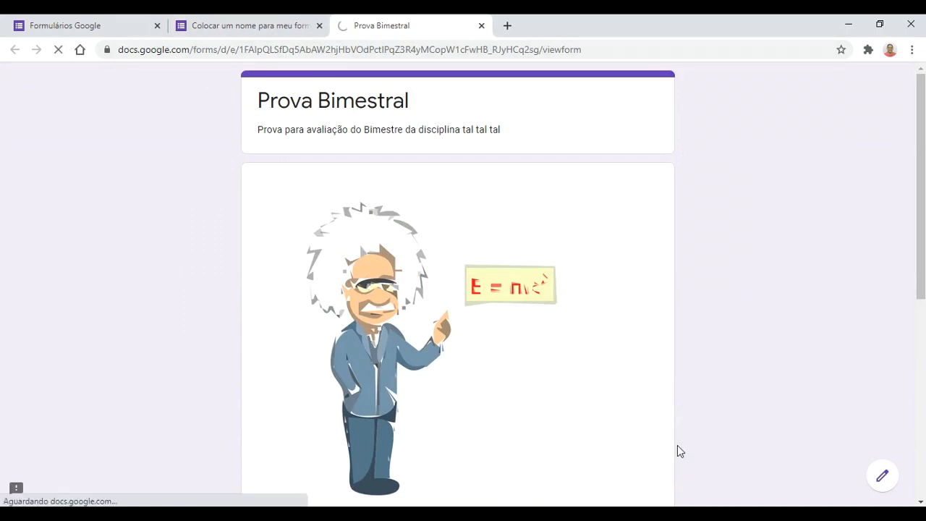
scroll(579, 379, down, 2)
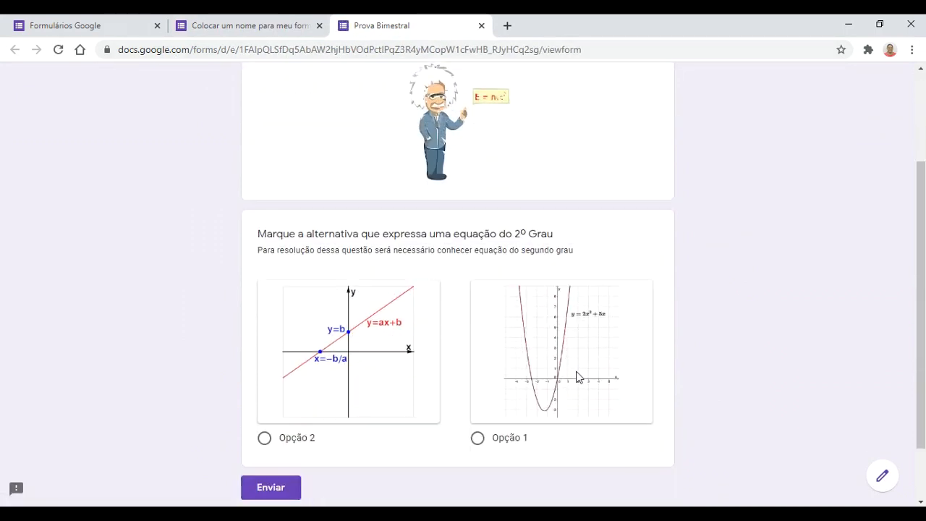
scroll(579, 378, up, 2)
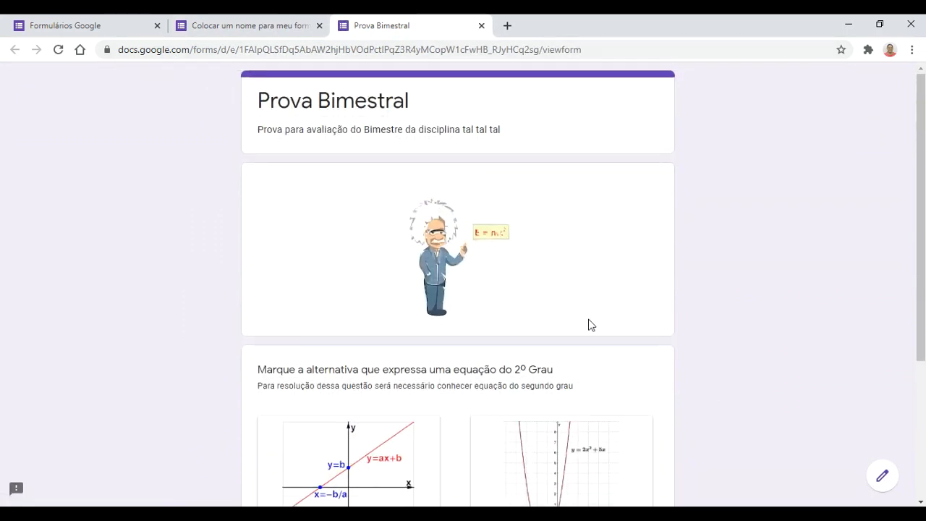
click(219, 27)
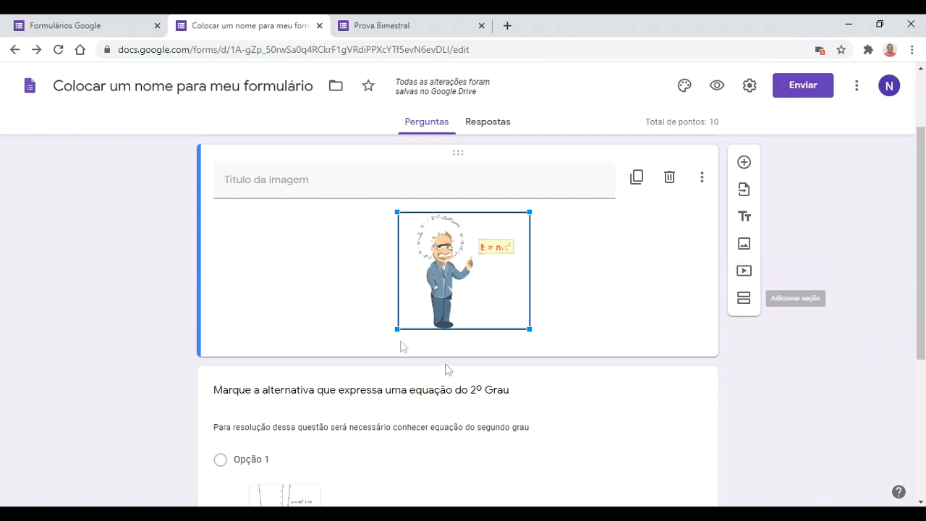
Step: Start inserting a video via the Adicionar vídeo button in the side toolbar
scroll(496, 340, down, 3)
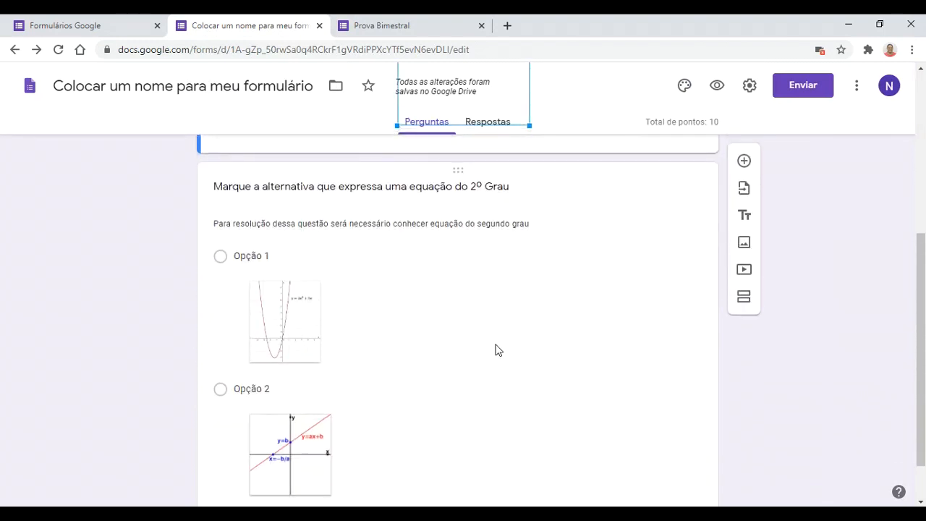
scroll(496, 350, down, 1)
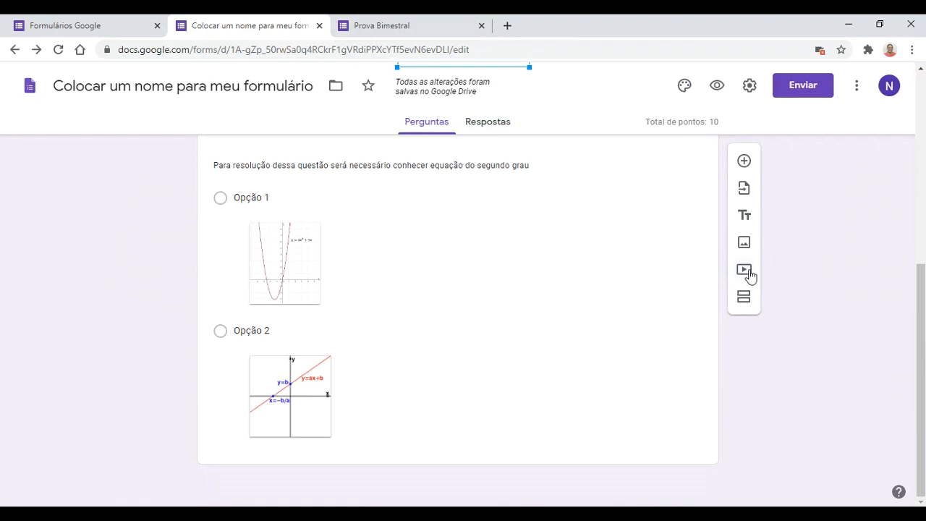
click(744, 270)
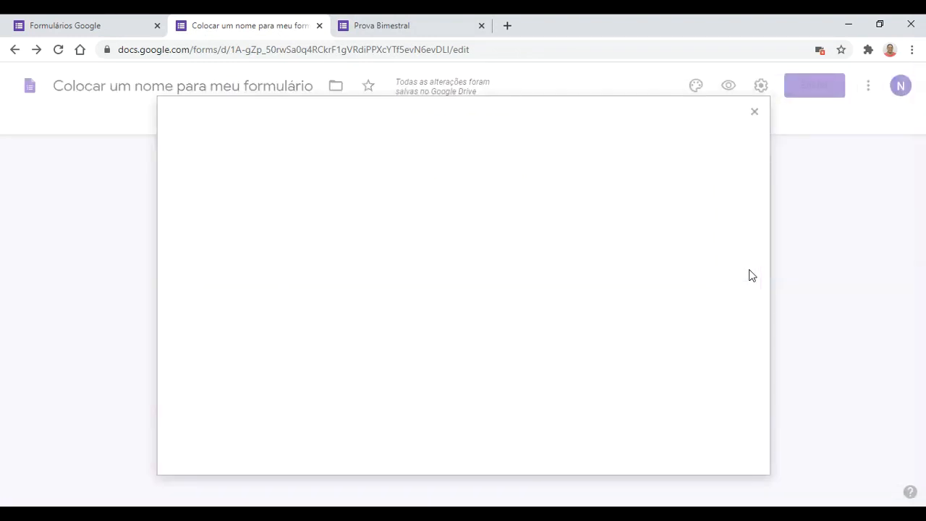
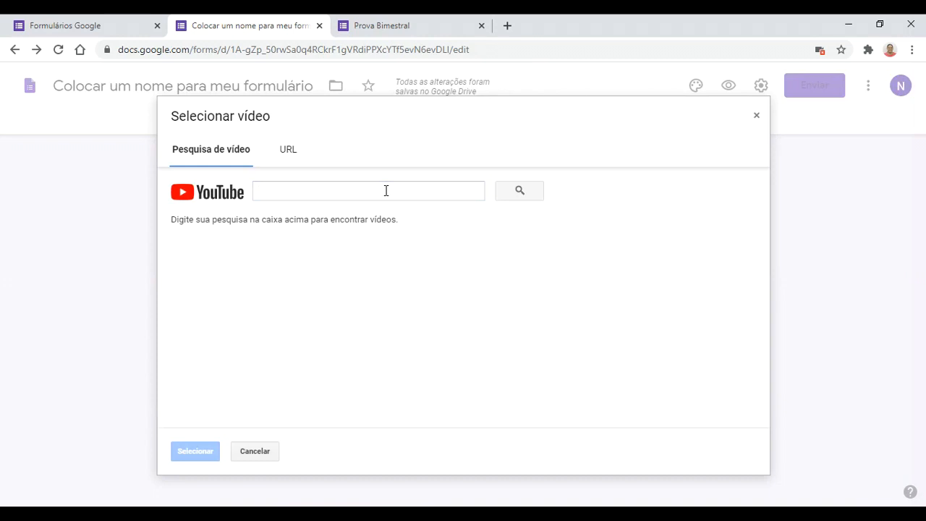
Step: Search YouTube for 'resolução equação segundo grau' and insert the 'EQUAÇÃO DO SEGUNDO GRAU - 9º ANO' video
click(386, 190)
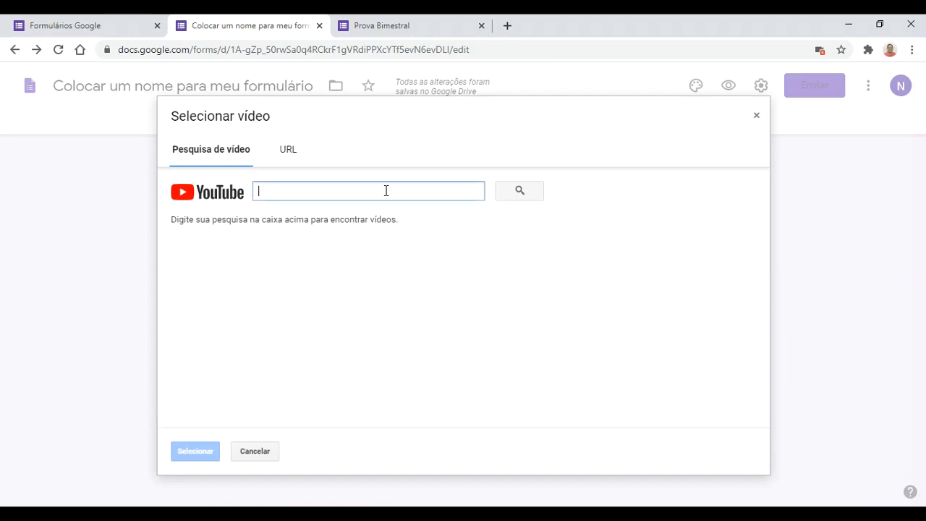
text(resolução equação segundo g)
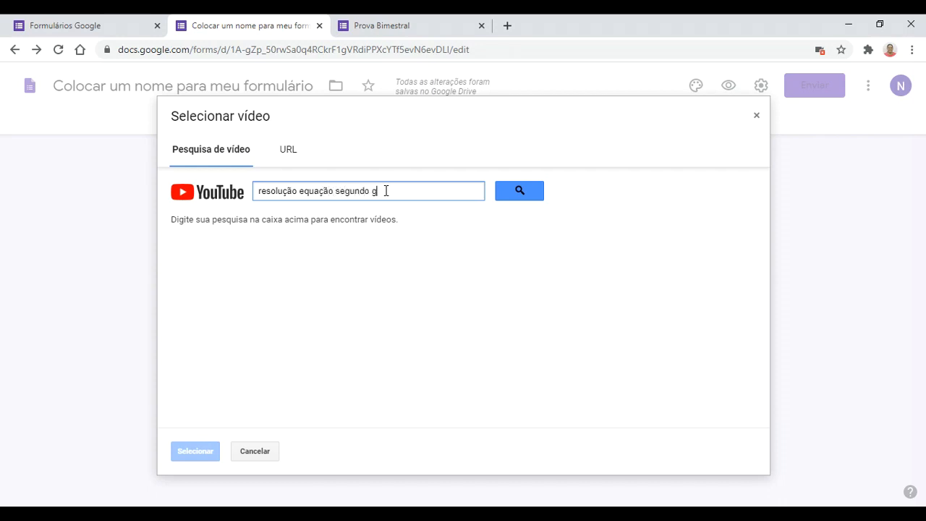
text(u)
key(Return)
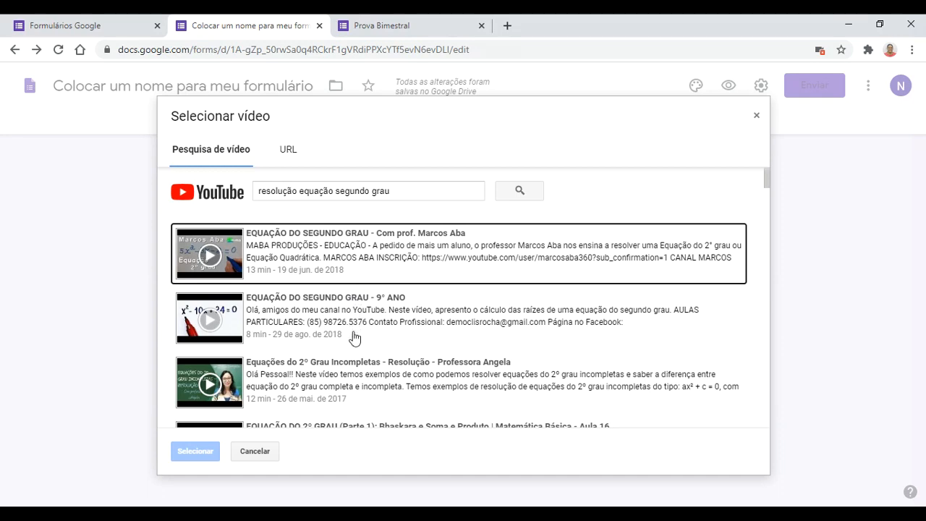
scroll(351, 354, down, 4)
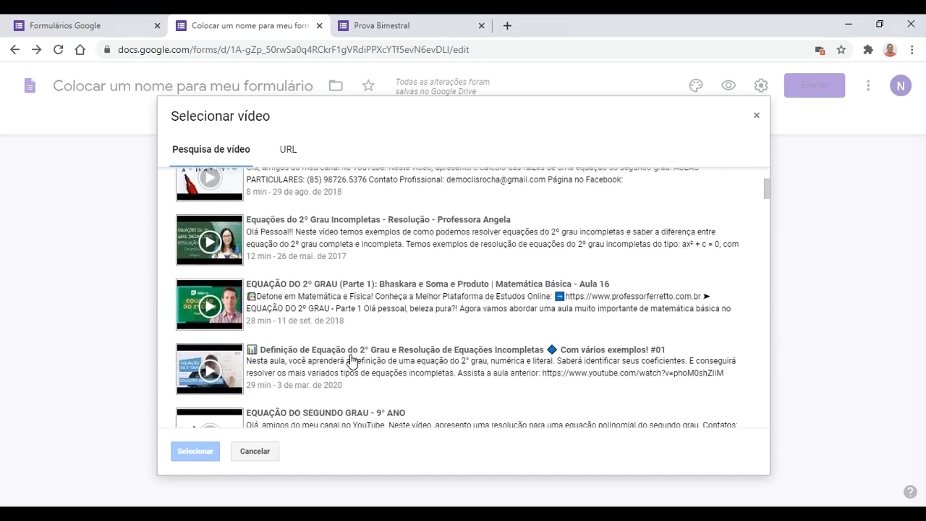
scroll(352, 359, down, 1)
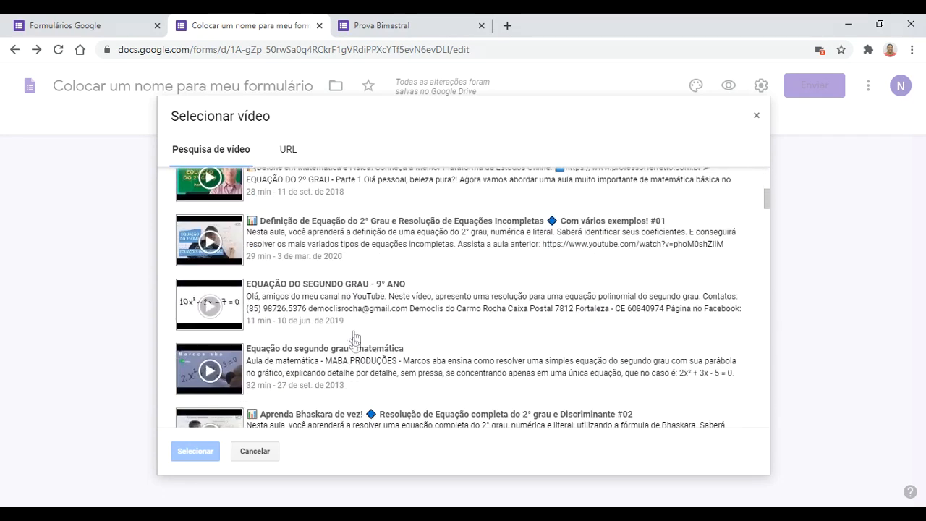
click(357, 301)
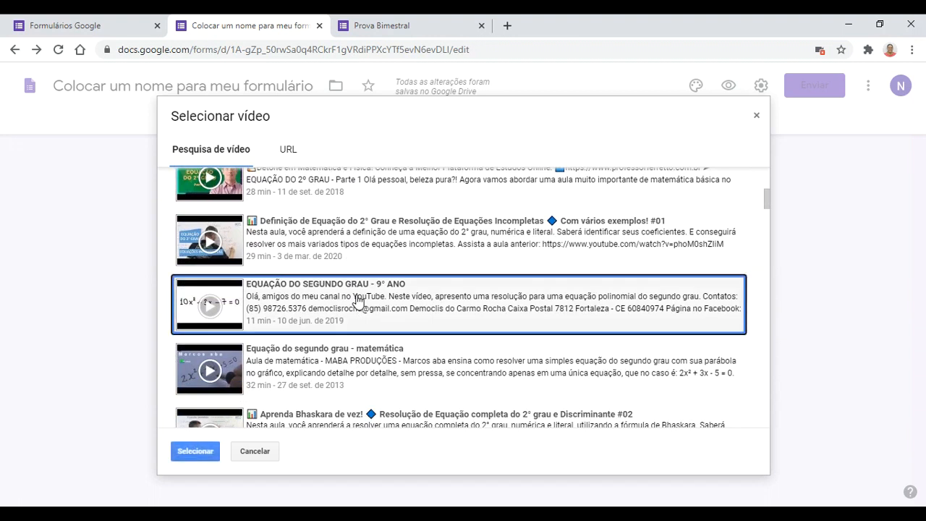
click(214, 453)
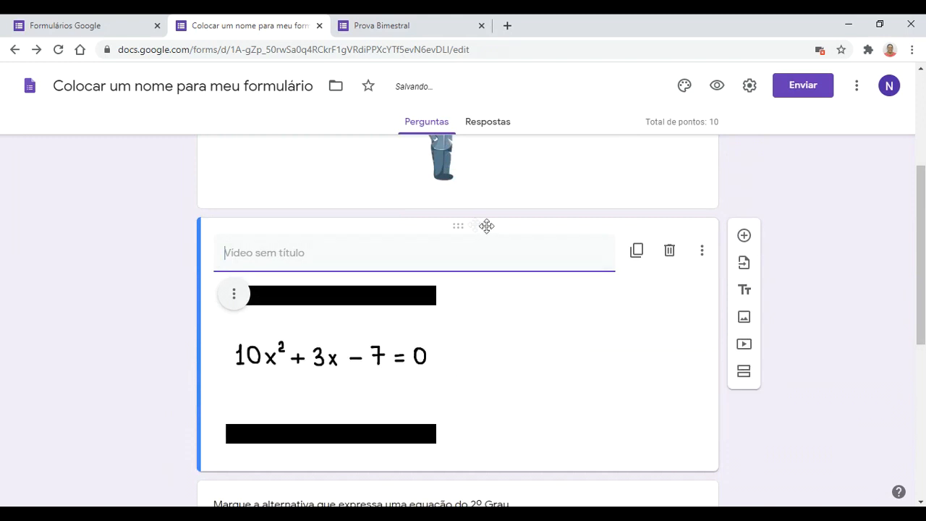
Step: Move the video below the second-degree question and title it 'Aprenda a resolver uma equação do segundo grau'
drag(467, 224, 458, 471)
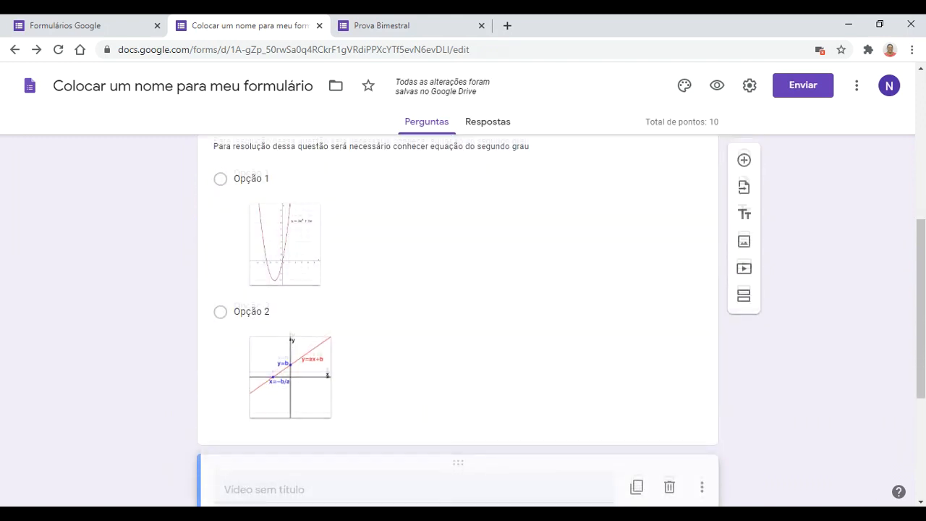
scroll(614, 371, down, 2)
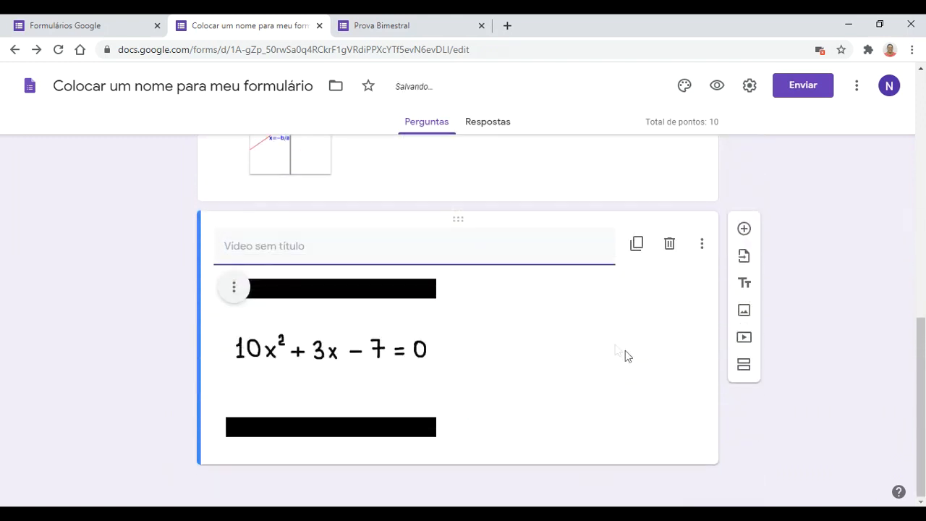
text(Aprenda a res)
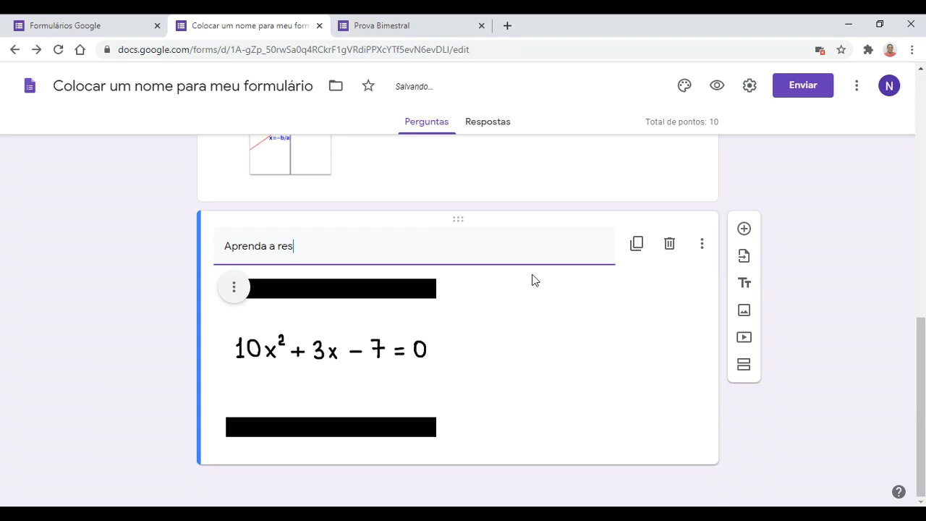
text(olver uma equação do se)
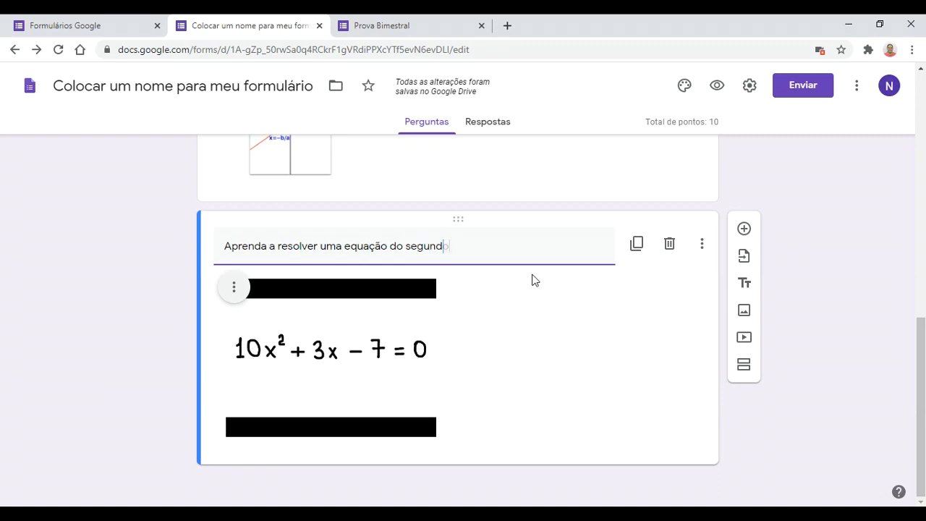
text(gundo grau)
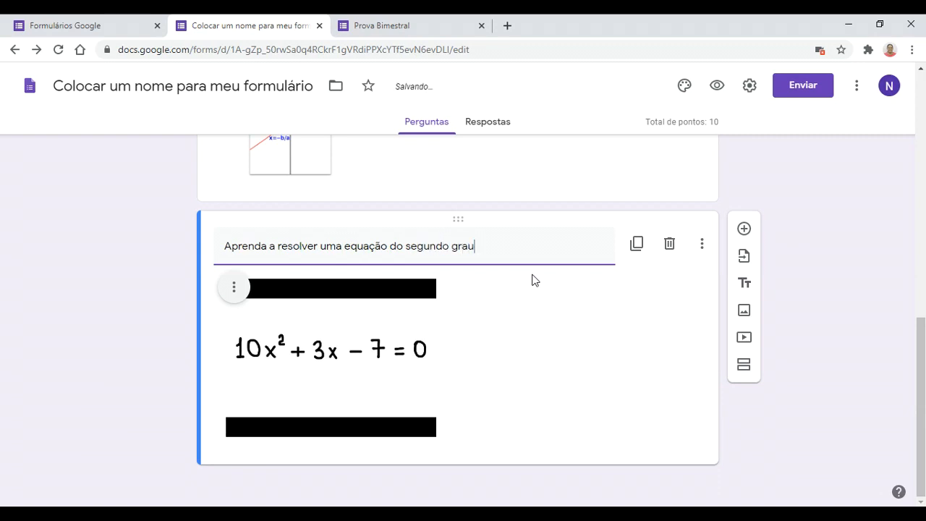
Step: Enlarge the video, centre it in its item, and view the live Prova Bimestral form
click(335, 283)
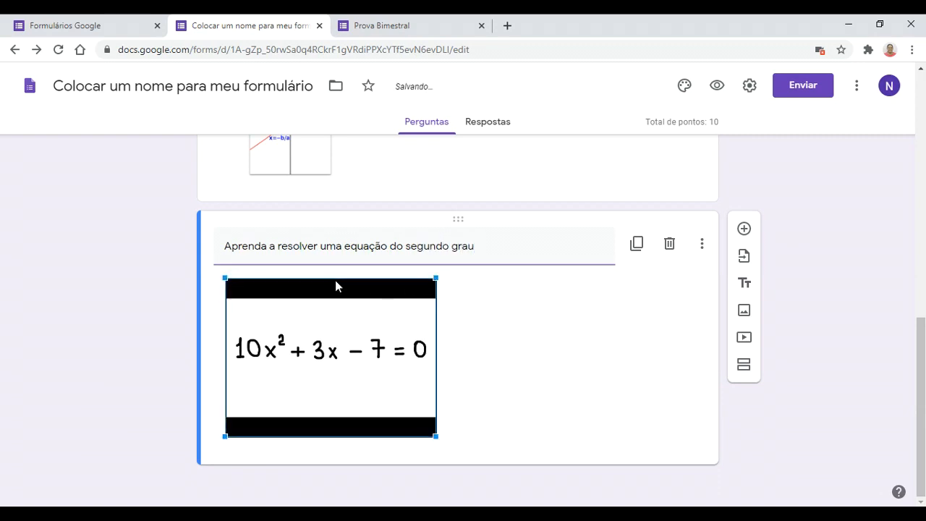
drag(434, 434, 513, 497)
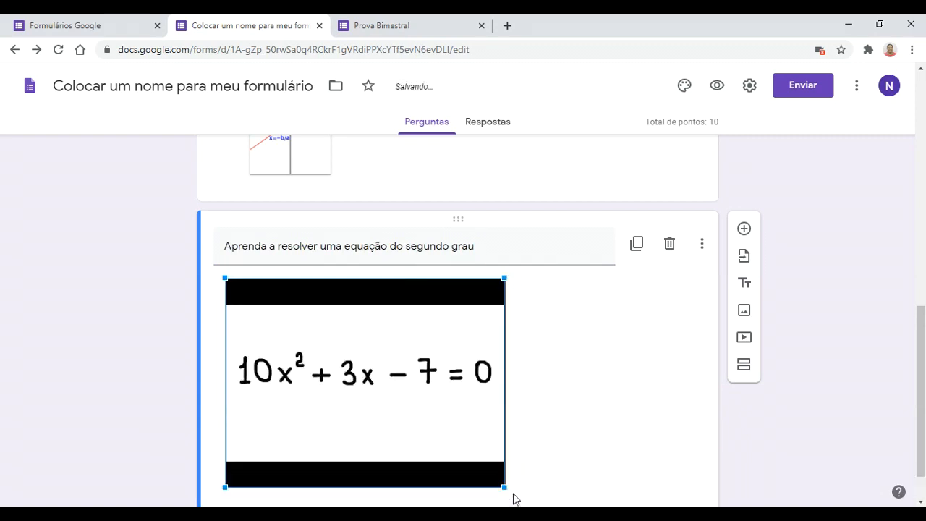
click(597, 343)
click(236, 288)
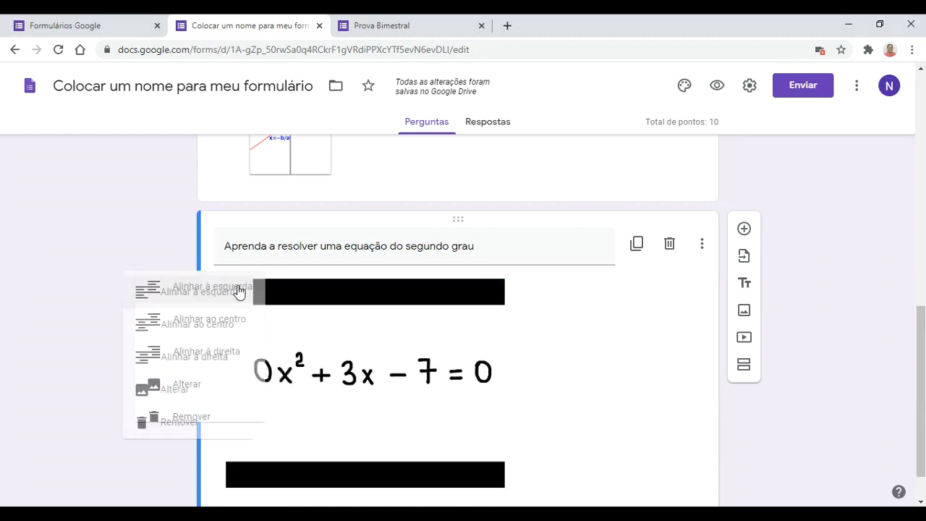
click(217, 334)
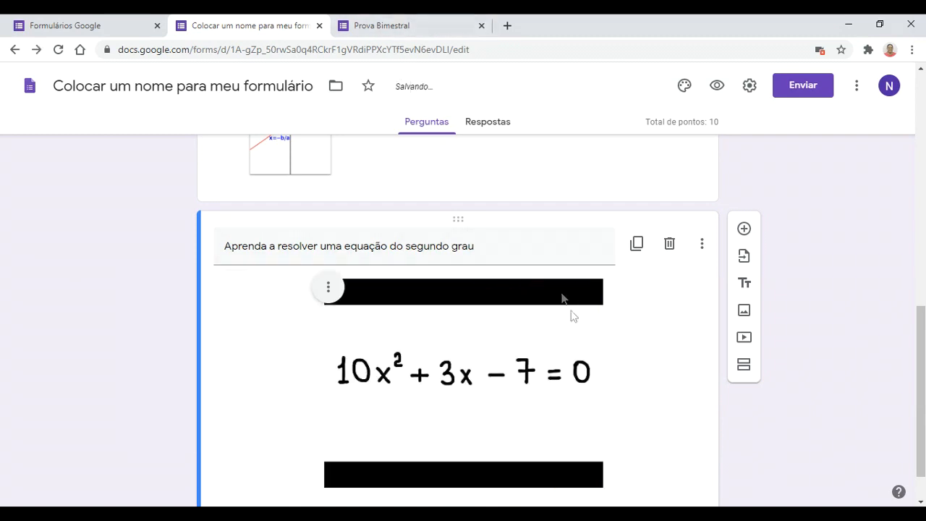
scroll(739, 374, down, 1)
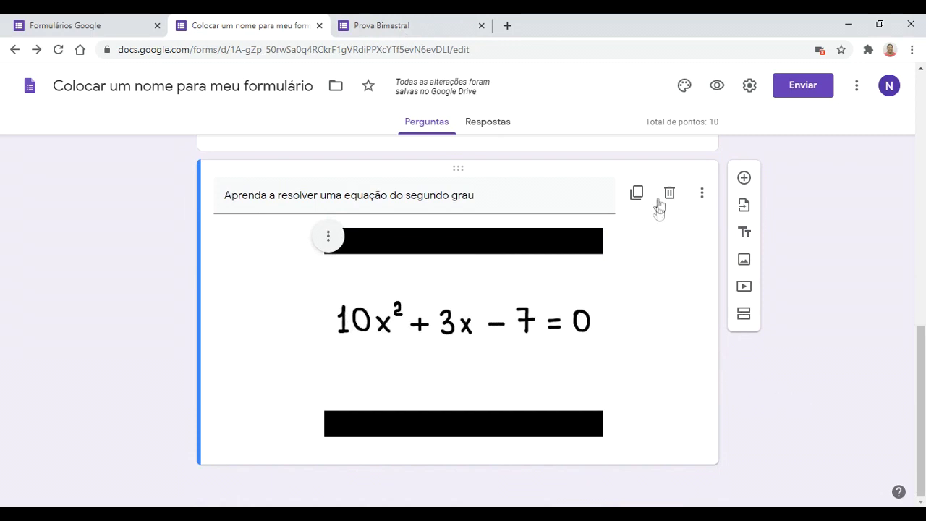
click(704, 201)
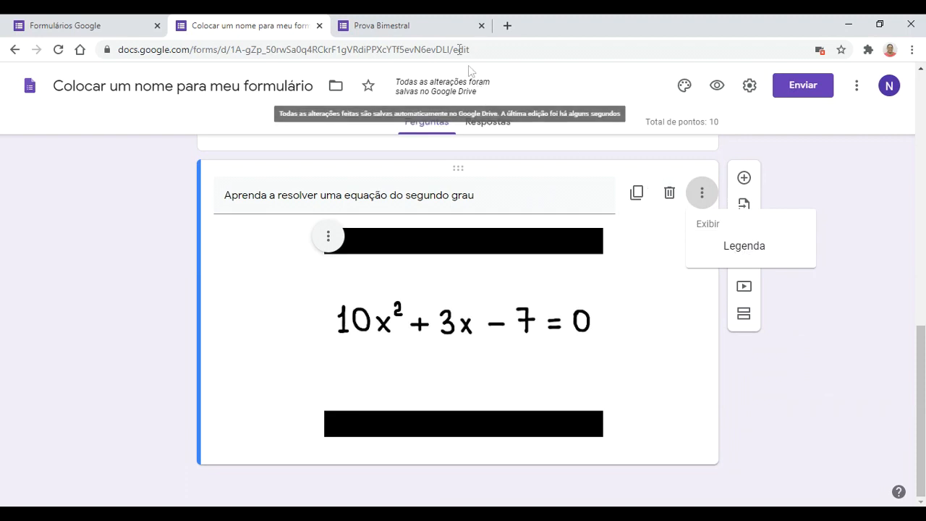
click(394, 26)
click(58, 49)
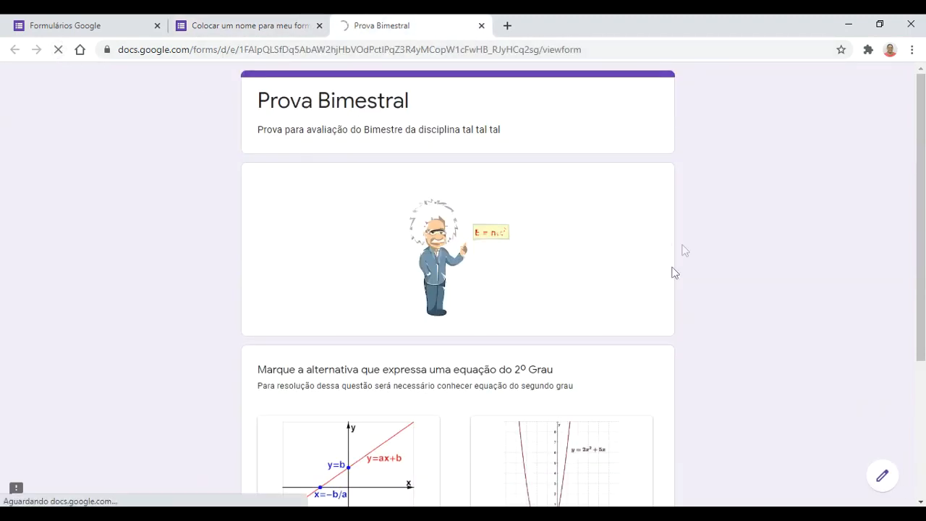
scroll(634, 297, down, 5)
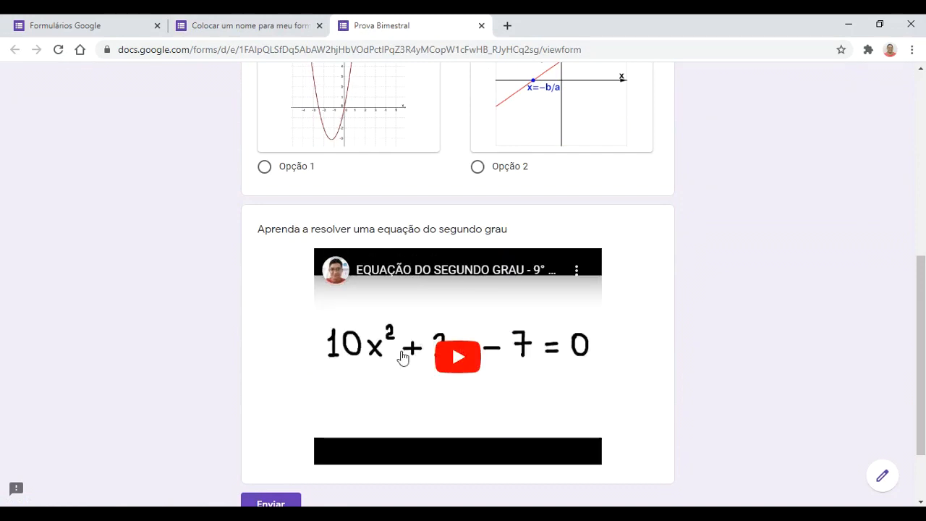
scroll(403, 358, down, 1)
click(217, 25)
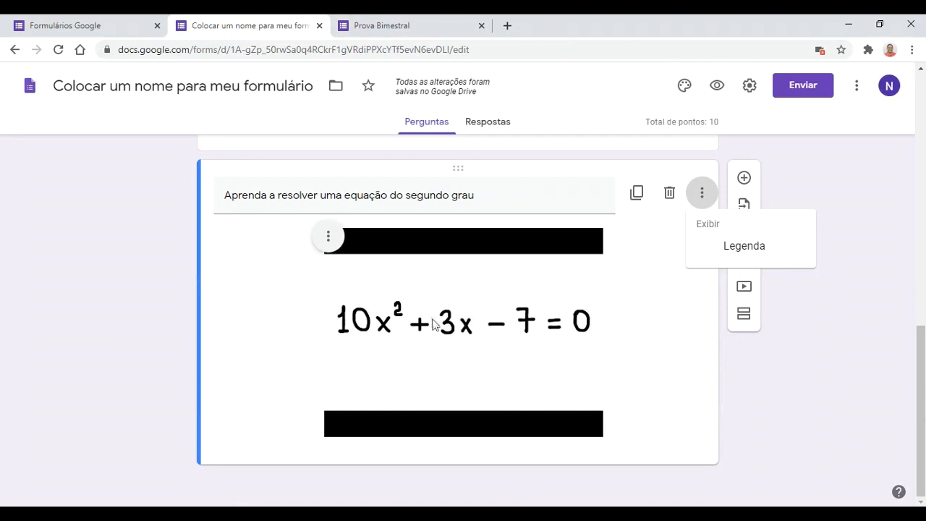
click(770, 359)
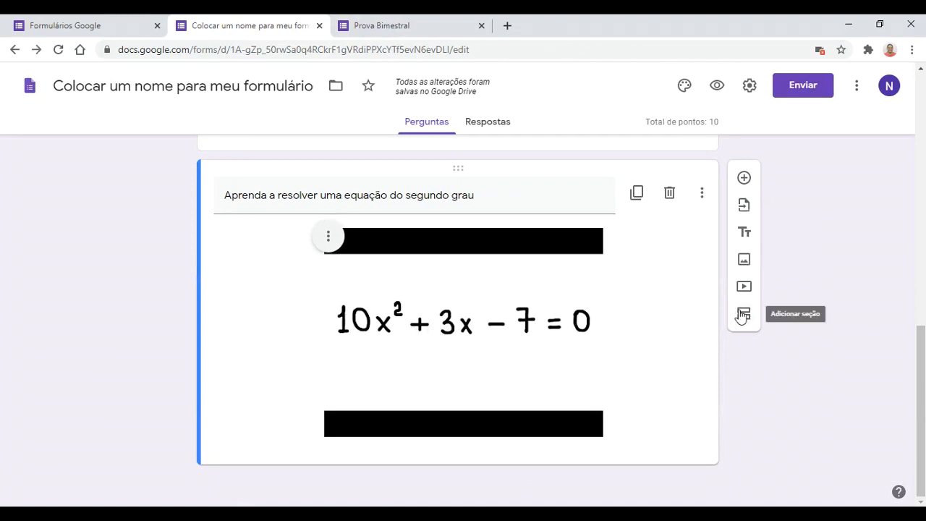
Step: Add a second section after the video, with section 1 continuing on to section 2
click(742, 315)
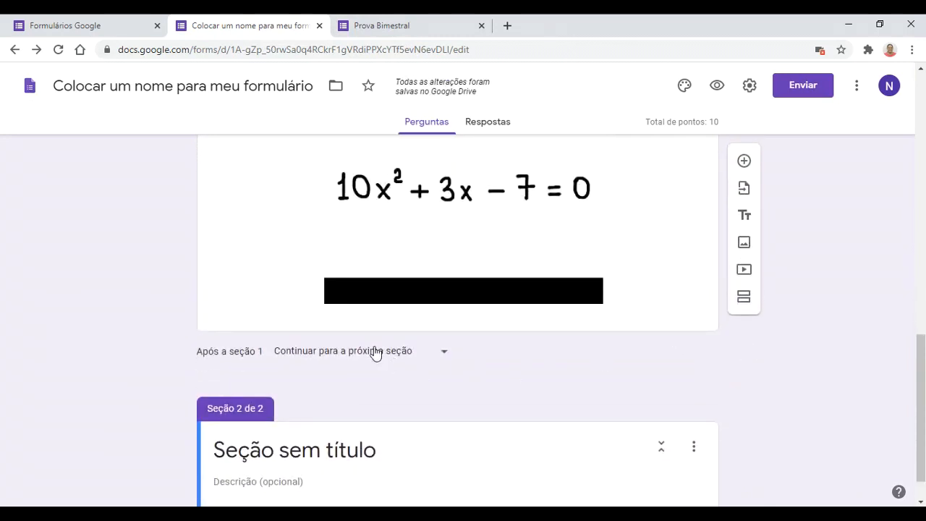
scroll(483, 413, down, 1)
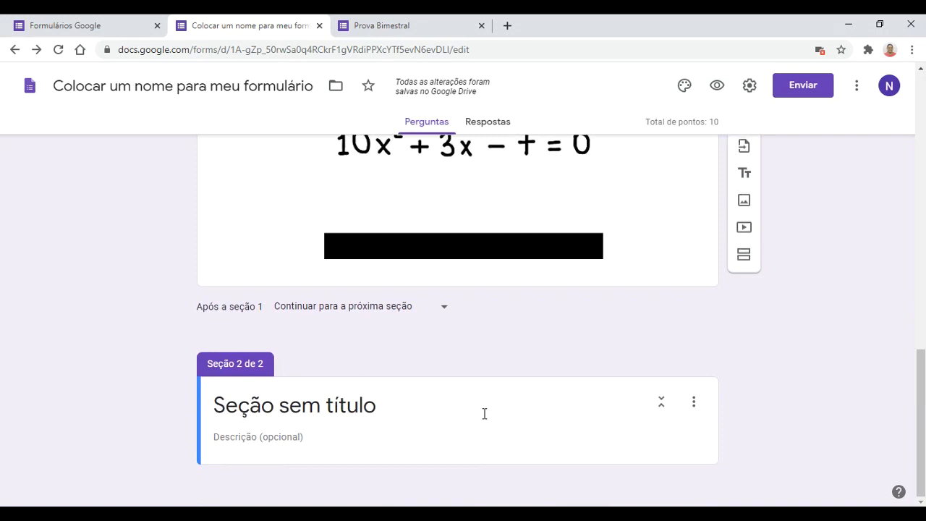
scroll(518, 371, up, 4)
scroll(478, 307, down, 1)
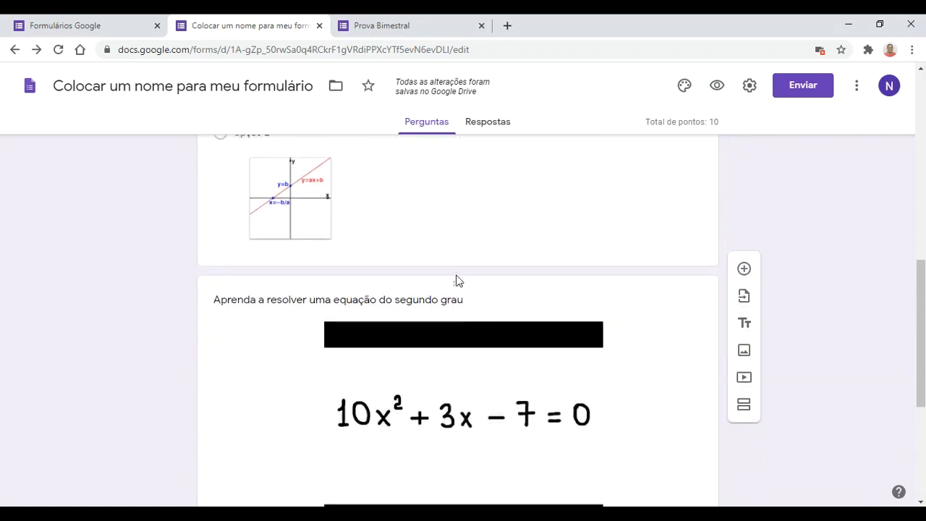
drag(456, 277, 444, 361)
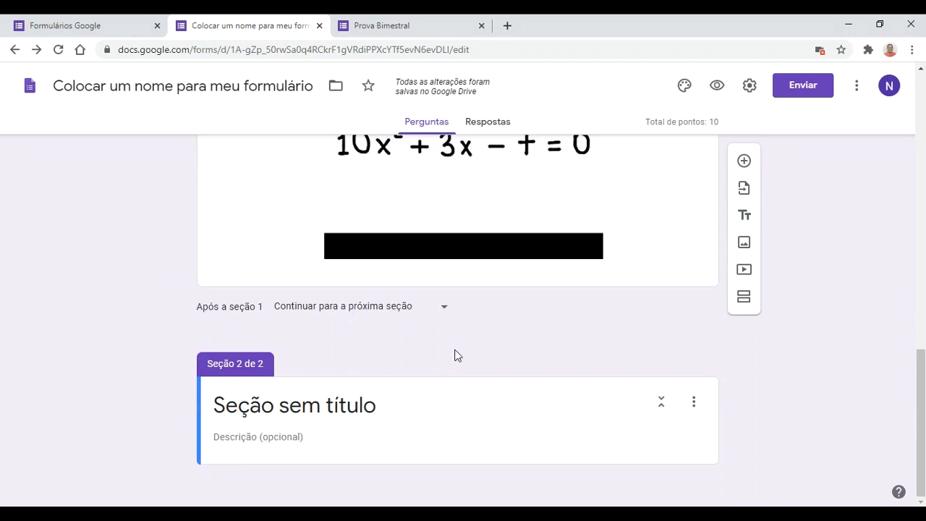
scroll(455, 355, up, 4)
scroll(457, 357, down, 4)
click(442, 306)
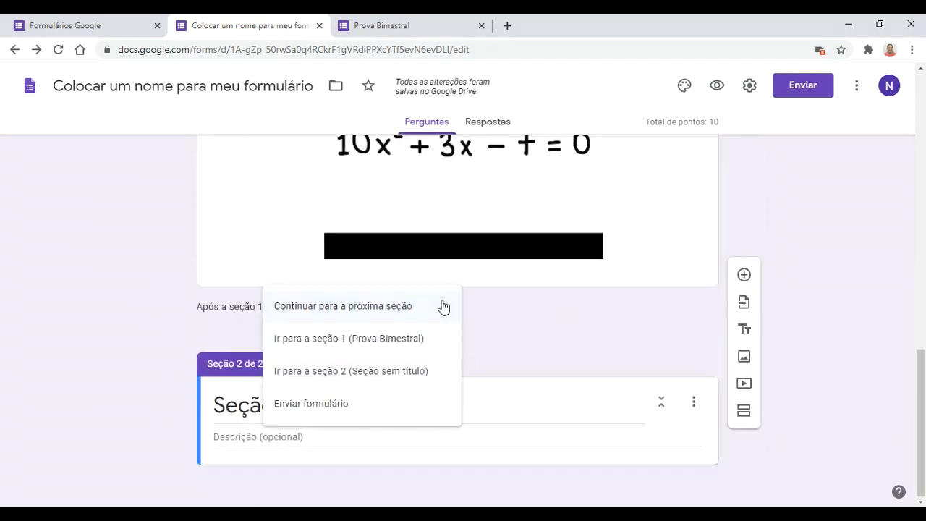
click(401, 374)
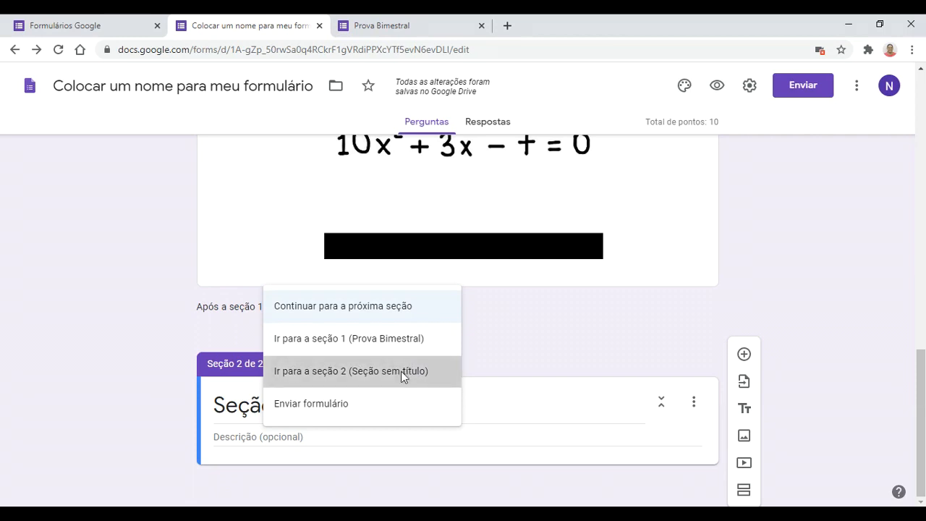
Step: Title the new section 'Aprendendo a resolver questões' and check it by collapsing and expanding
click(388, 405)
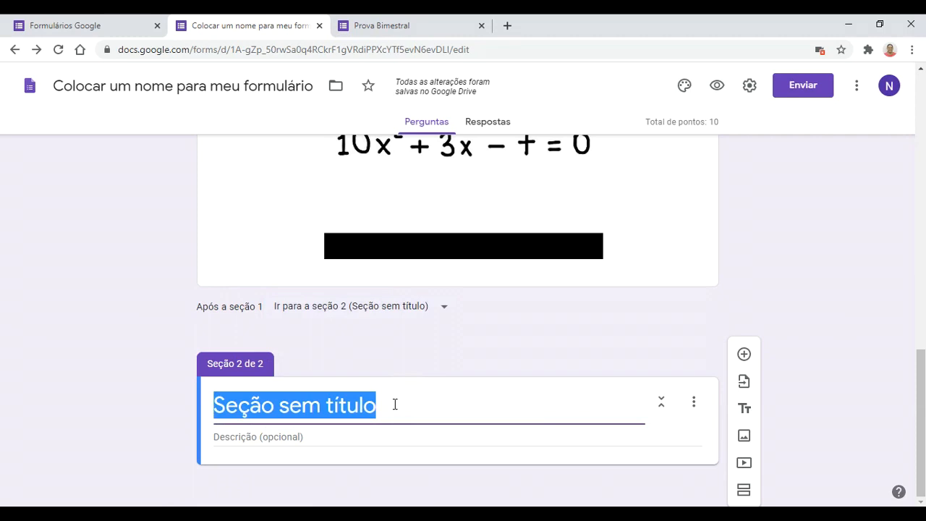
text(Apren)
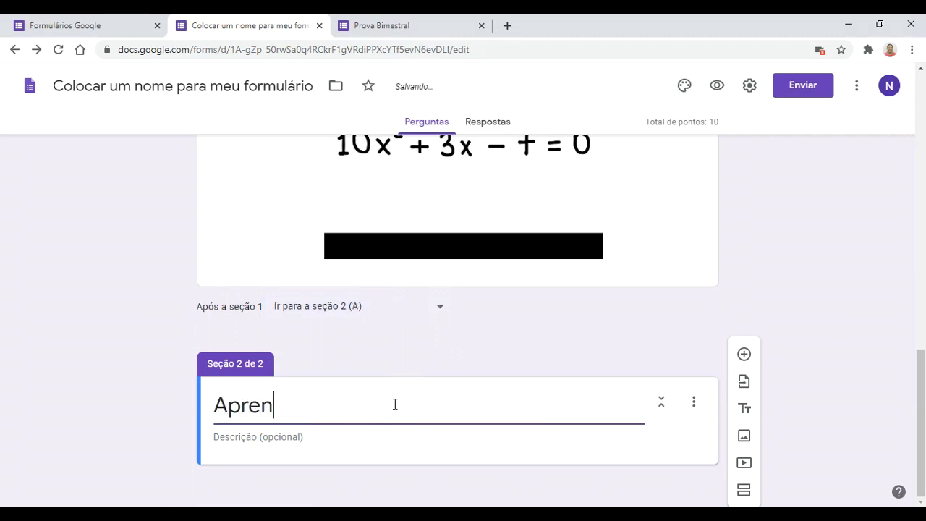
text(dendo a )
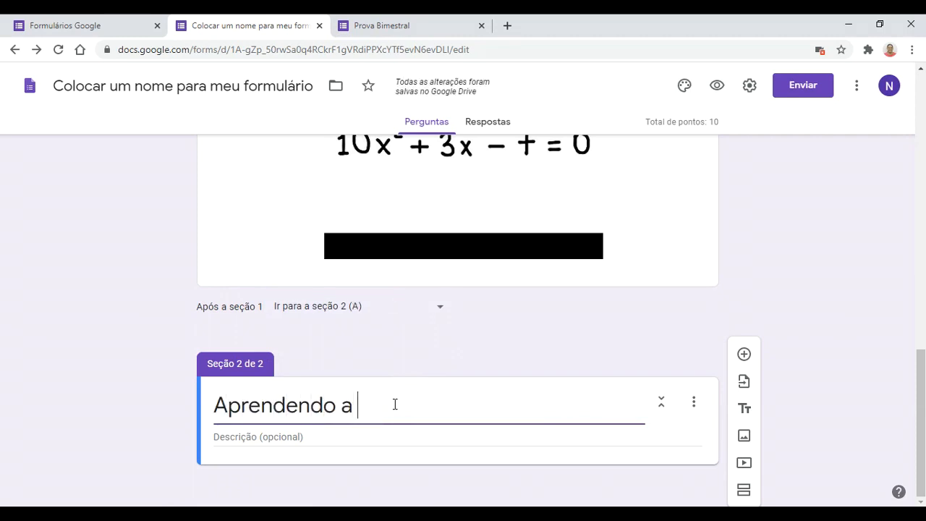
text(resolve)
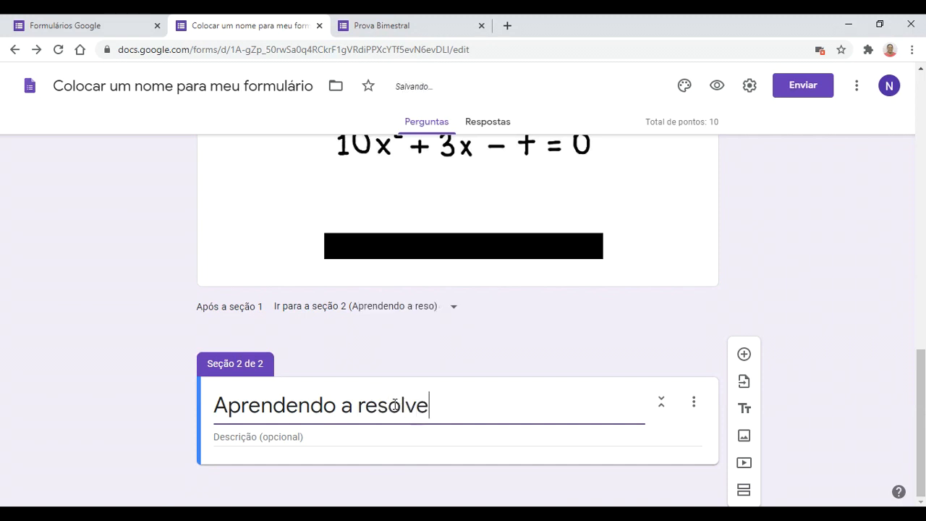
text(r questões)
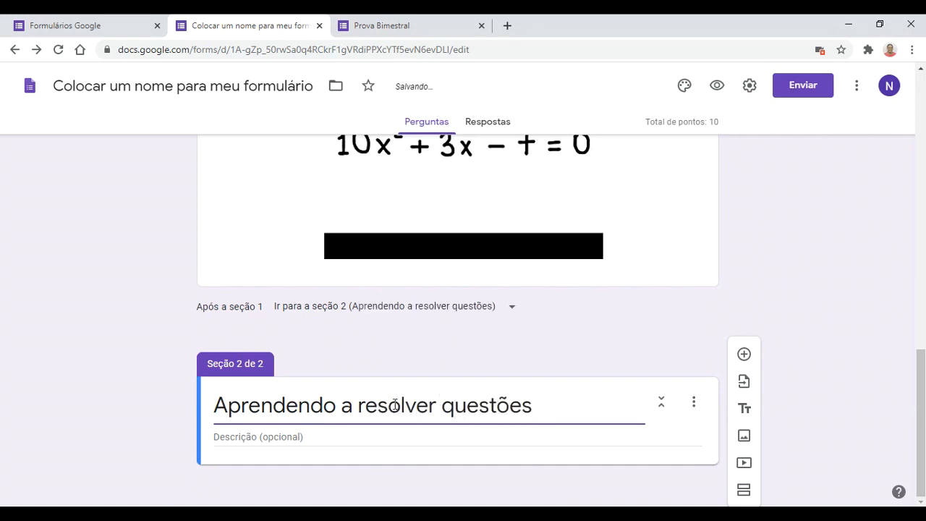
scroll(394, 405, up, 4)
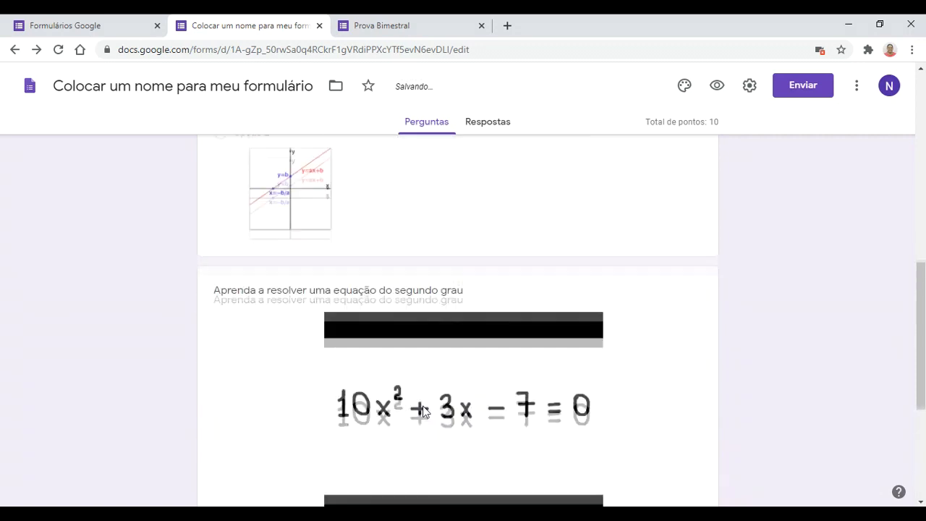
click(458, 293)
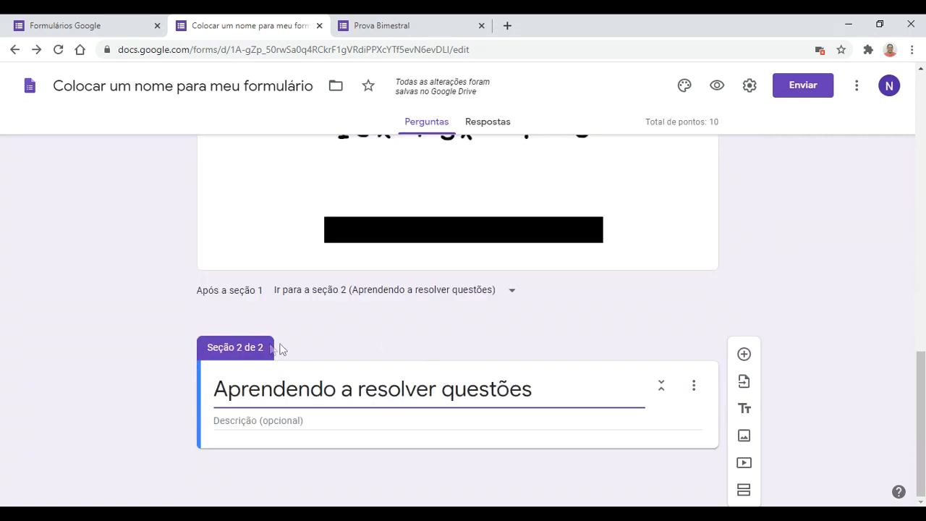
click(663, 386)
click(663, 386)
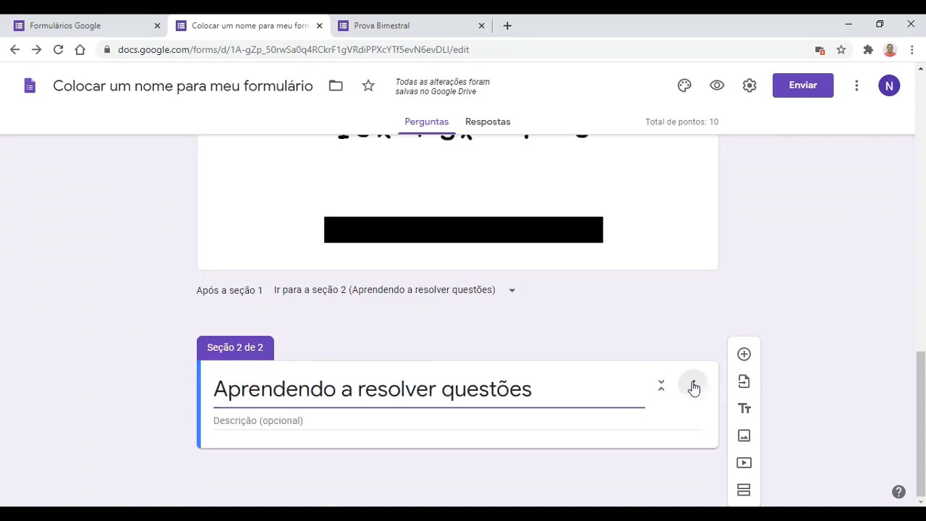
Step: Reorder sections so 'Aprendendo a resolver questões' comes first, and save
click(693, 386)
click(714, 411)
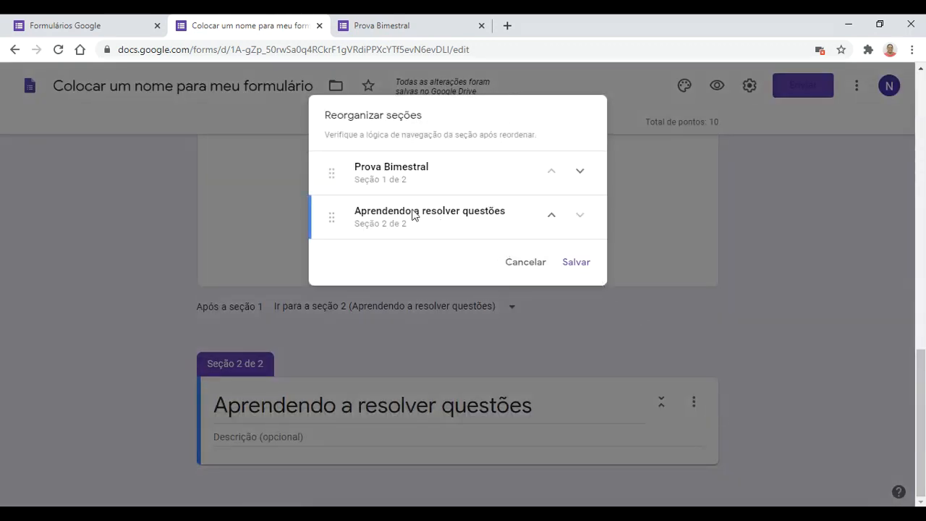
click(554, 217)
click(576, 264)
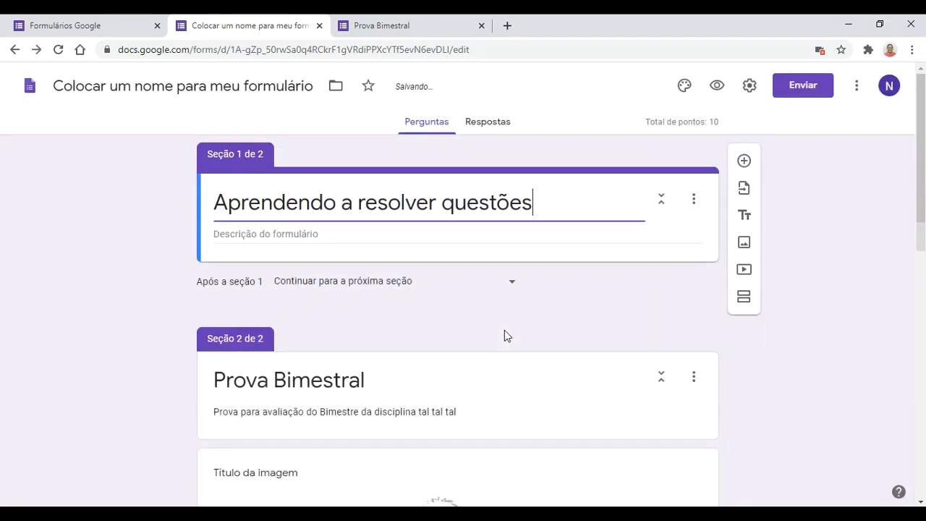
Step: Keep section 1 continuing to the next section and try moving the cartoon image into it
click(511, 283)
click(577, 293)
scroll(473, 323, down, 1)
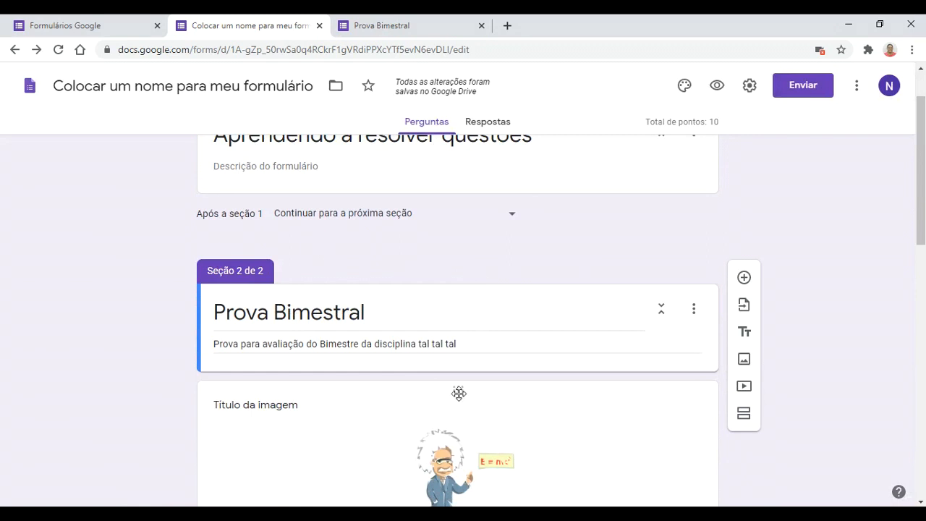
drag(458, 393, 442, 198)
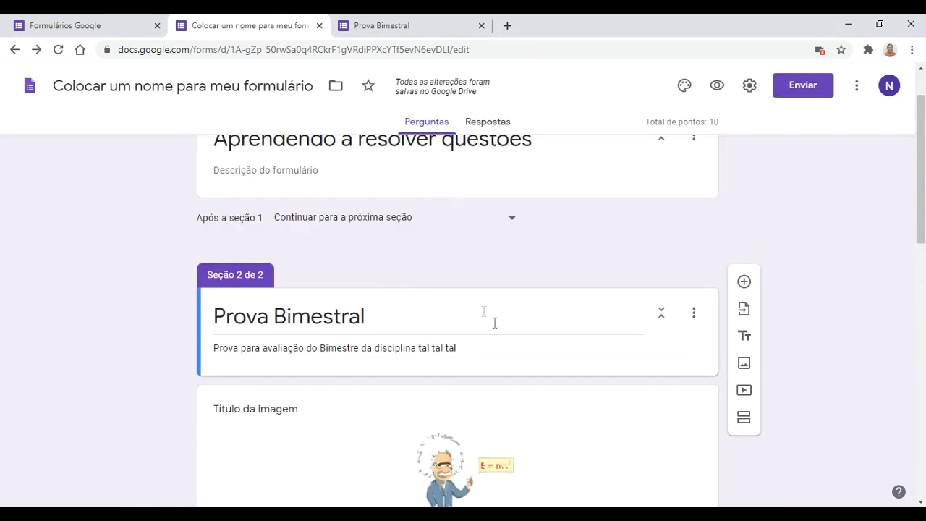
click(678, 427)
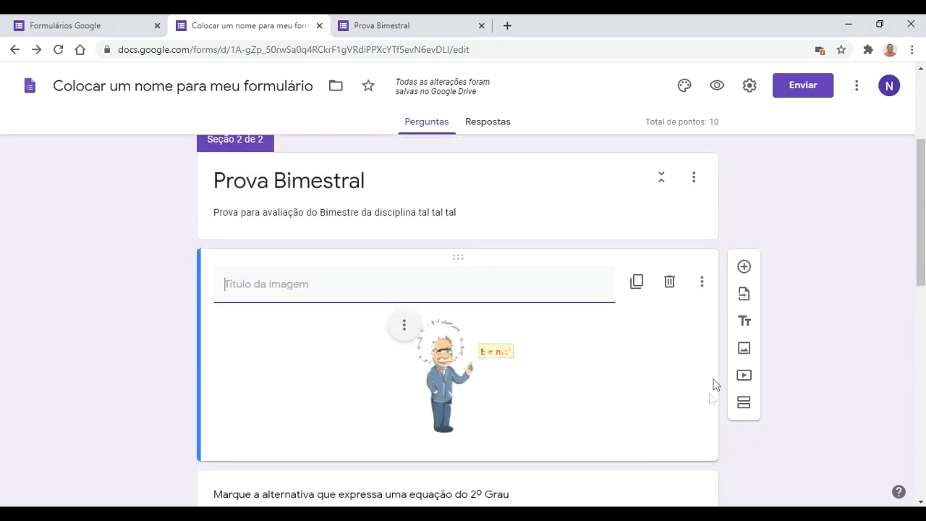
click(705, 283)
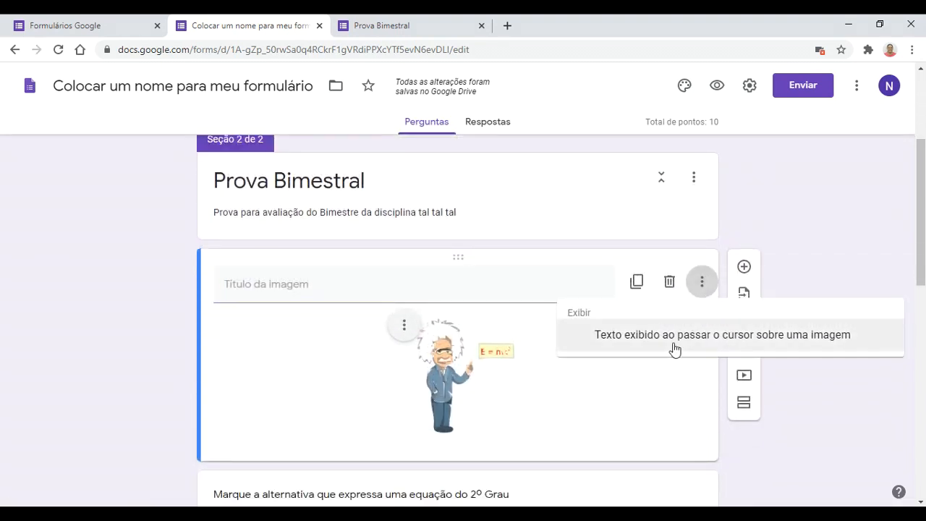
click(658, 382)
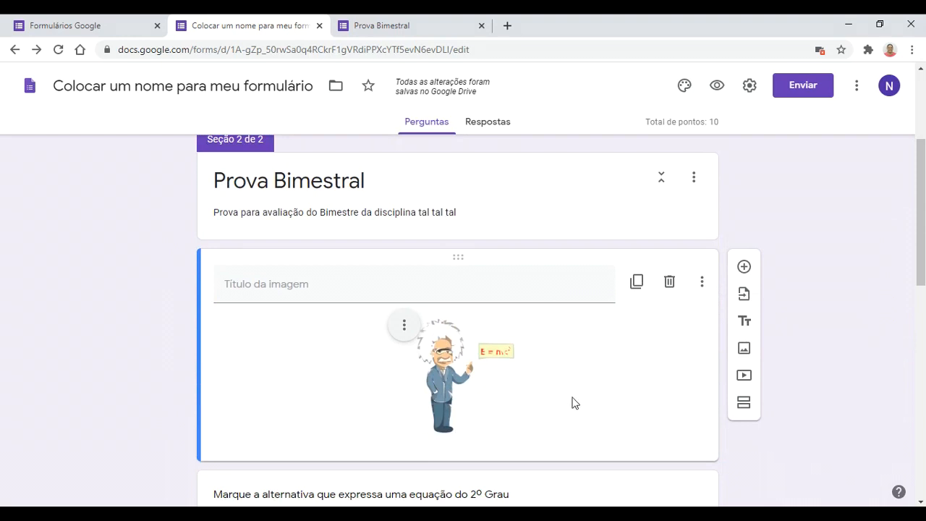
drag(453, 255, 379, 23)
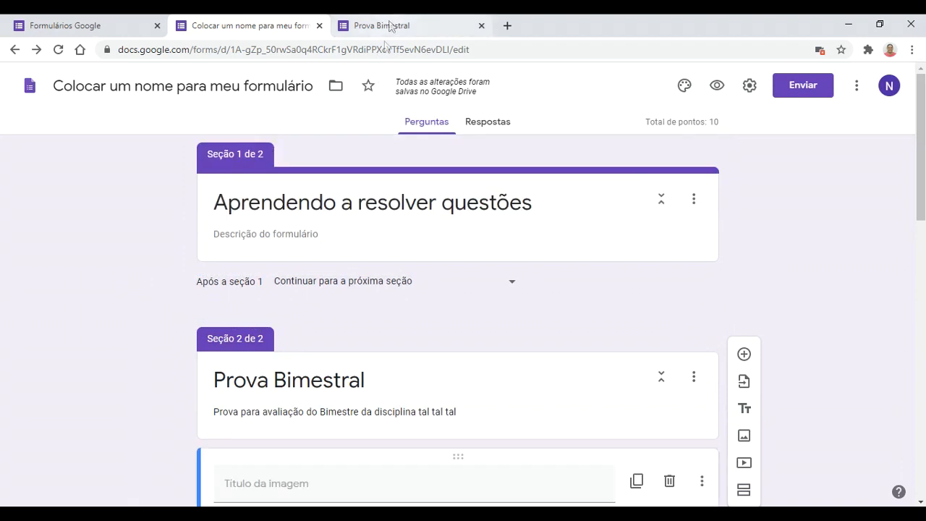
Step: Add a temporary multiple-choice question to the first section
click(305, 285)
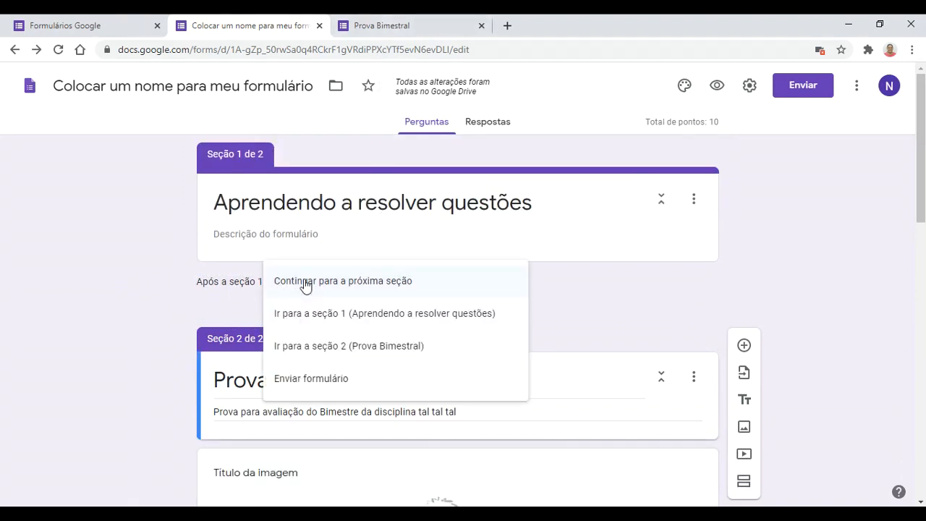
click(305, 284)
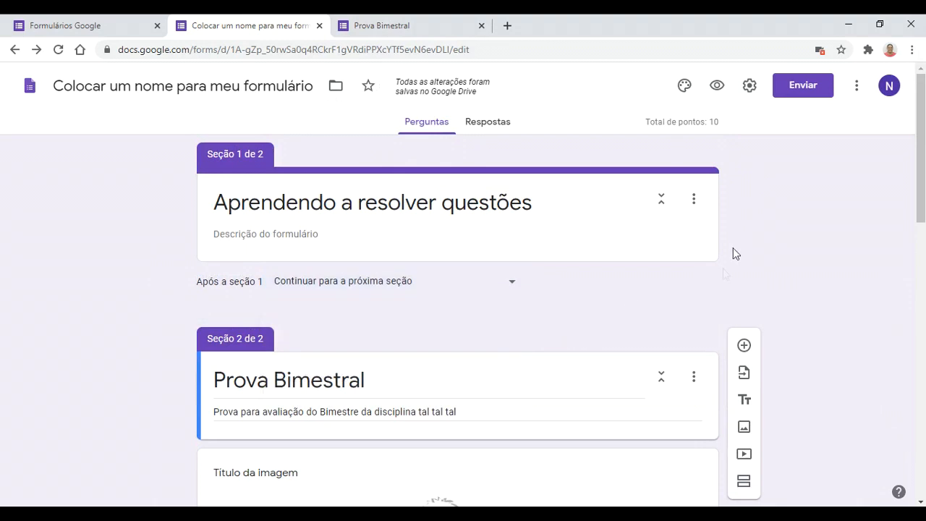
click(692, 198)
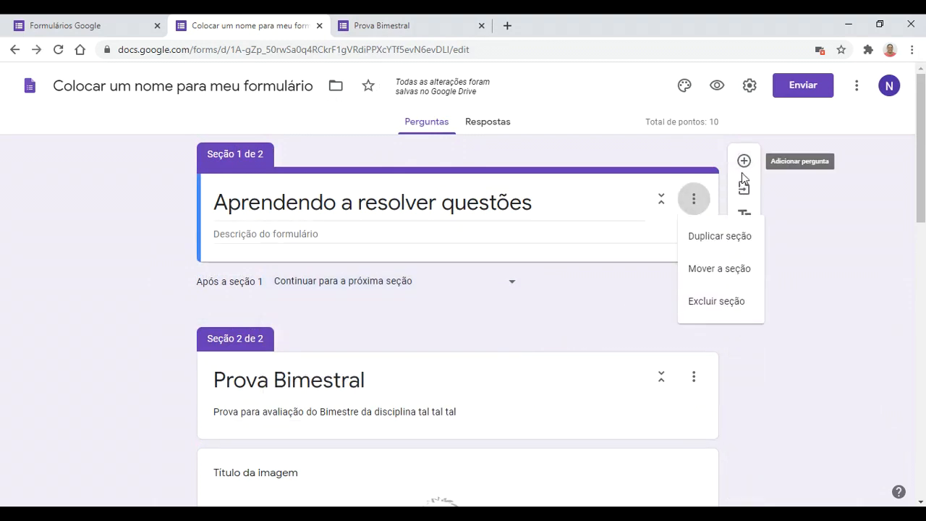
click(742, 174)
click(744, 161)
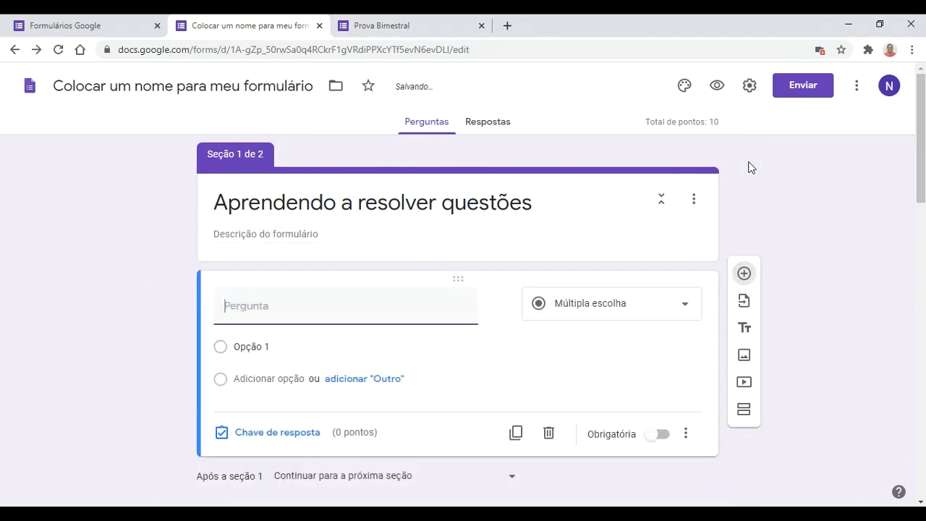
scroll(627, 424, down, 5)
scroll(470, 480, down, 3)
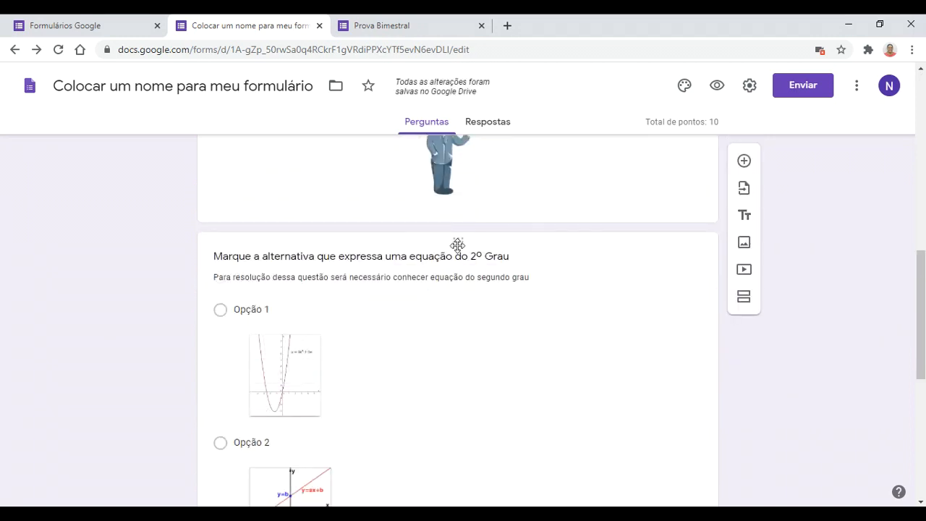
scroll(450, 253, up, 3)
Step: Move the cartoon image up into section 1 and delete the empty question
drag(448, 311, 424, 174)
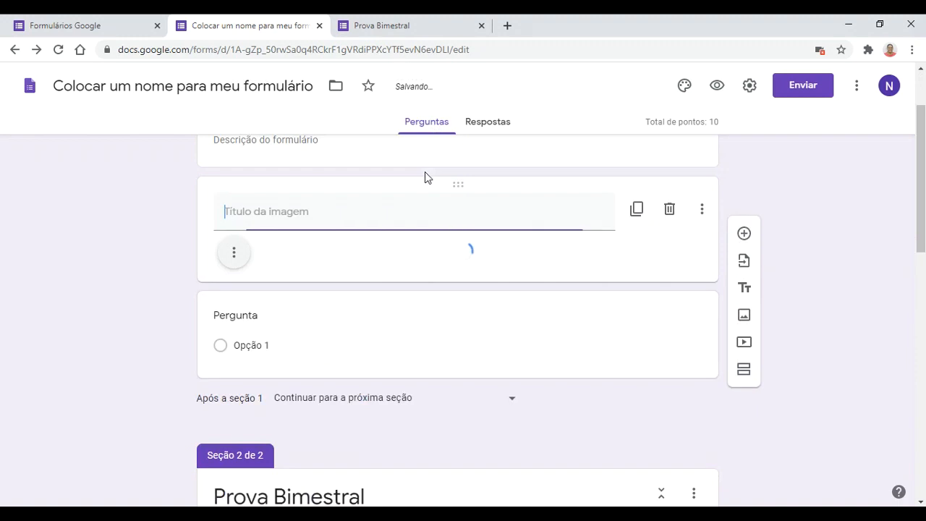
scroll(490, 349, down, 1)
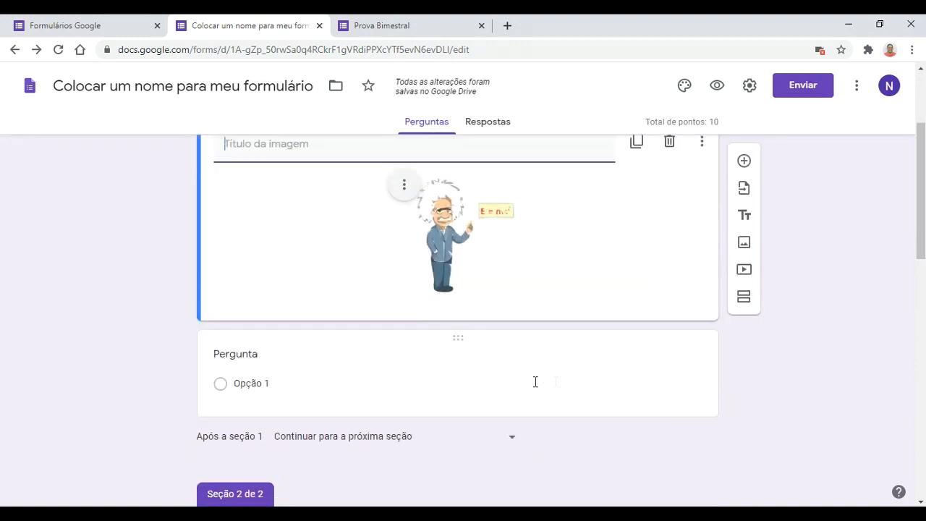
scroll(504, 395, down, 3)
scroll(661, 316, up, 1)
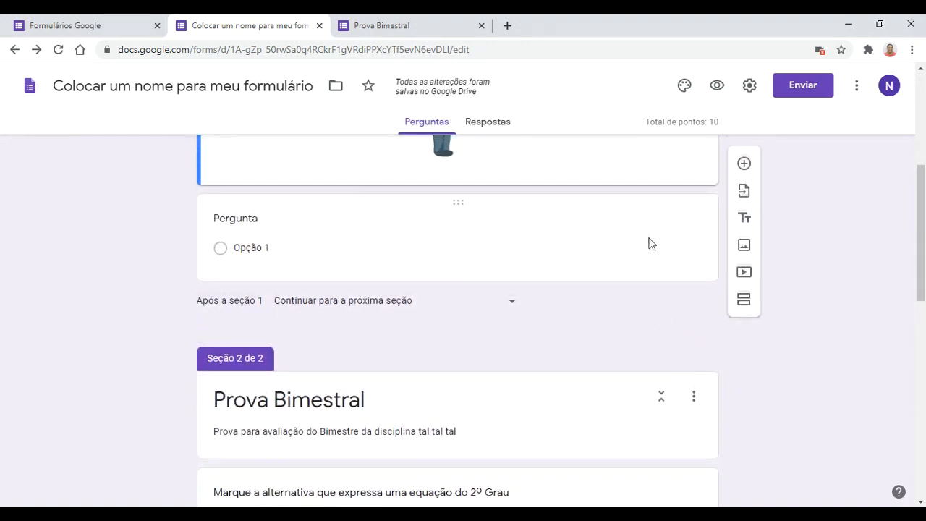
click(657, 210)
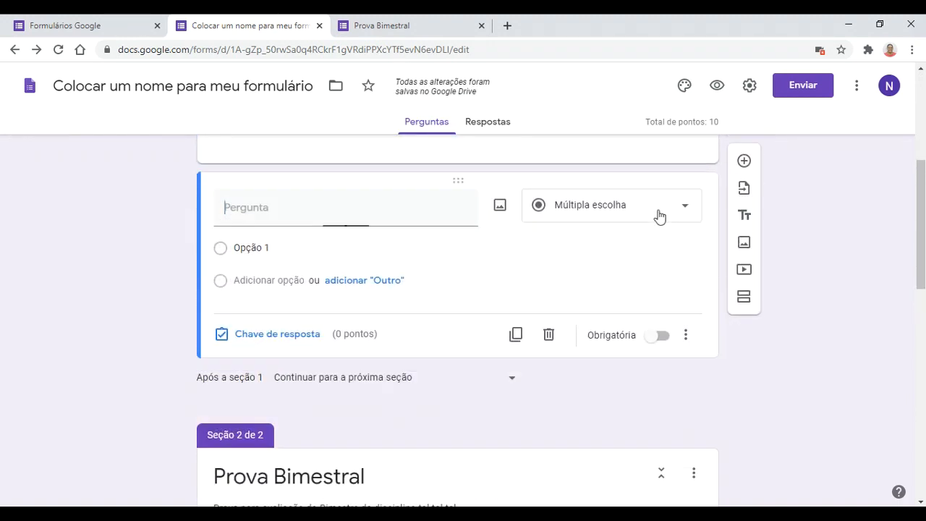
click(550, 336)
scroll(553, 340, down, 7)
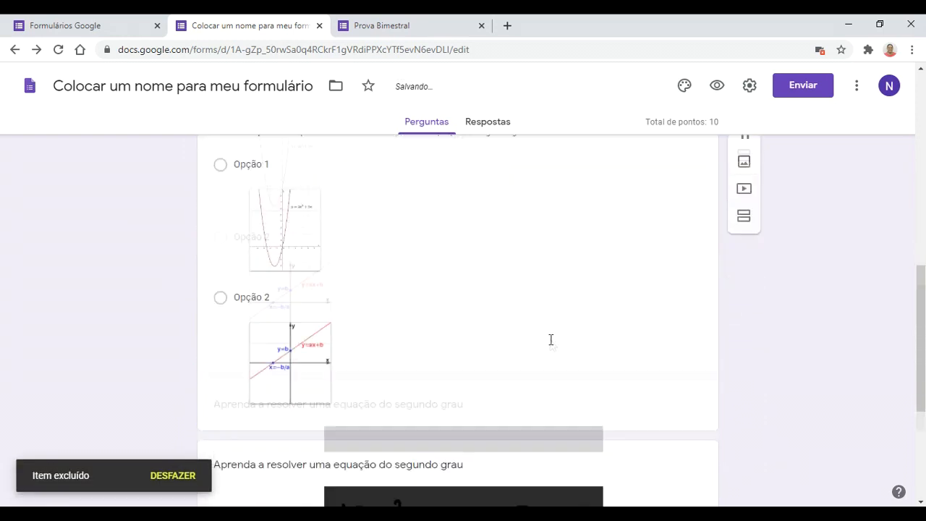
scroll(546, 322, up, 1)
Step: Drag the equation video into section 1 and reload the live Prova Bimestral form
drag(500, 263, 467, 330)
scroll(466, 347, down, 3)
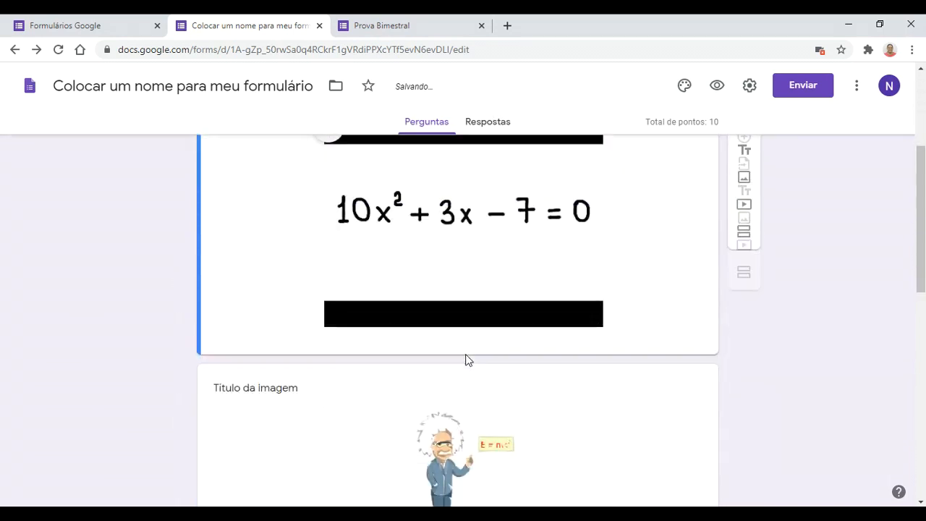
drag(458, 348, 412, 301)
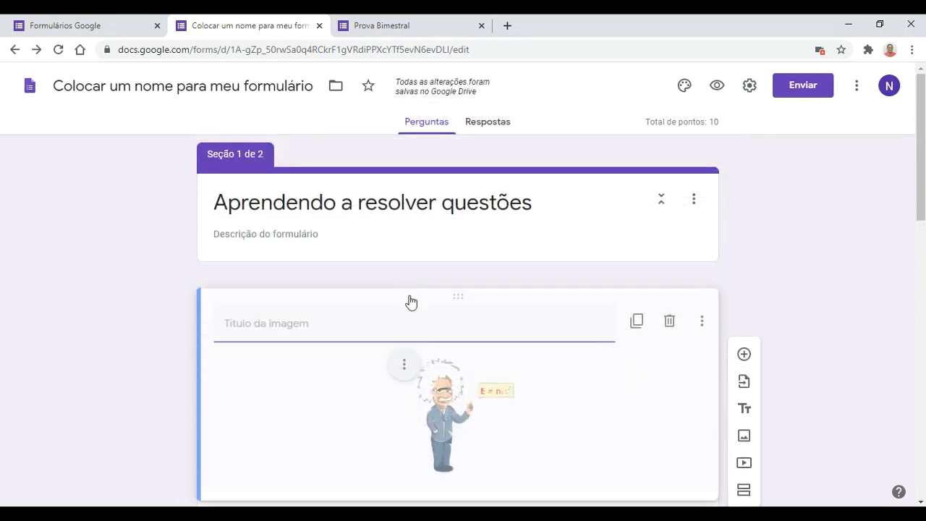
scroll(576, 378, down, 5)
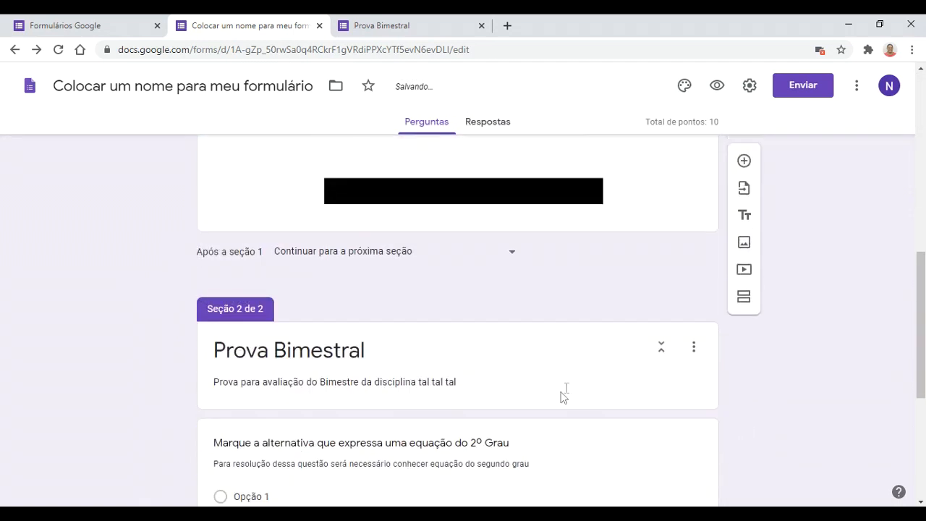
click(519, 248)
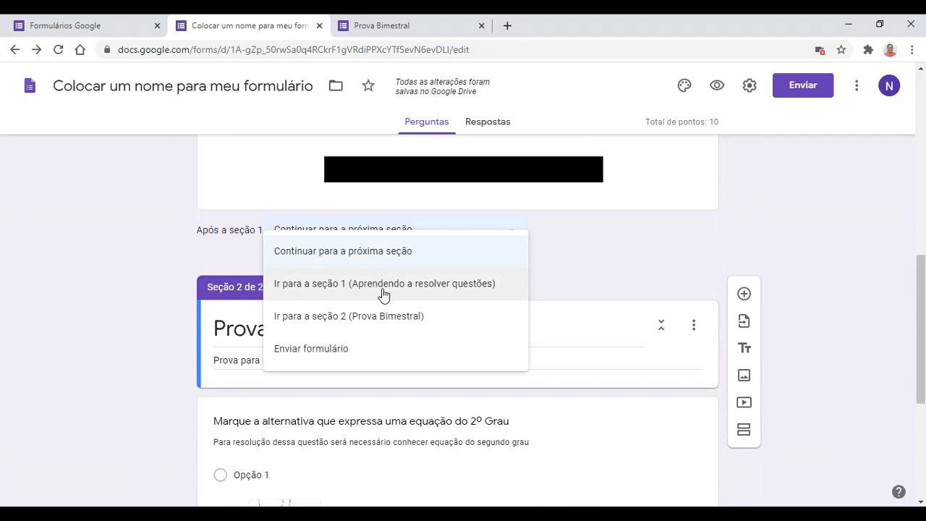
click(566, 276)
scroll(550, 378, down, 4)
scroll(547, 384, up, 4)
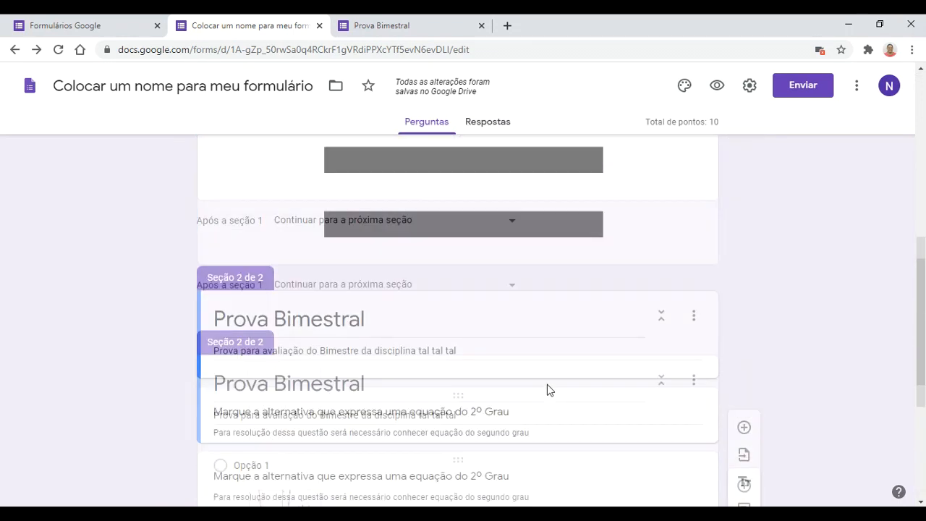
click(385, 26)
click(58, 50)
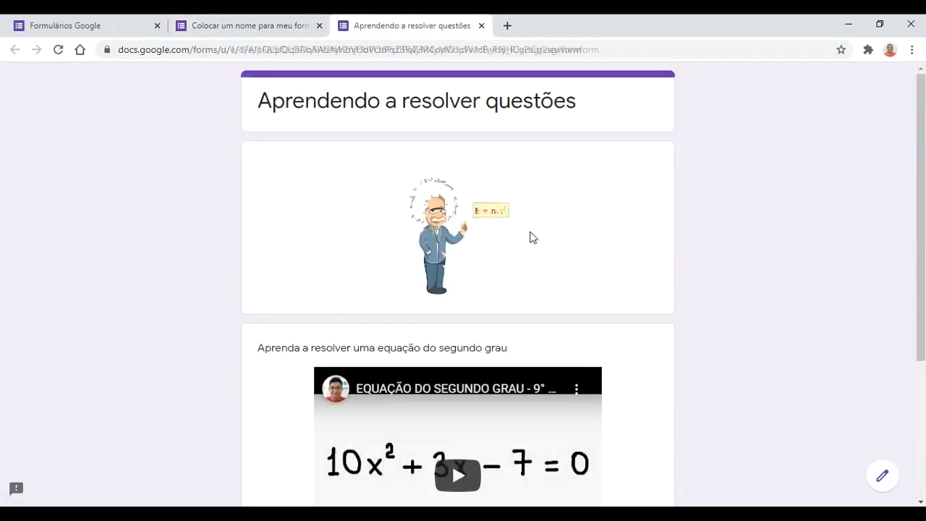
Step: Advance the preview to the Prova Bimestral page showing the second-degree question
scroll(499, 362, down, 3)
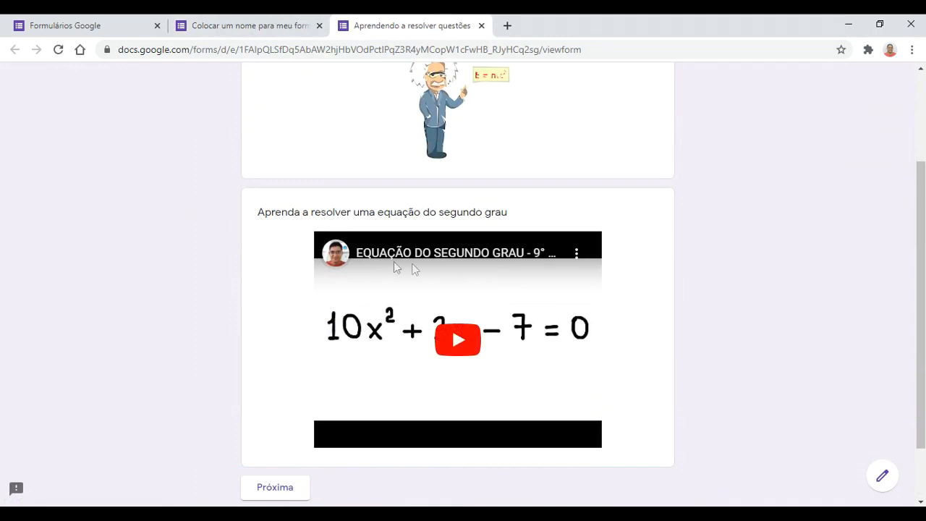
click(289, 416)
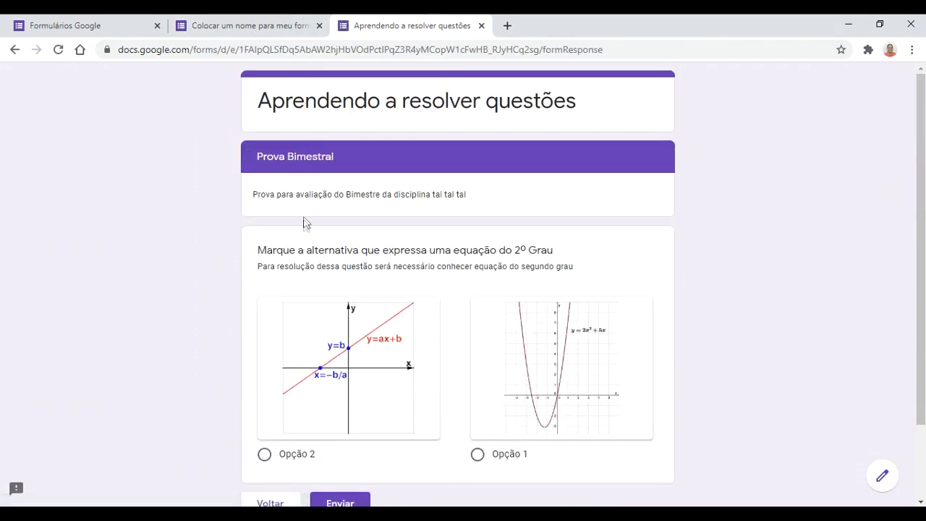
scroll(391, 339, down, 2)
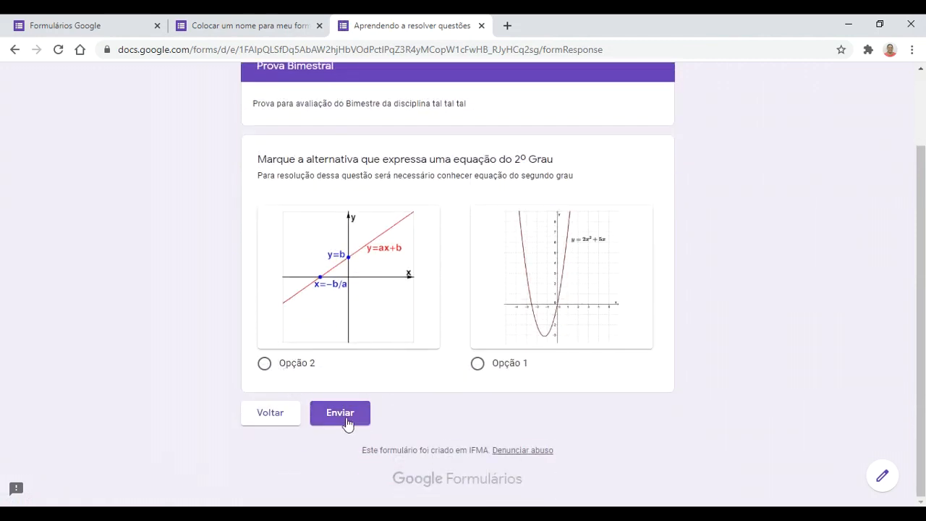
Step: Enable 'Mostrar barra de progresso' in the Apresentação settings and save
click(225, 25)
scroll(429, 376, down, 5)
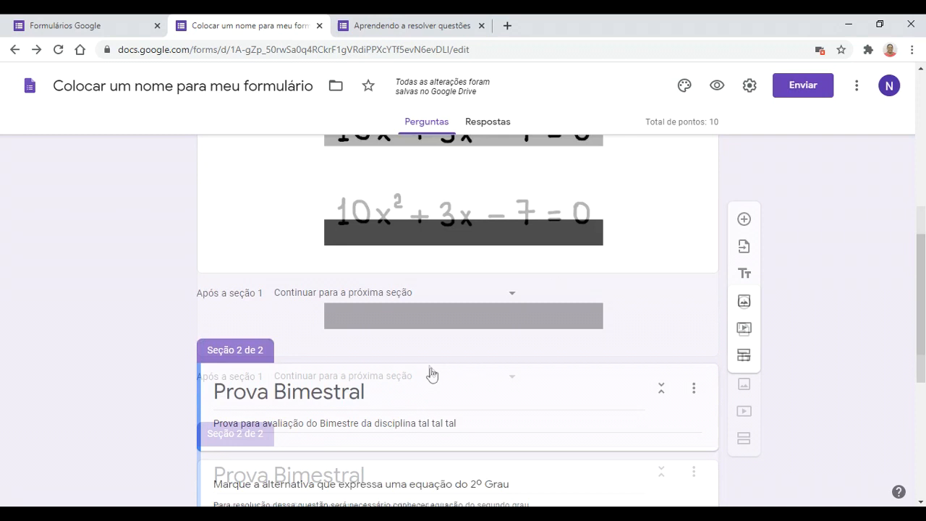
scroll(429, 384, up, 5)
scroll(430, 384, down, 6)
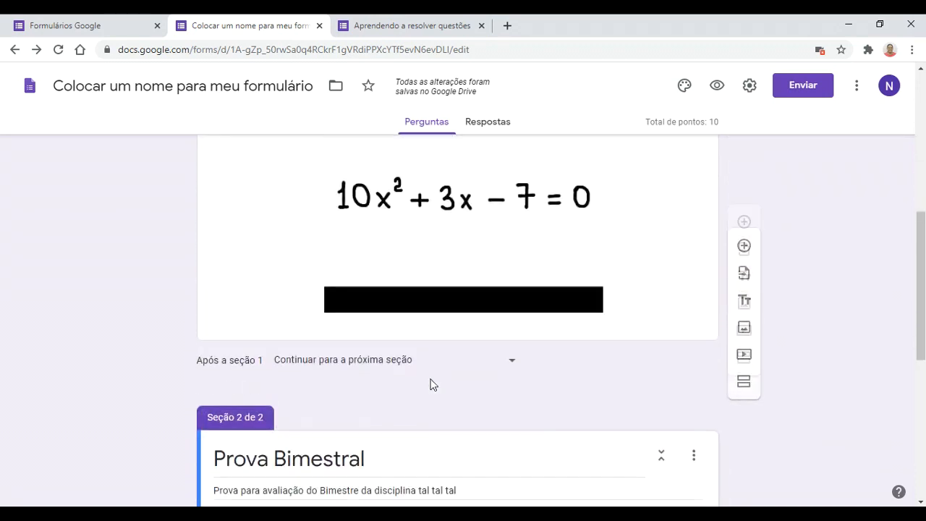
scroll(430, 384, up, 10)
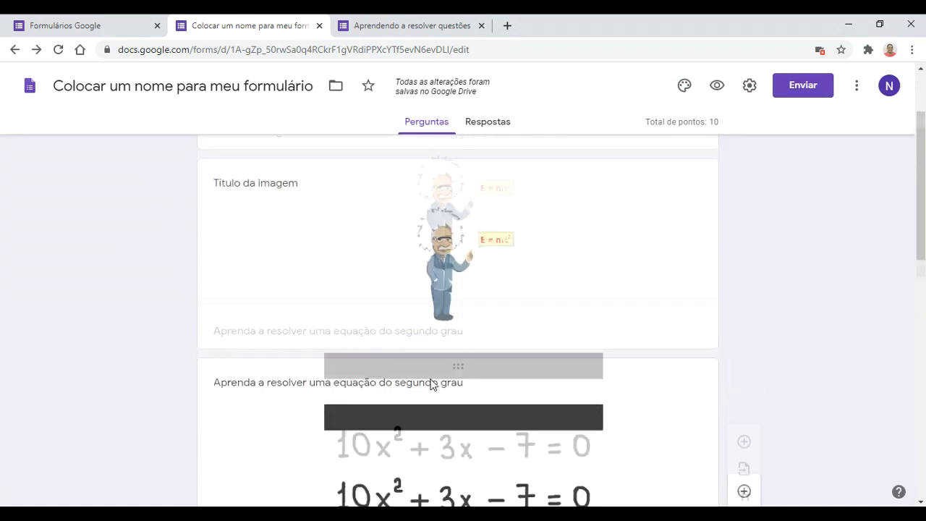
click(749, 86)
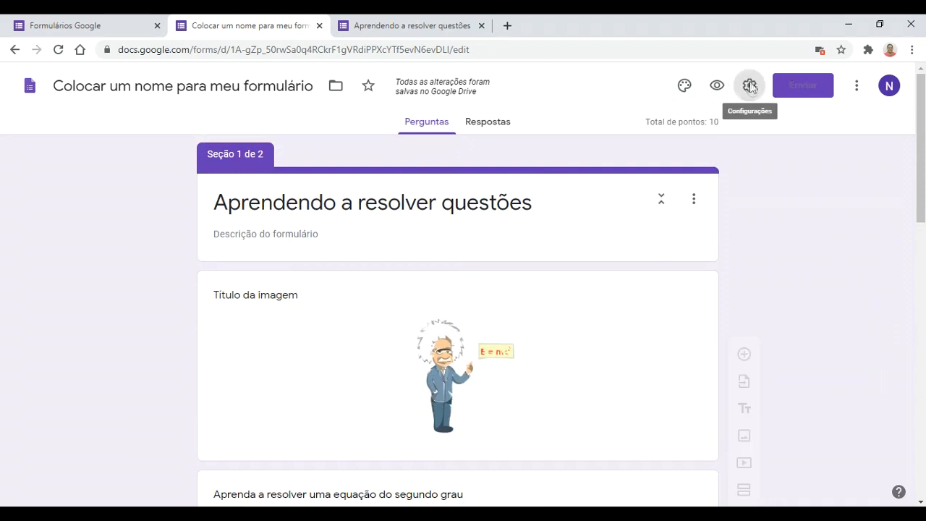
scroll(403, 306, down, 1)
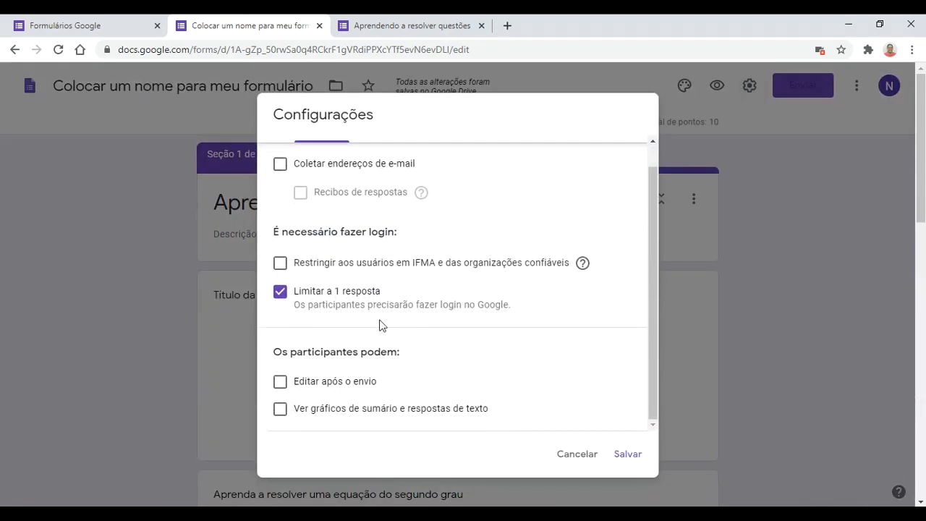
scroll(434, 166, up, 1)
click(456, 155)
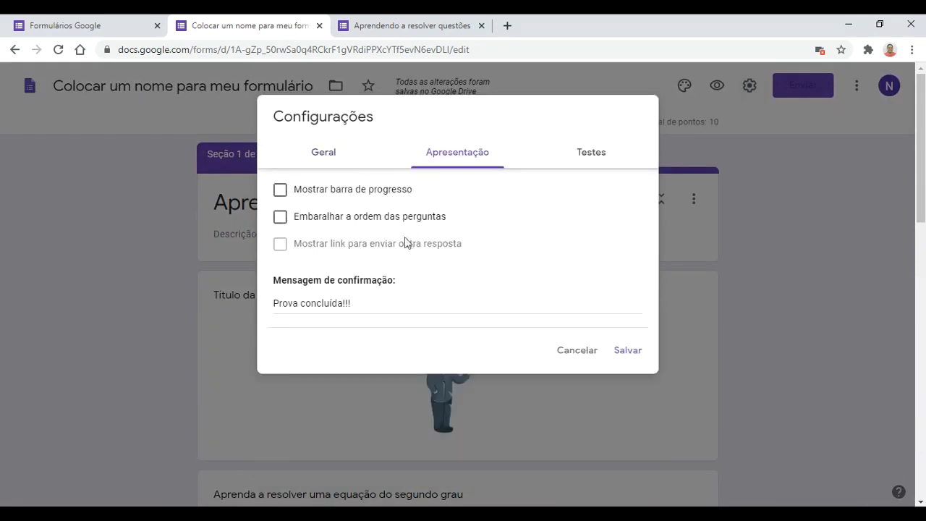
click(328, 195)
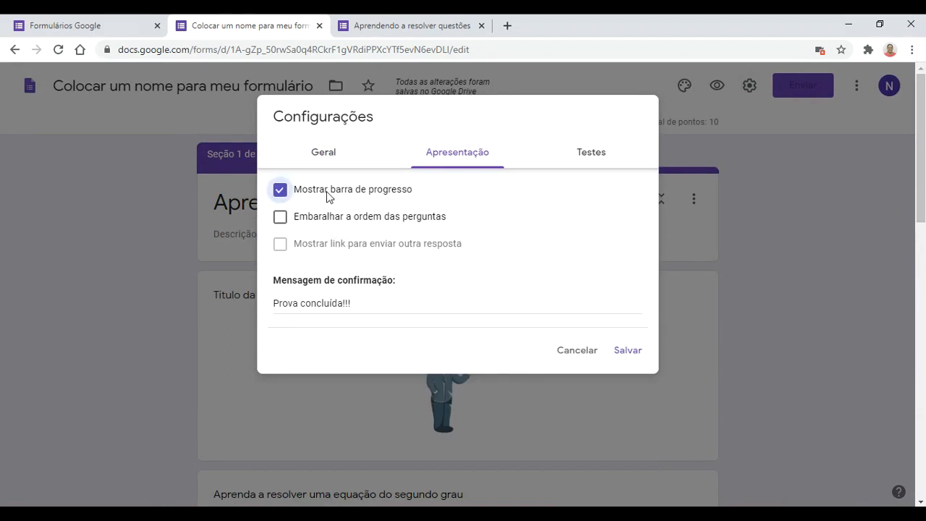
click(634, 355)
Step: Reload the preview and advance to Página 2 de 2 to confirm the progress bar
click(418, 21)
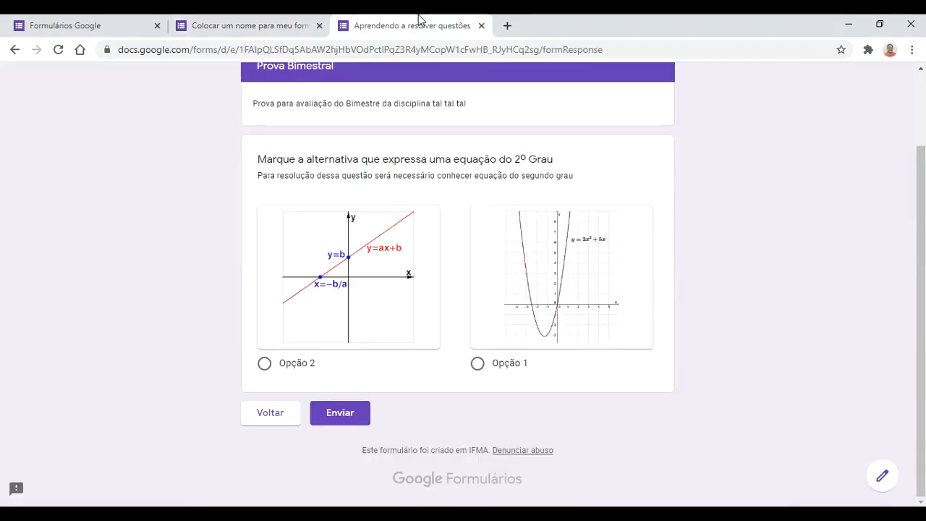
click(57, 49)
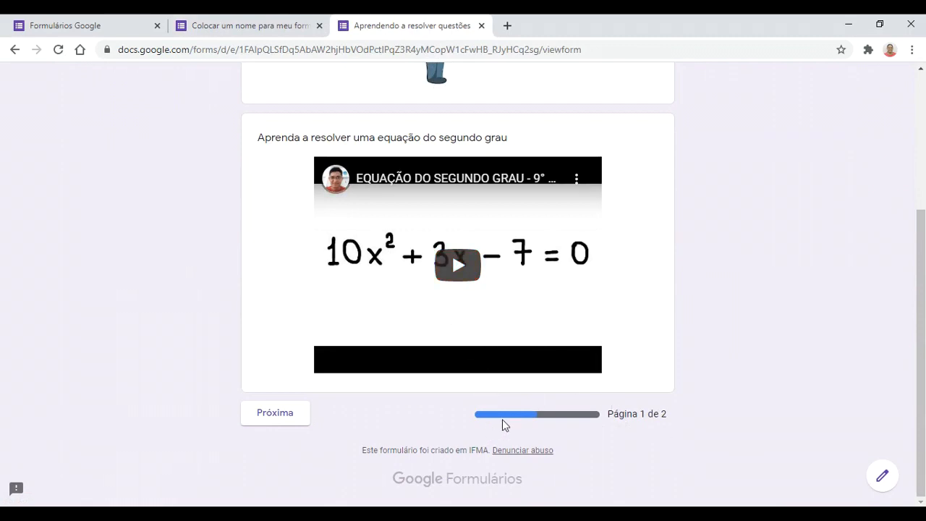
click(294, 413)
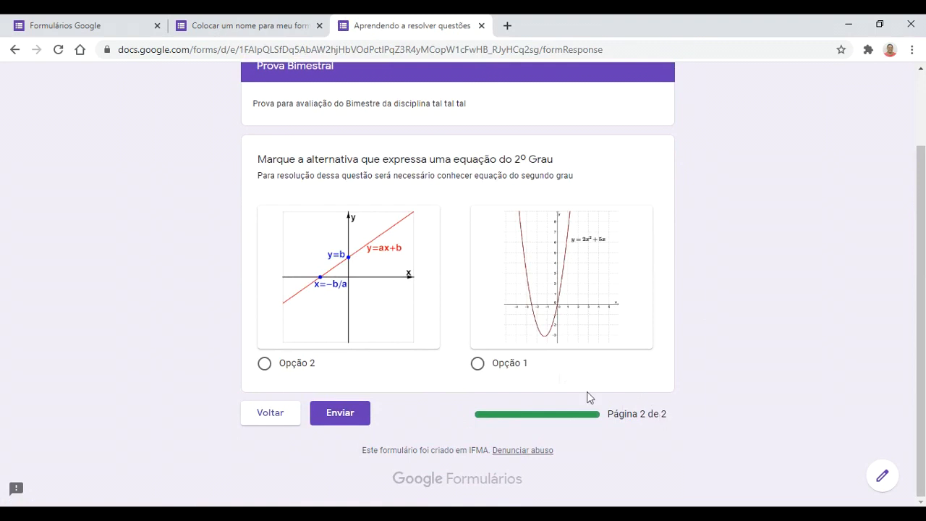
scroll(586, 391, up, 1)
Step: Return to the editor and scroll to section 2's second-degree question
click(279, 22)
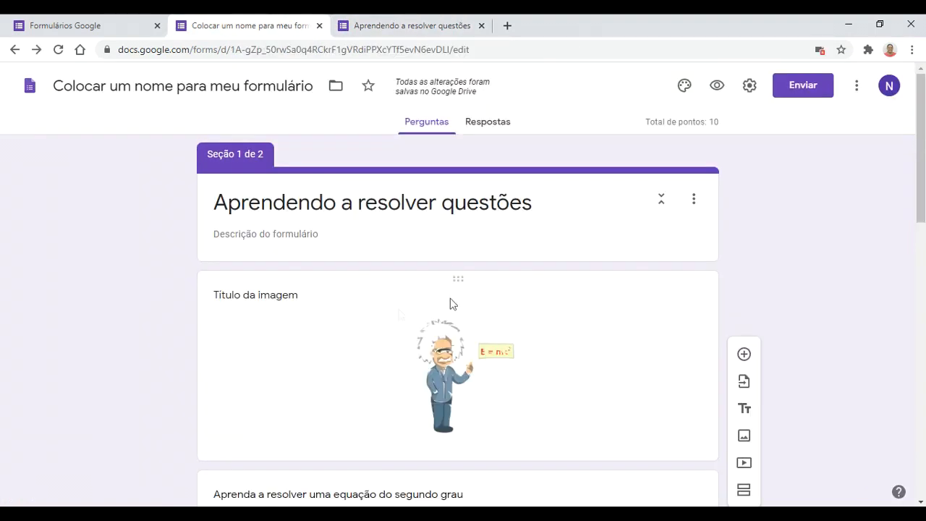
scroll(495, 355, down, 9)
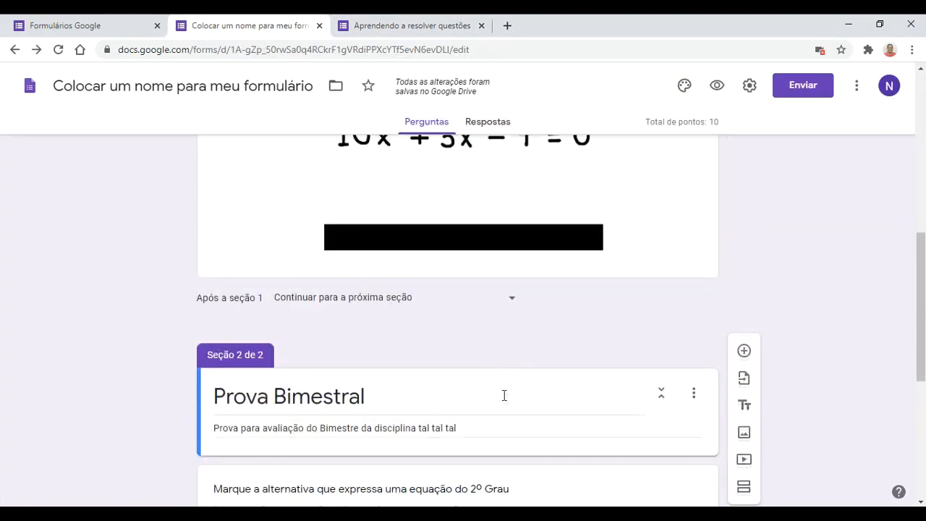
scroll(520, 412, down, 2)
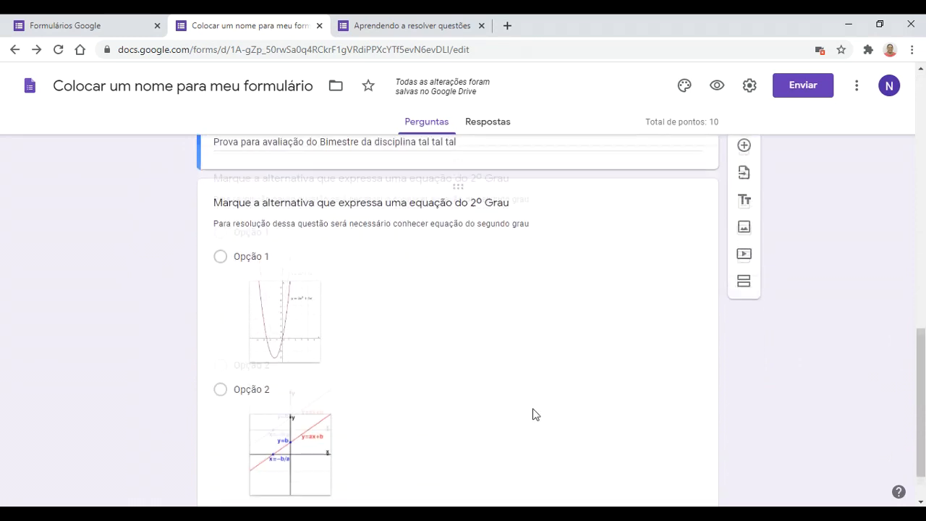
scroll(535, 414, up, 1)
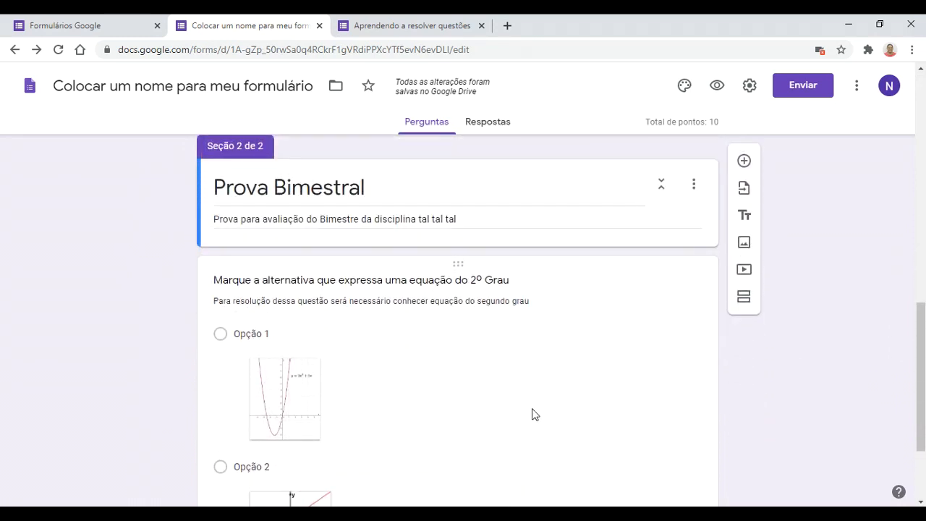
scroll(530, 407, up, 2)
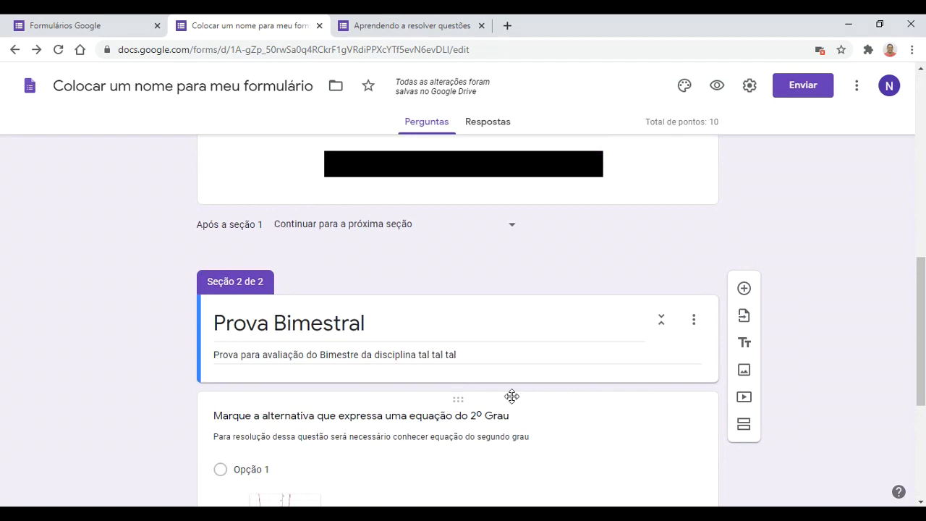
scroll(520, 394, down, 4)
scroll(519, 396, up, 2)
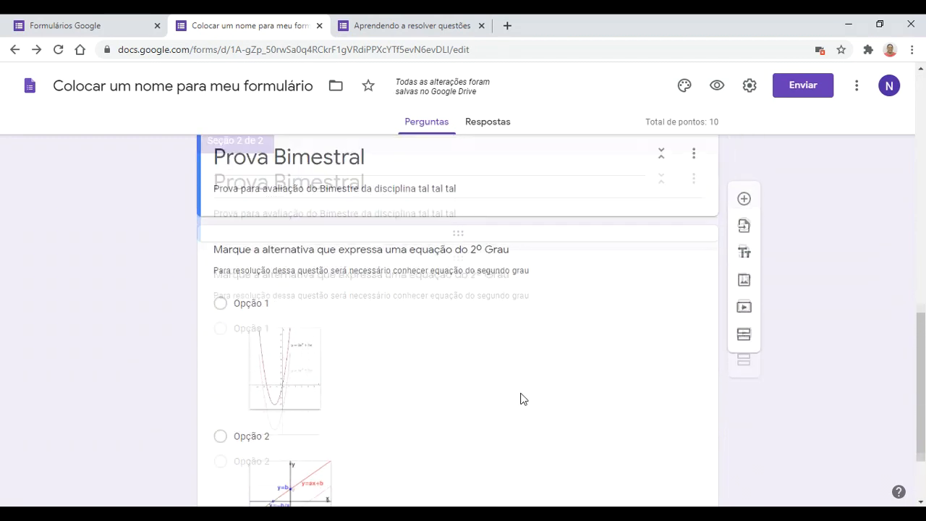
scroll(521, 397, down, 1)
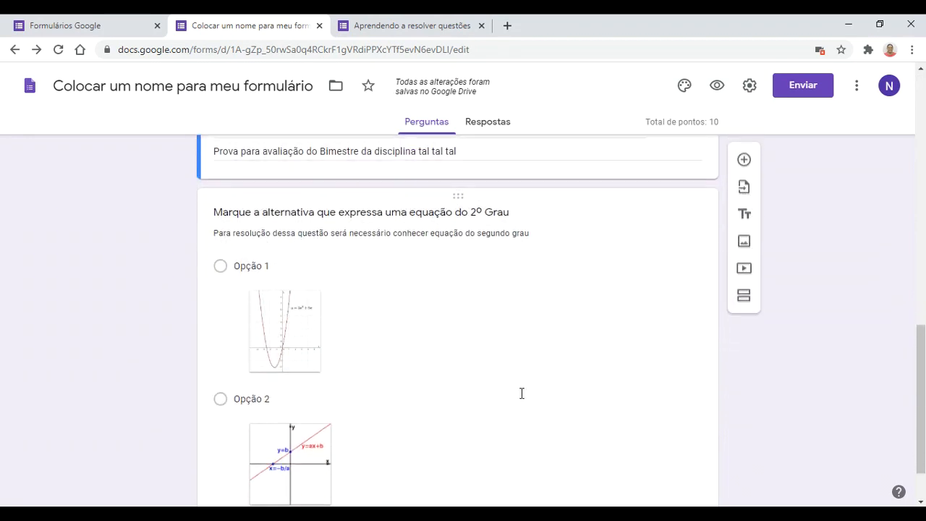
scroll(521, 394, down, 1)
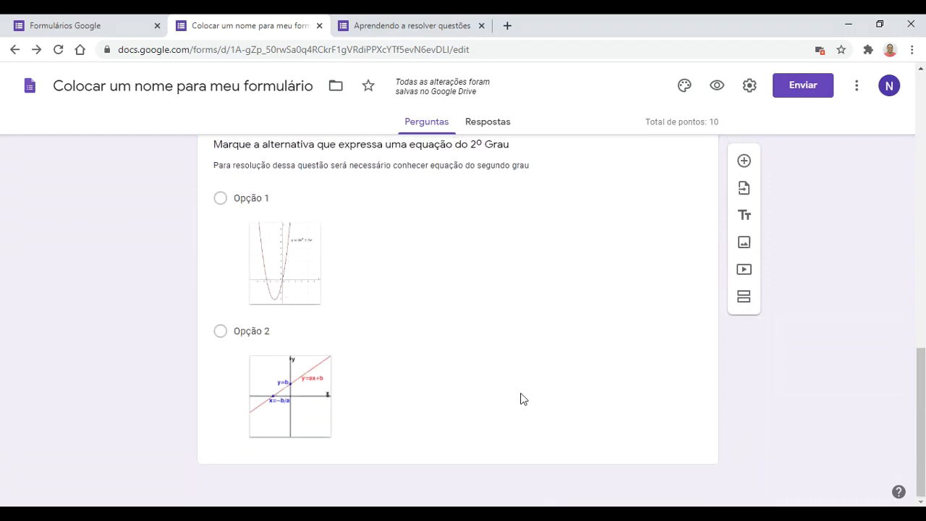
Step: Add a question 'Uma equação do segundo grau possui quantas raízes?', correcting the spelling of raízes
click(744, 163)
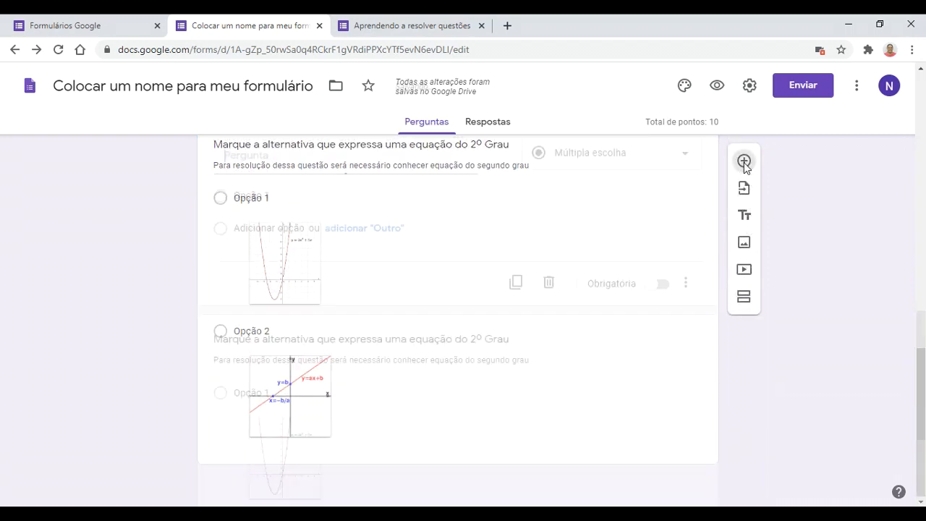
scroll(614, 263, up, 2)
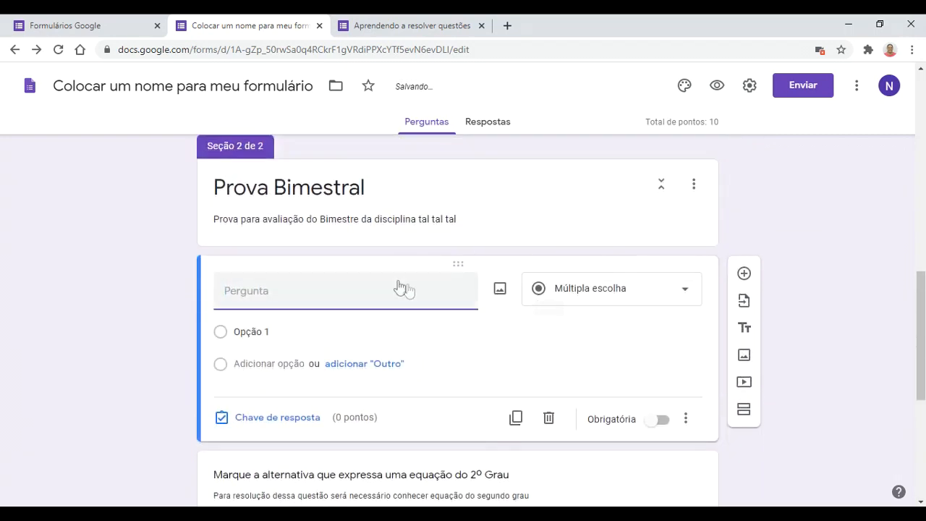
text(Uma equação do segundo)
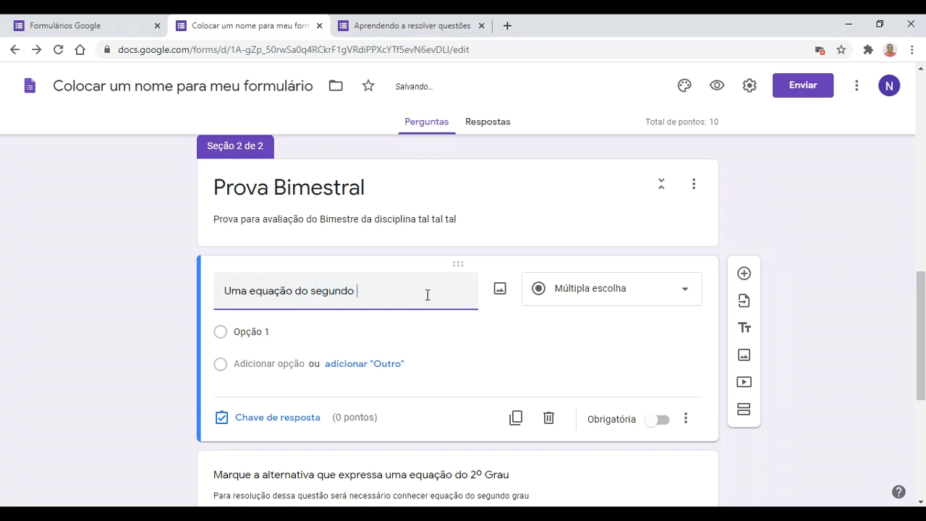
text(grau)
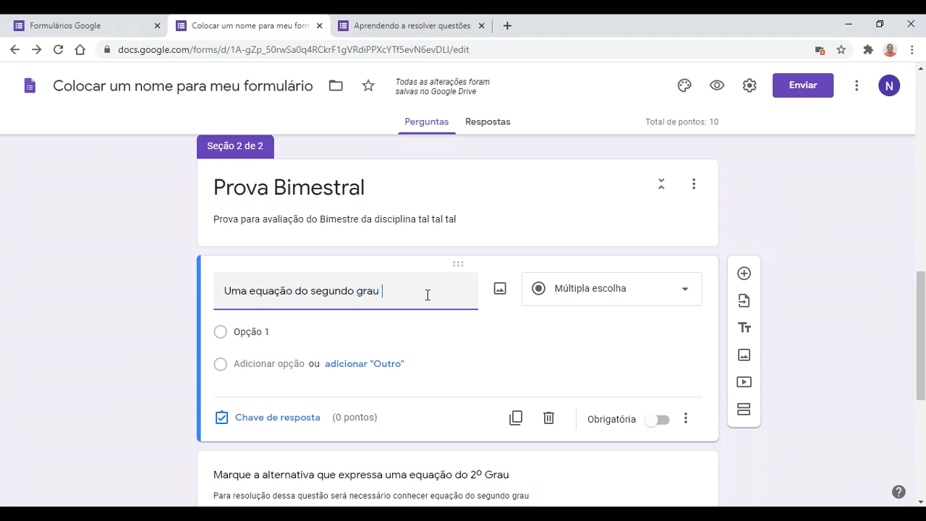
text( possue)
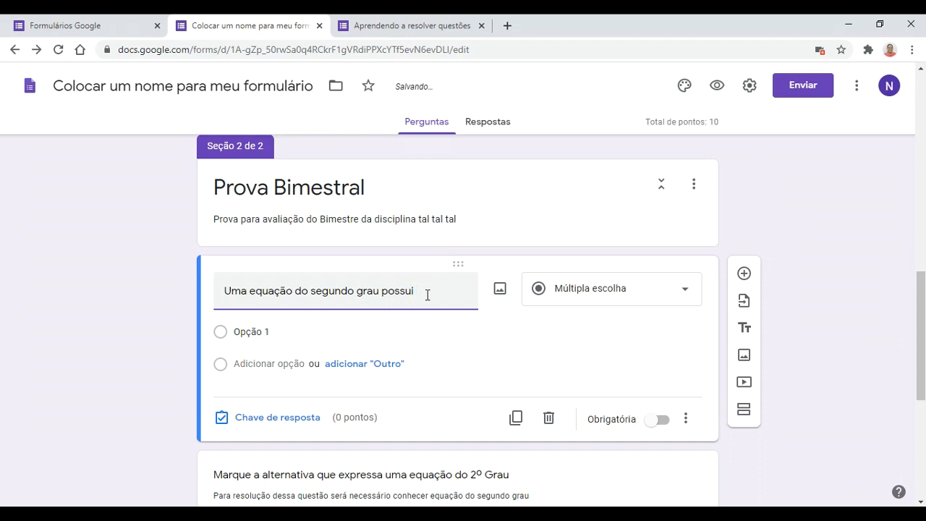
text( quan)
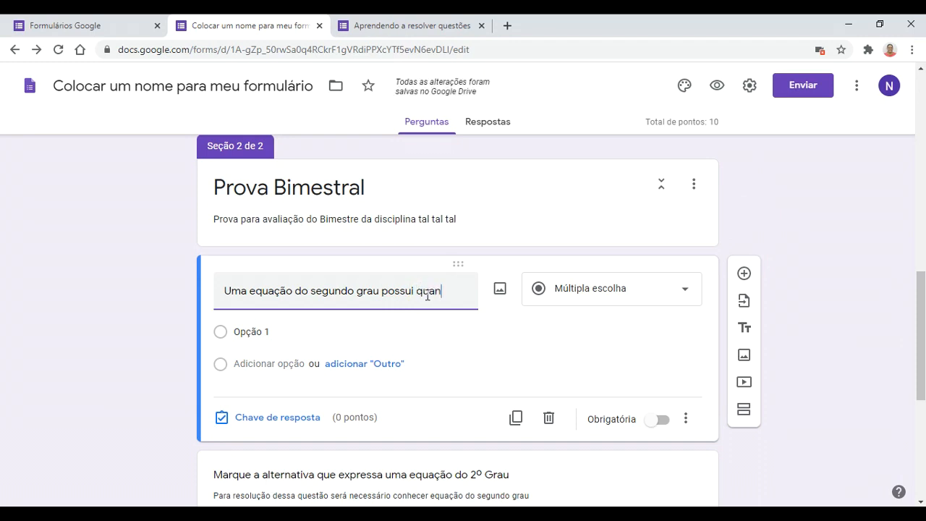
text(tas r)
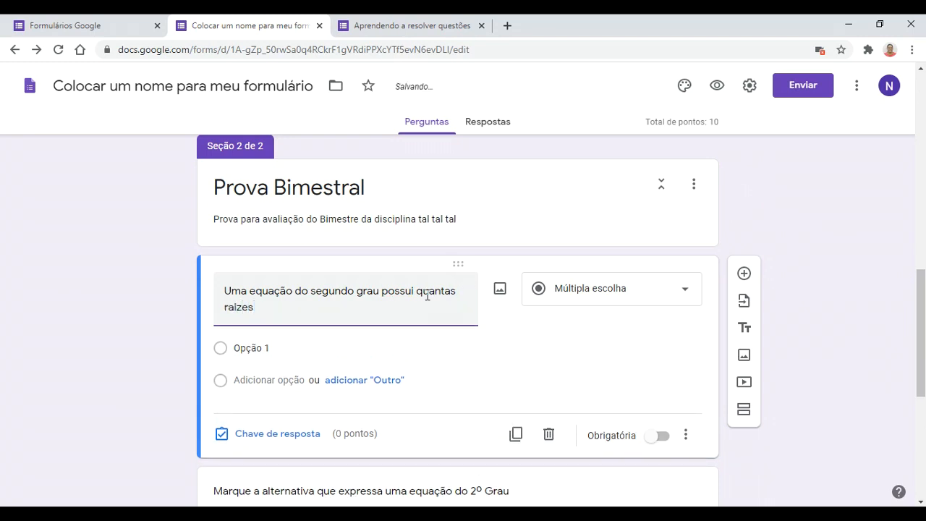
right_click(246, 306)
click(268, 316)
Step: Make it a Lista suspensa question with choices Nenhuma, Uma and Duas
click(584, 298)
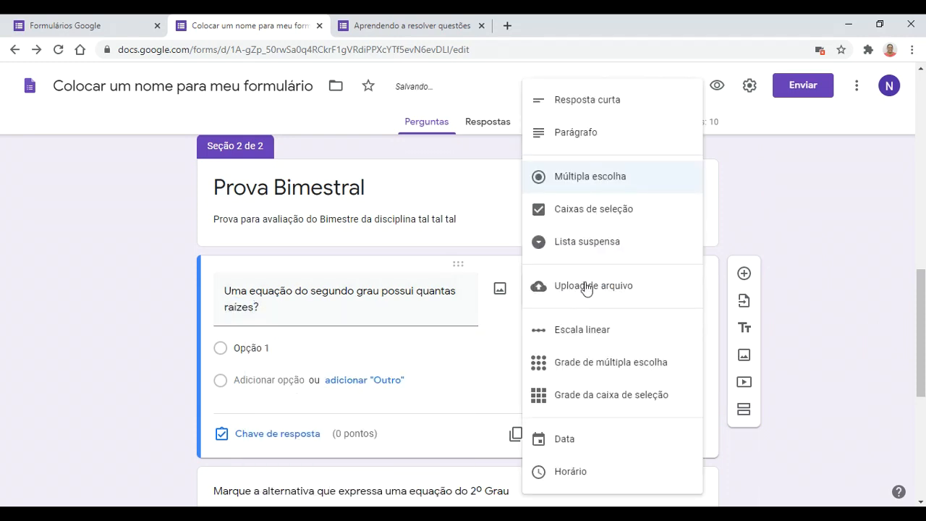
click(595, 245)
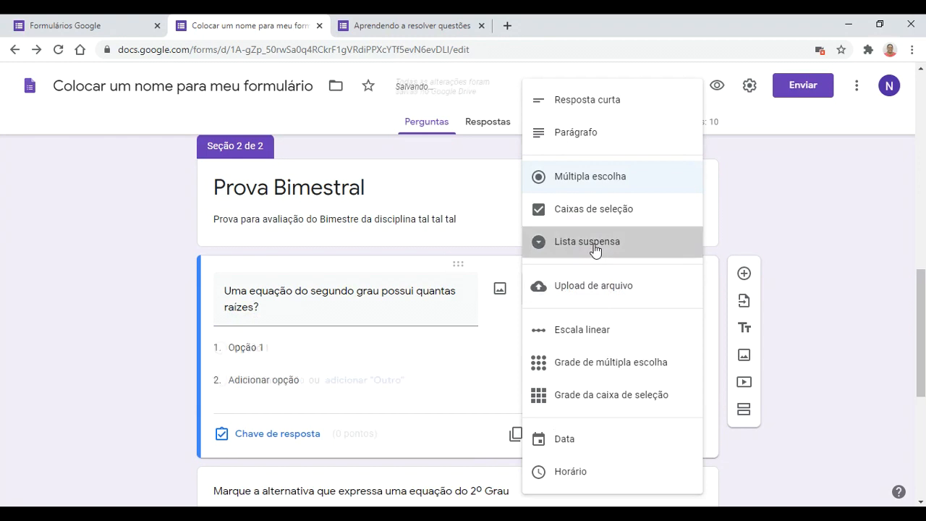
click(290, 348)
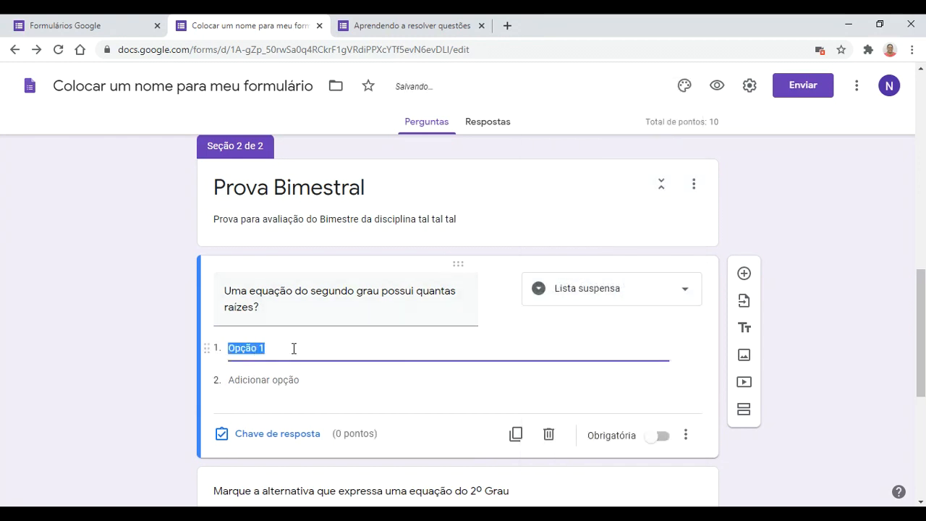
text(Nenhuma)
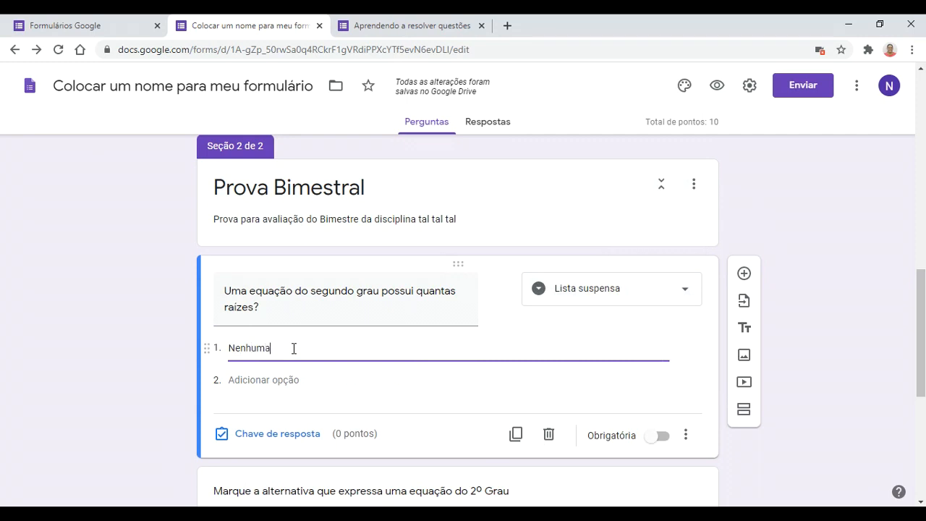
click(263, 378)
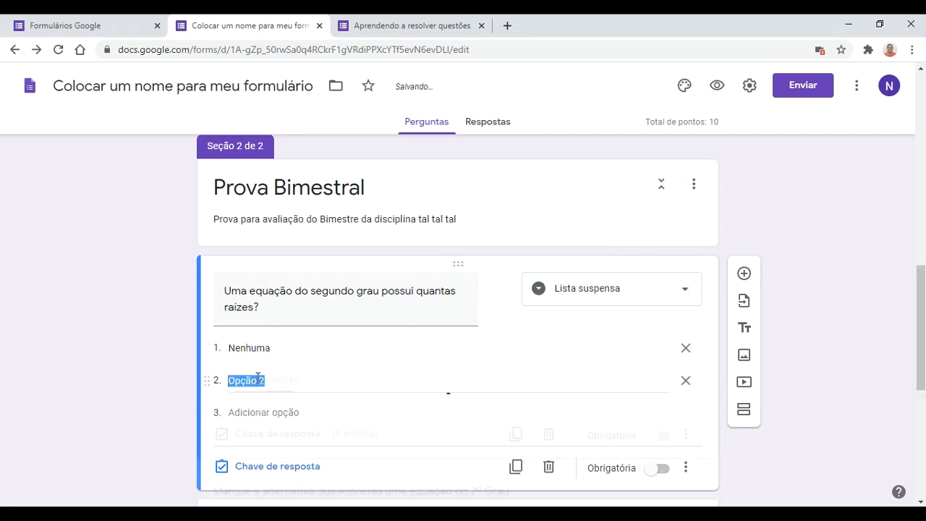
text(Uma)
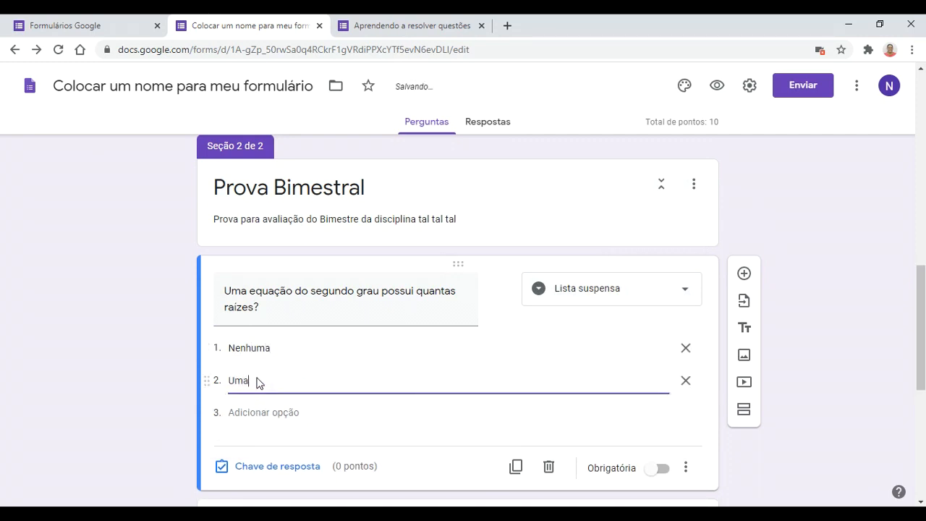
click(262, 414)
text(Duas)
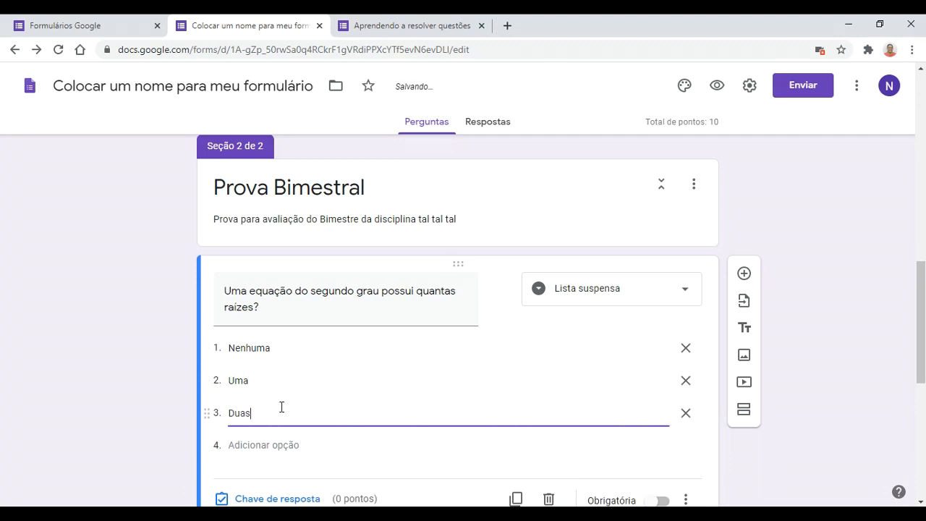
scroll(281, 407, down, 1)
click(164, 387)
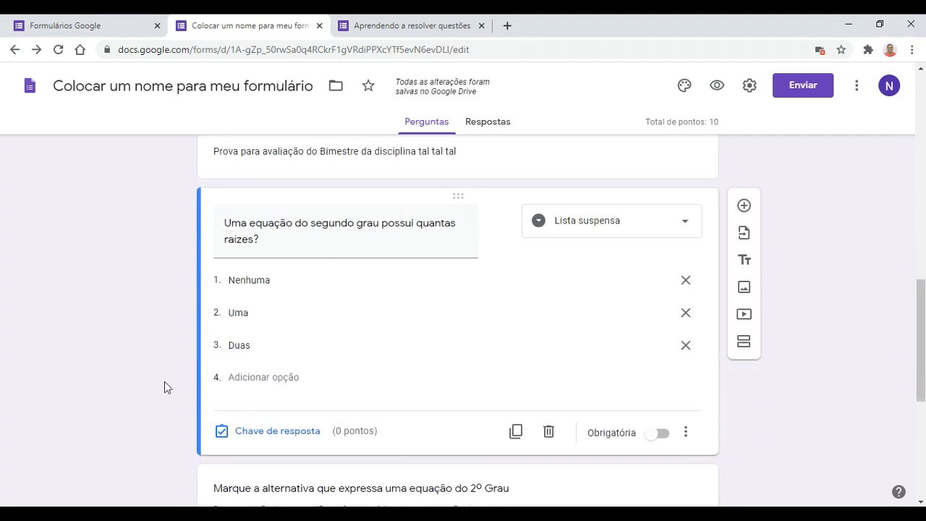
Step: Set Duas as the correct answer worth 20 points and reload the quiz preview
click(282, 434)
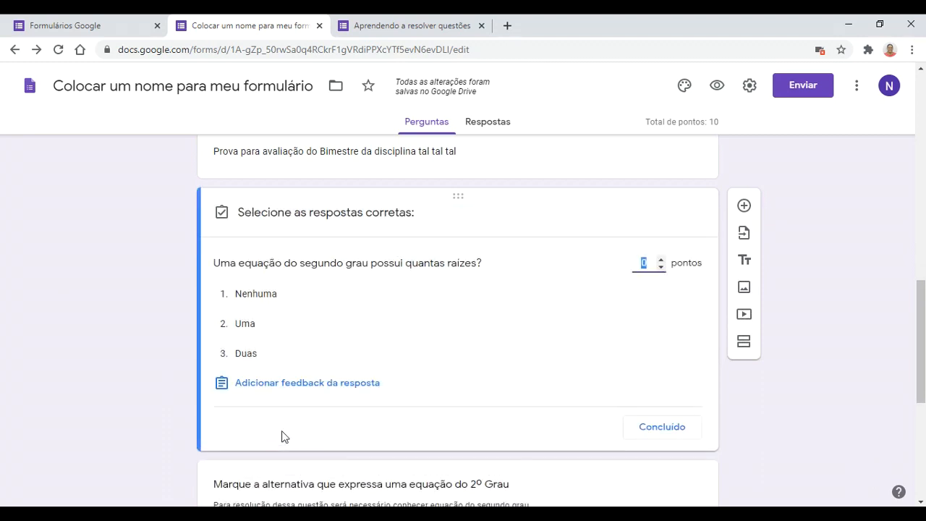
click(283, 354)
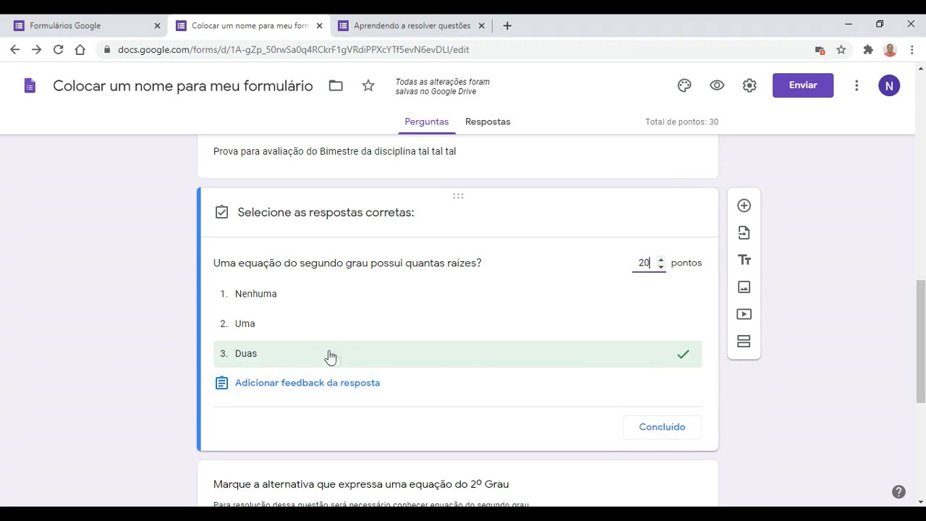
click(660, 433)
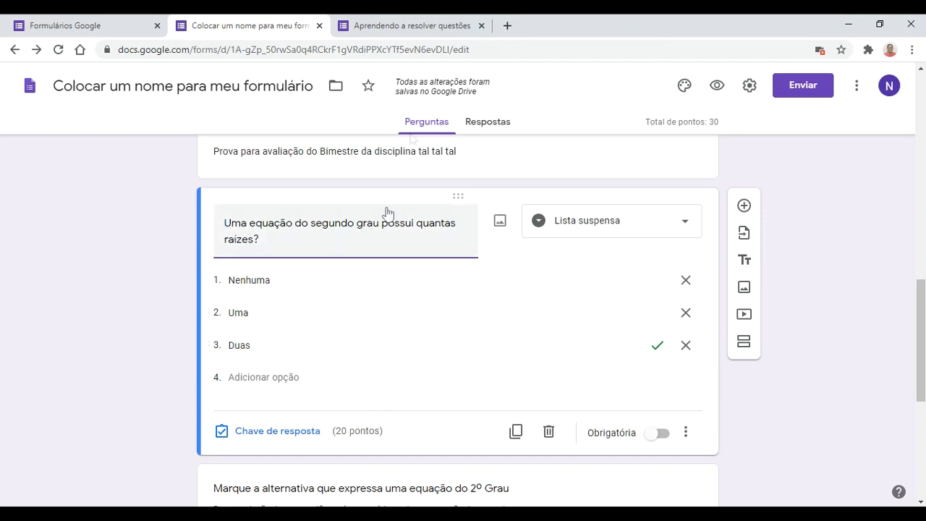
click(405, 26)
click(58, 50)
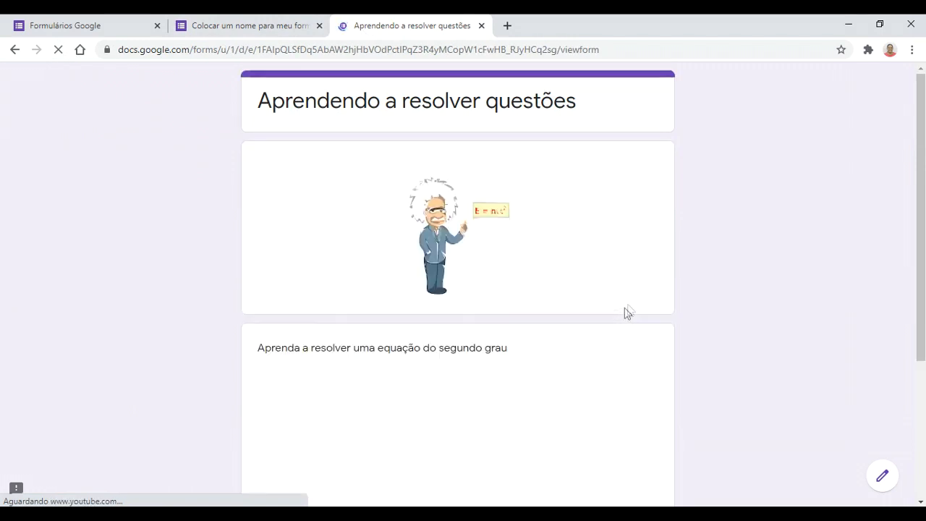
Step: Answer the preview's second page with Uma and the straight-line graph (Opção 2), then return to the editor
scroll(451, 293, down, 3)
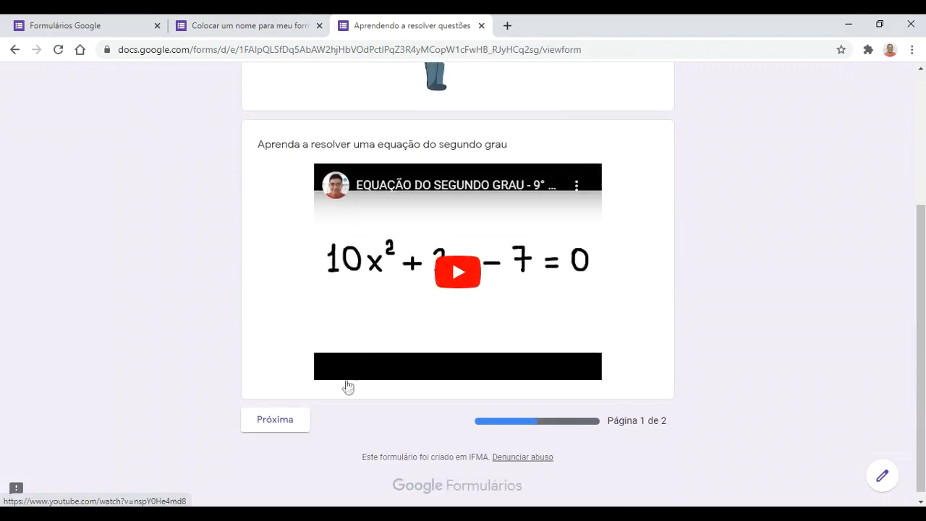
click(302, 416)
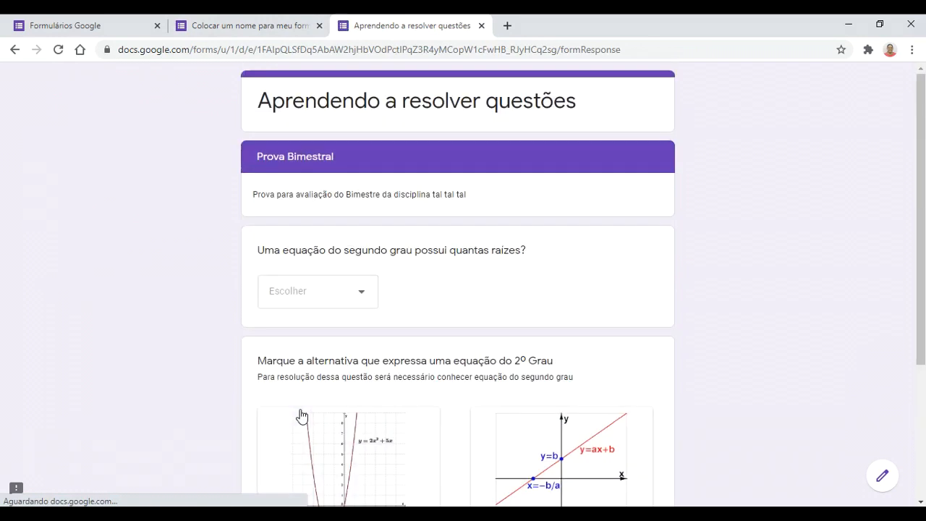
click(365, 299)
click(303, 373)
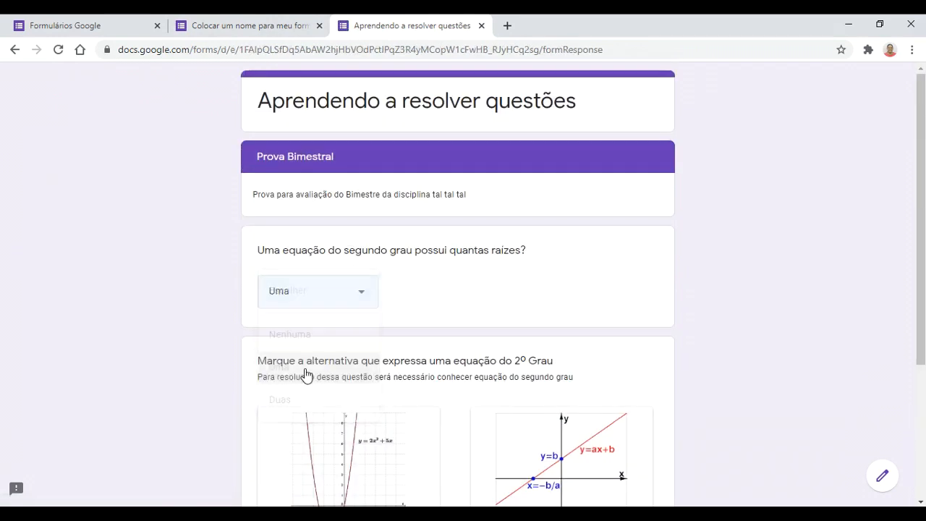
scroll(306, 374, down, 3)
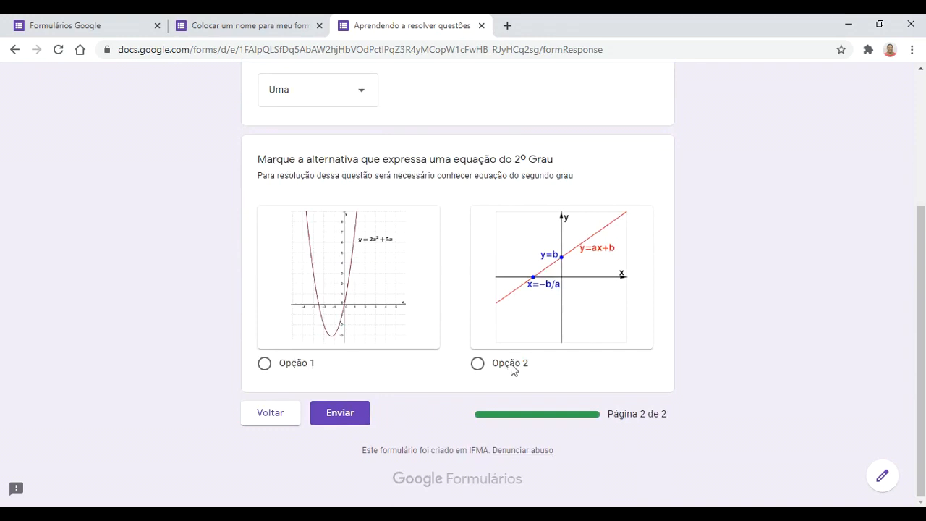
click(477, 363)
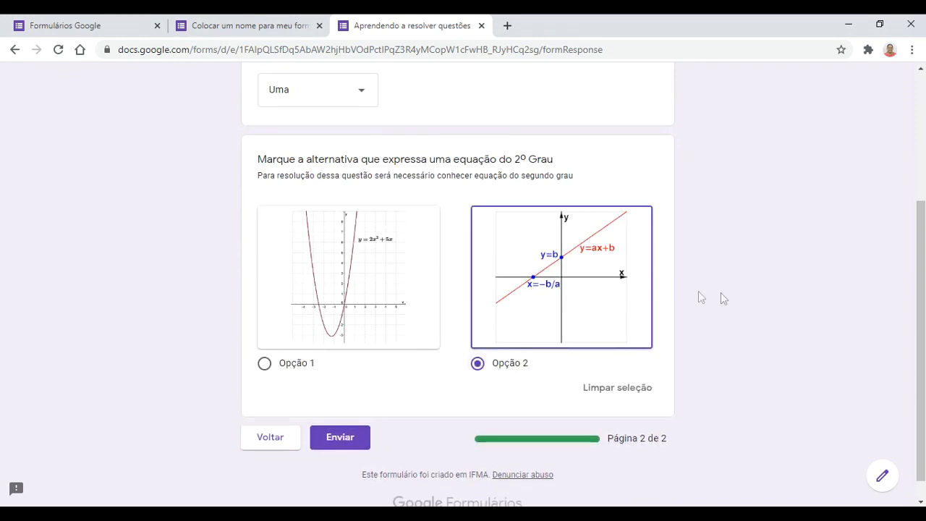
click(277, 22)
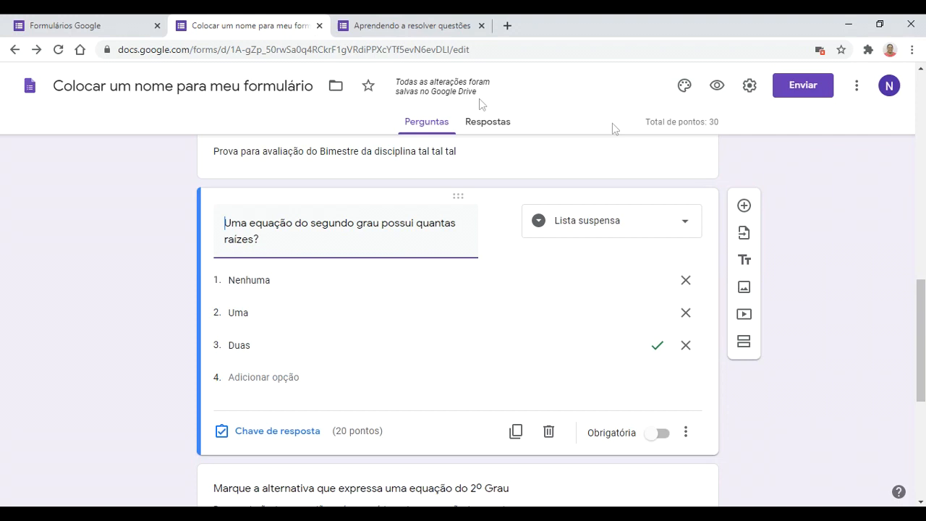
Step: Enable Perguntas erradas and Valores in the Testes settings, save, and go back to the preview
click(747, 89)
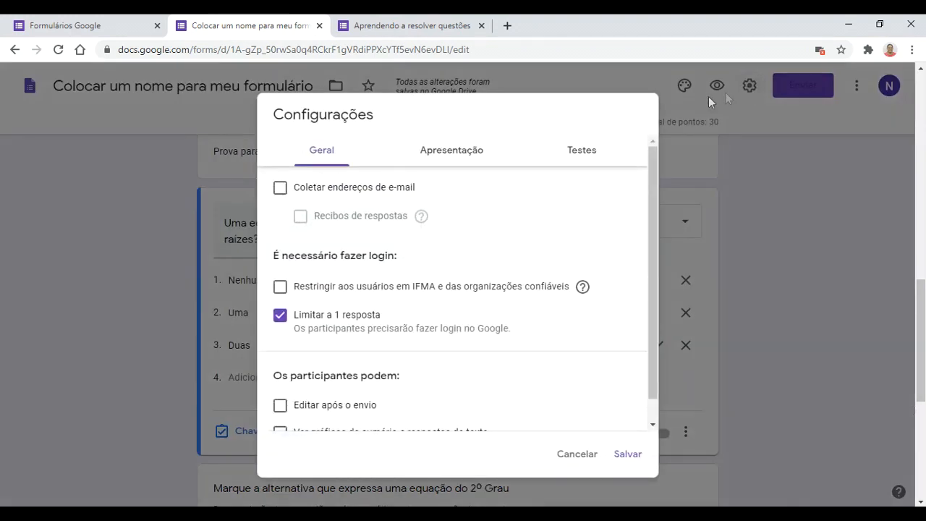
click(582, 155)
scroll(409, 326, down, 3)
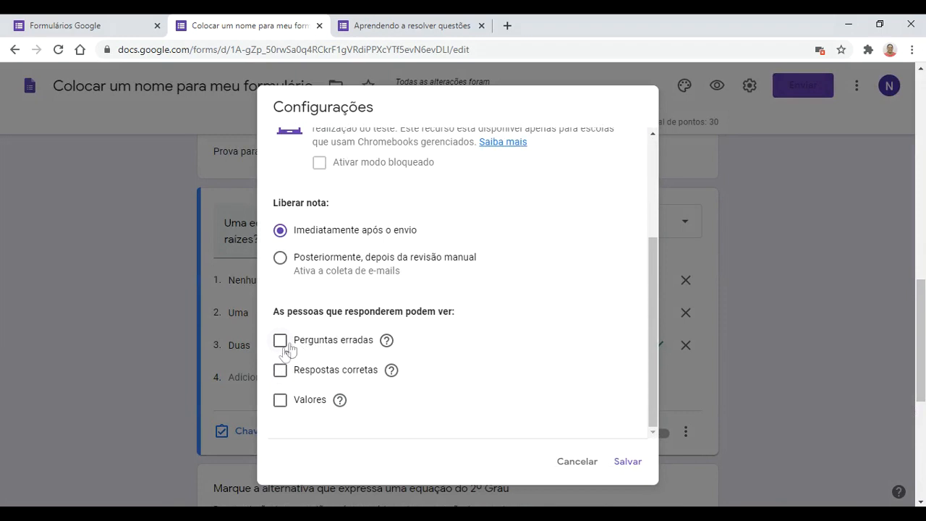
mouse_move(387, 344)
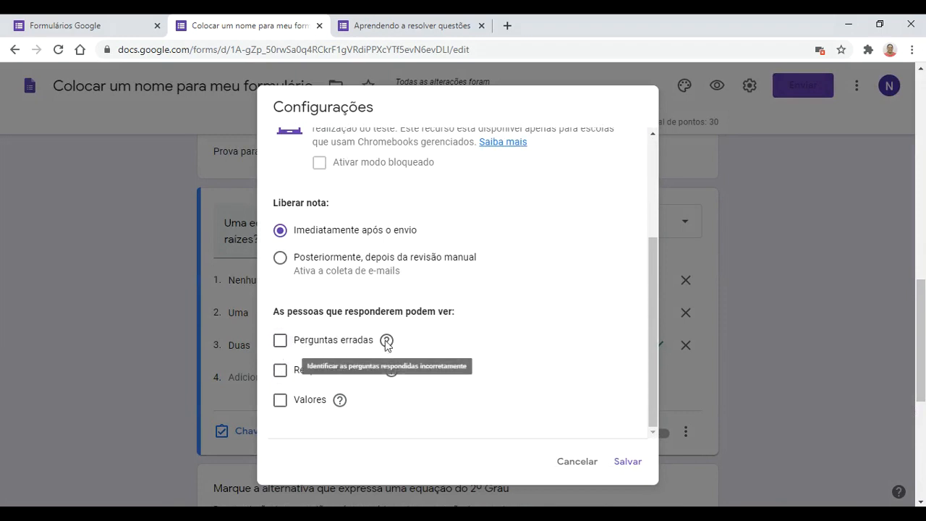
click(280, 339)
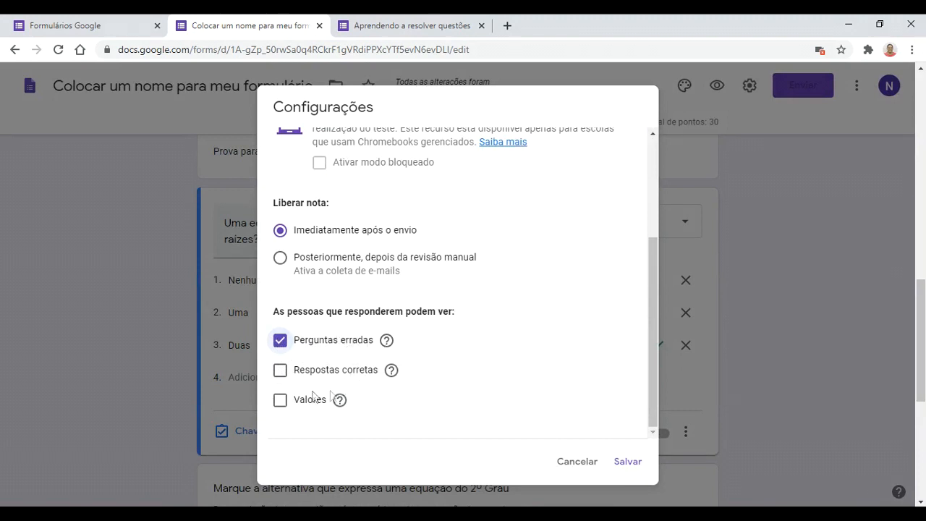
click(286, 405)
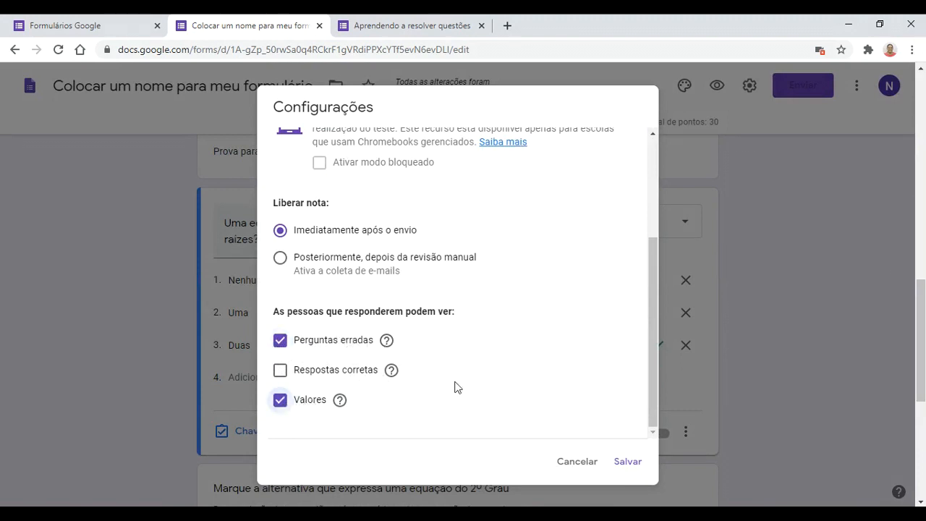
drag(428, 240, 310, 241)
click(637, 461)
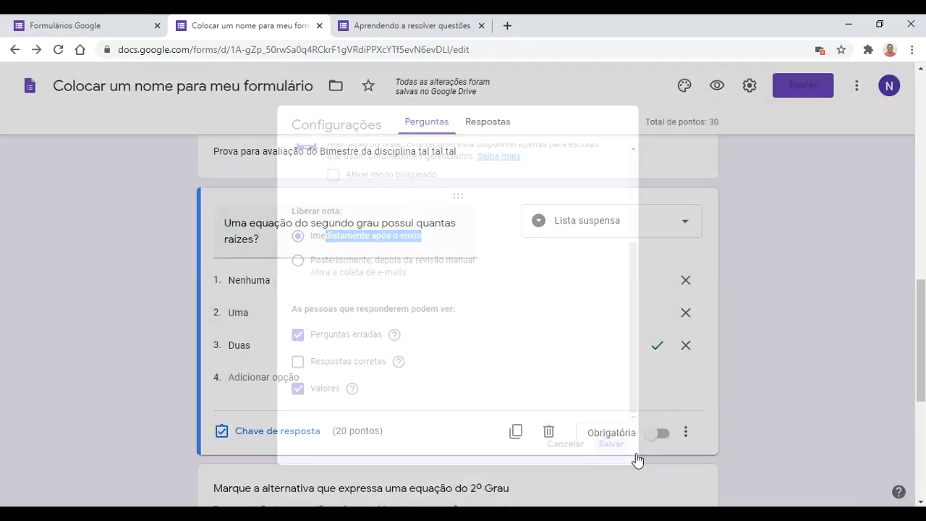
click(423, 21)
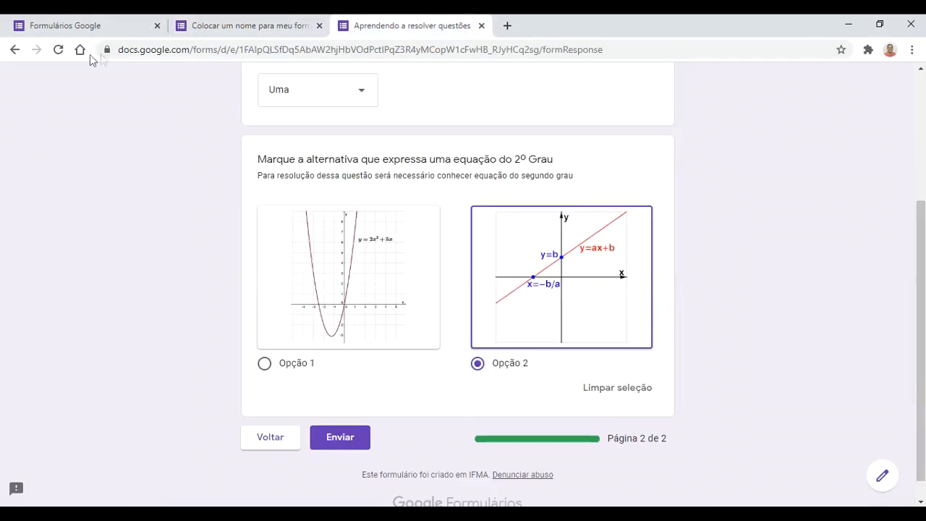
Step: Reload the preview and answer page two with Uma and the parabola graph (Opção 1)
click(58, 49)
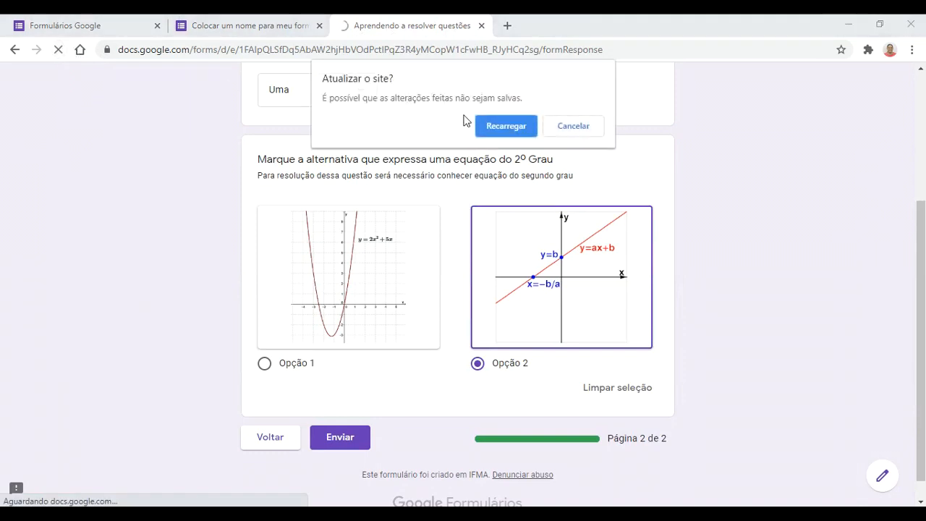
click(521, 128)
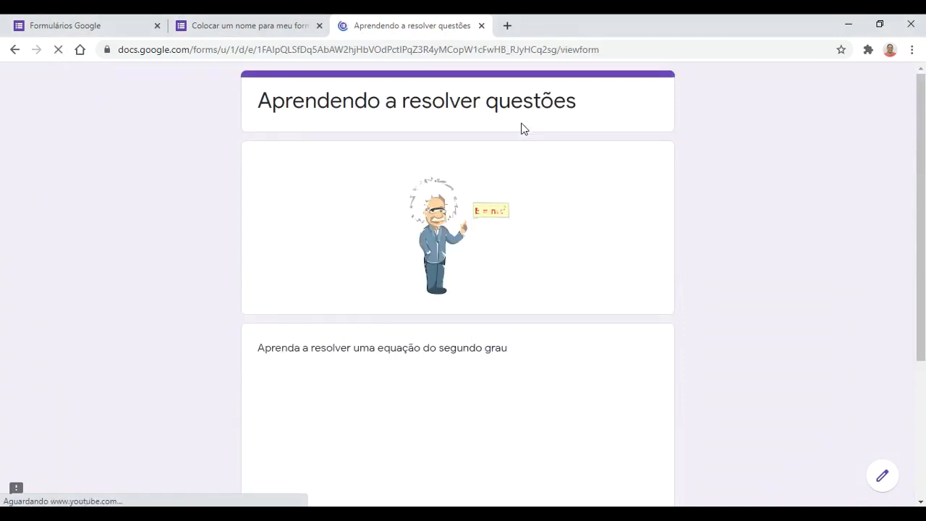
click(272, 485)
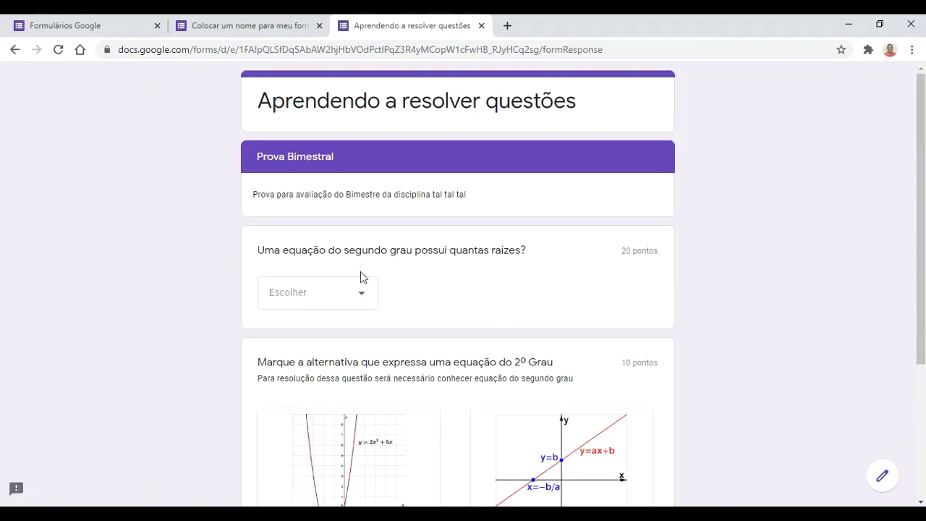
click(359, 293)
click(299, 373)
scroll(318, 364, down, 5)
click(312, 369)
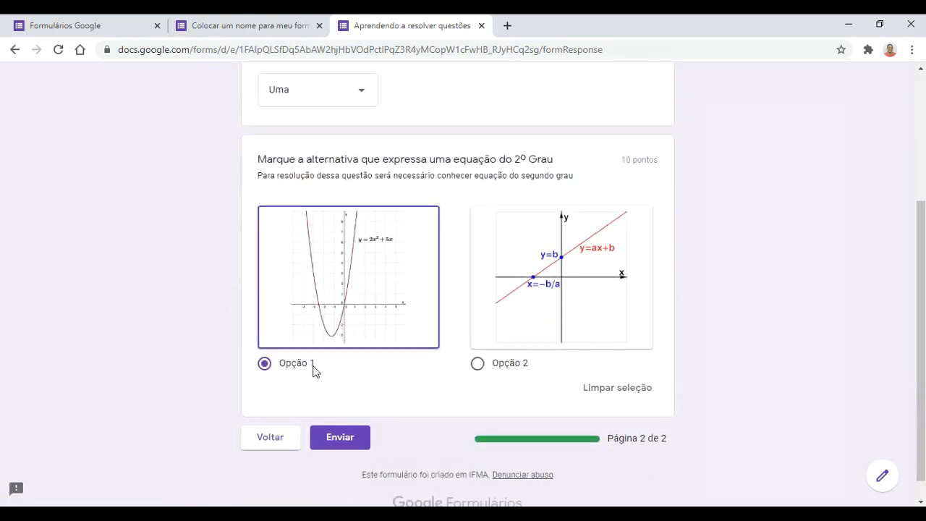
Step: Submit the quiz and open its score page showing 10/30
click(335, 440)
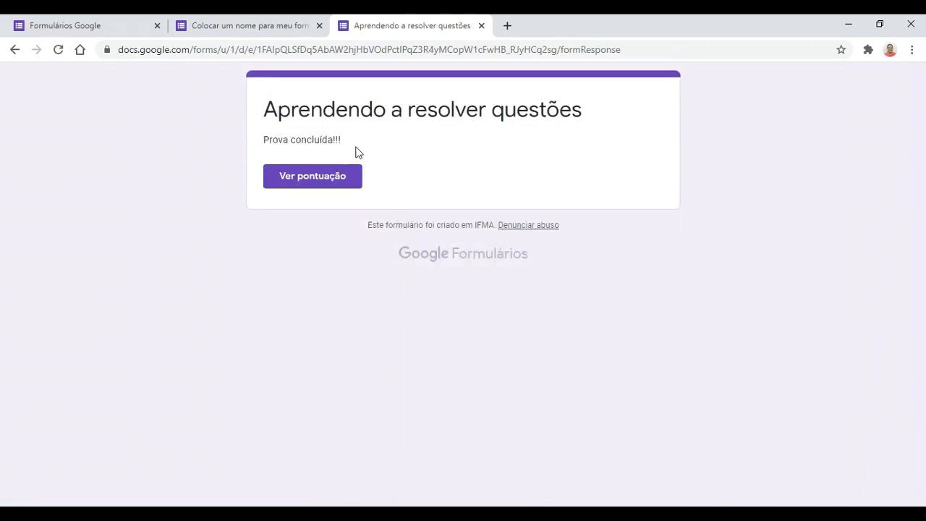
drag(343, 140, 273, 135)
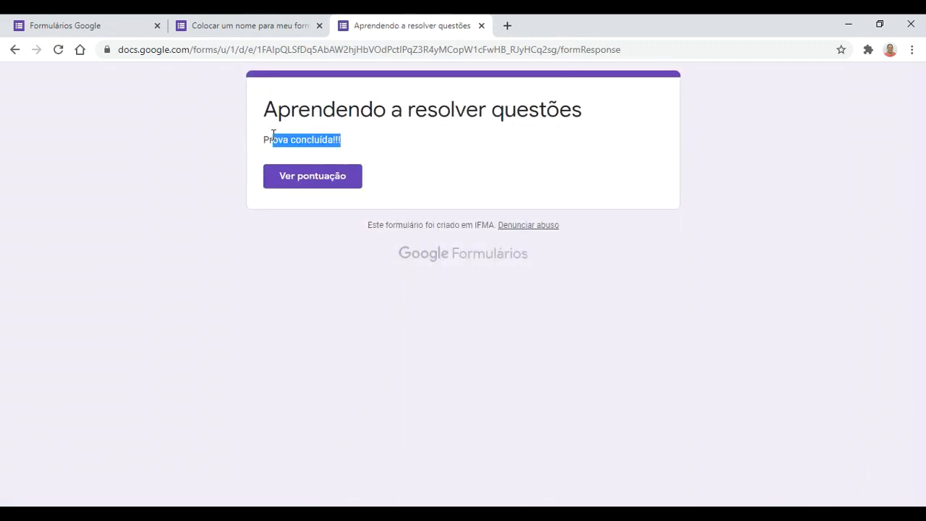
click(393, 141)
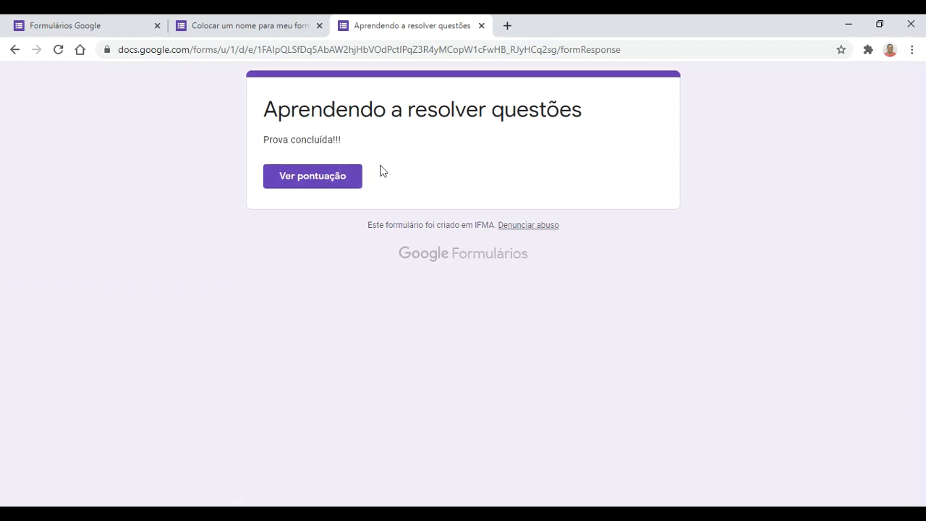
click(339, 176)
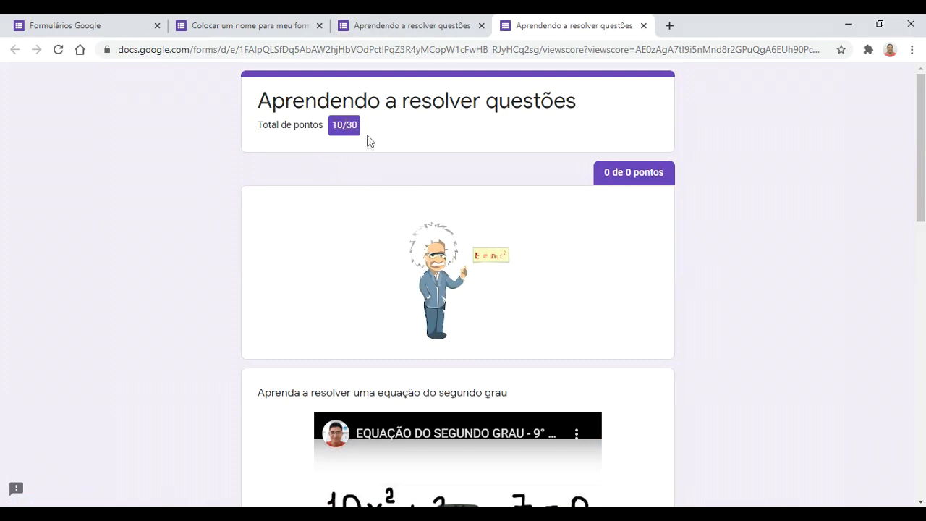
scroll(423, 297, down, 5)
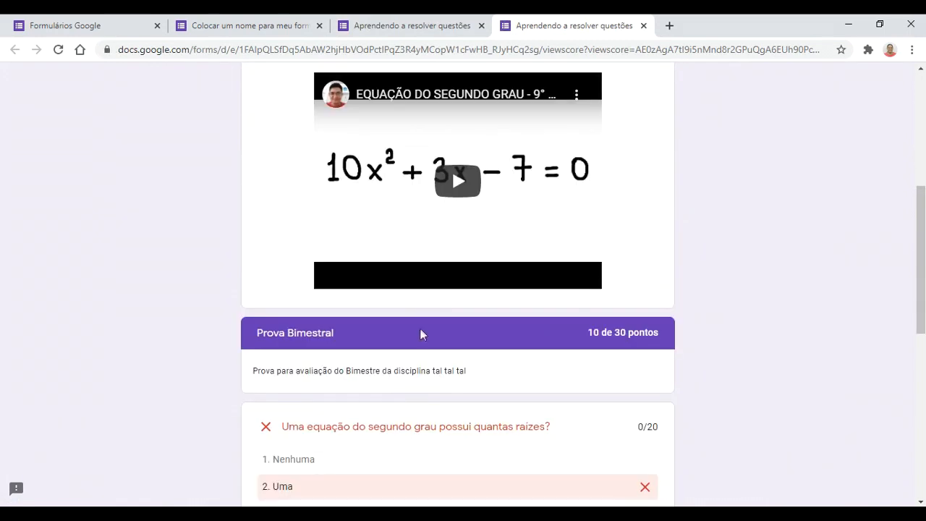
scroll(420, 328, down, 2)
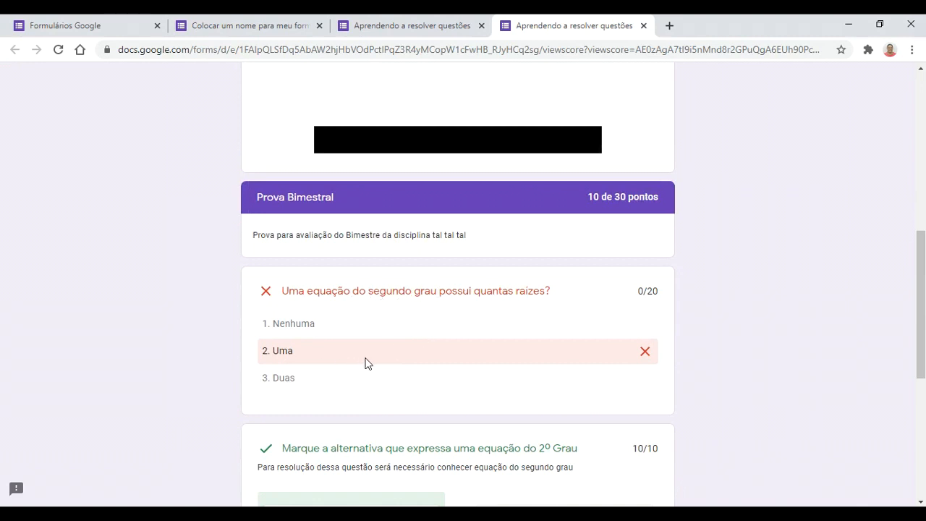
scroll(365, 362, down, 1)
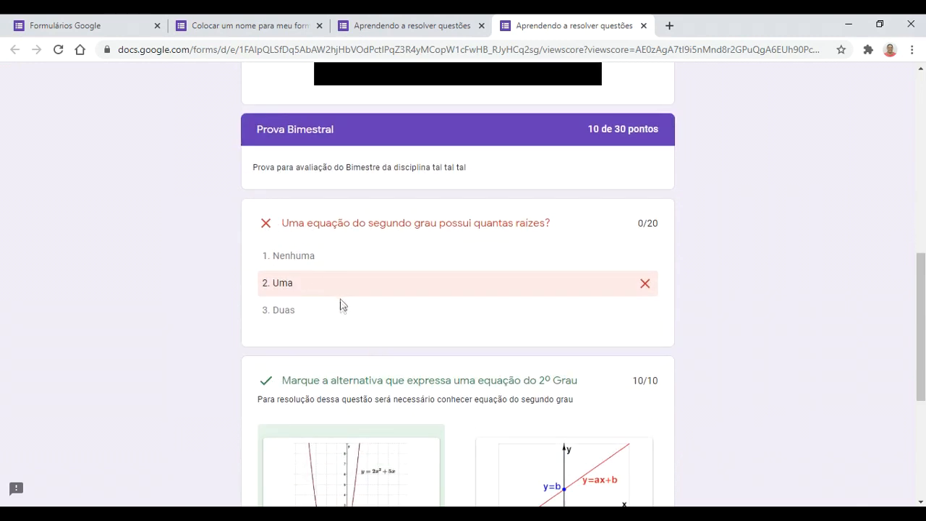
scroll(339, 311, down, 1)
scroll(360, 318, down, 1)
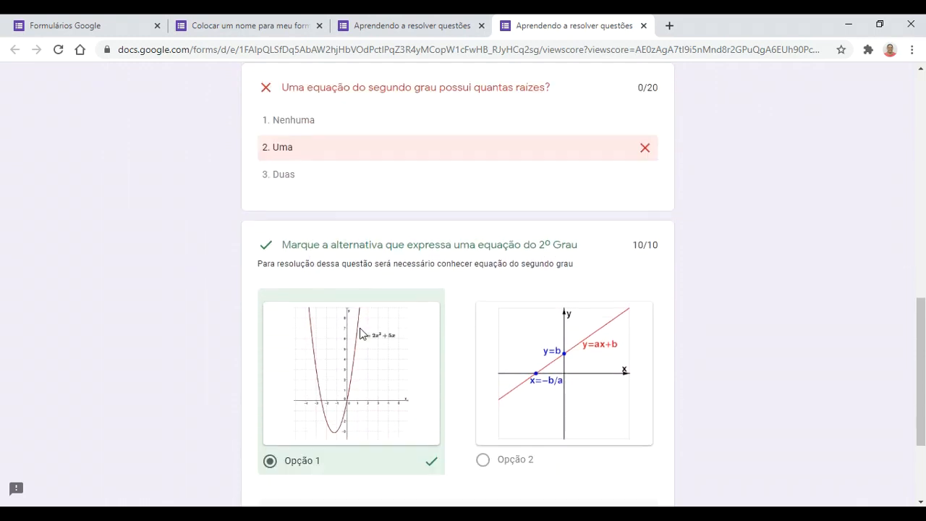
scroll(345, 304, down, 2)
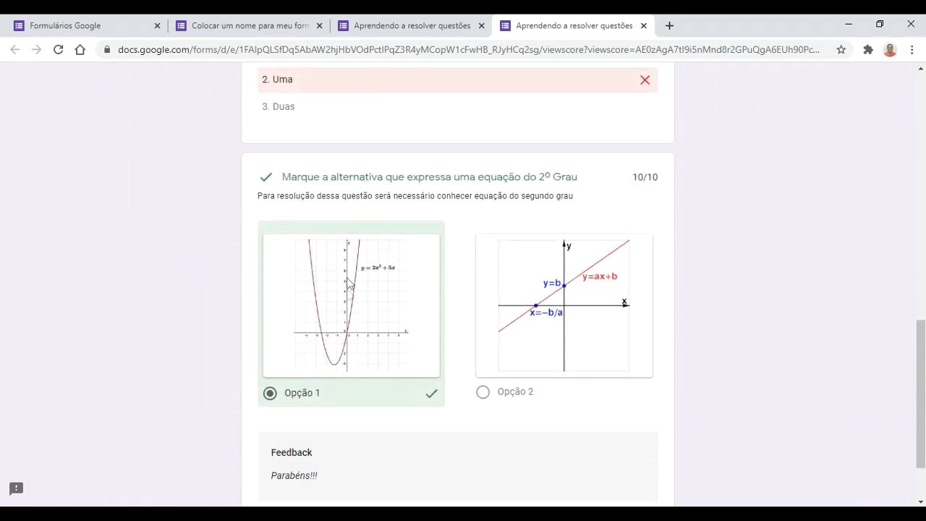
scroll(347, 313, up, 1)
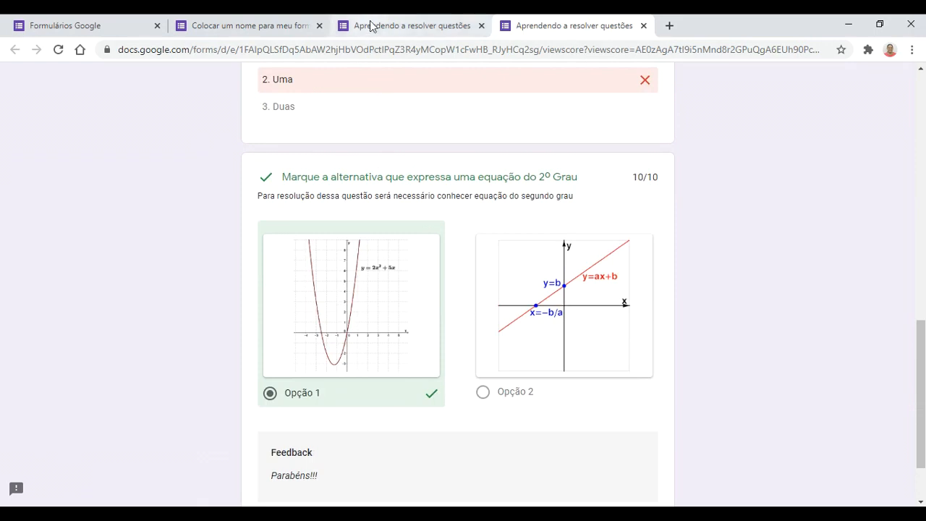
scroll(383, 110, up, 2)
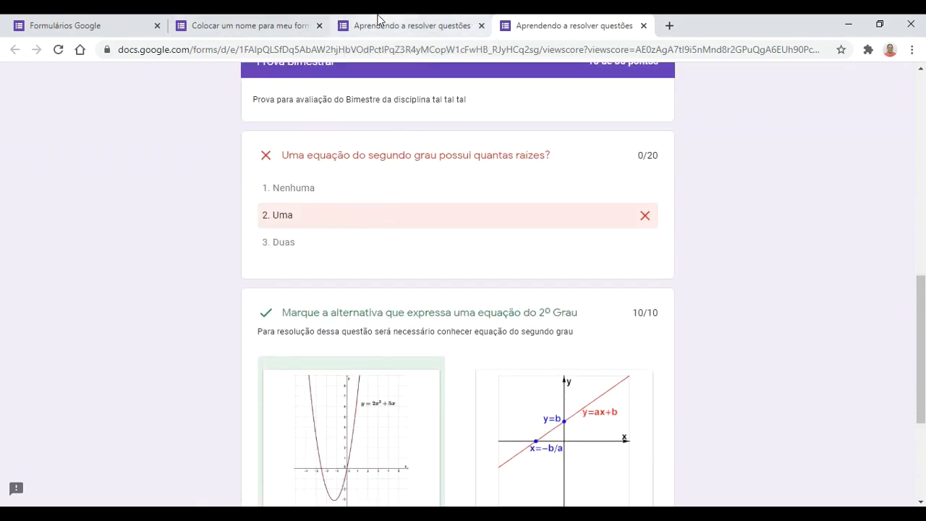
click(354, 22)
Step: Back in the editor, review the Testes grade-release options and save the settings
click(261, 24)
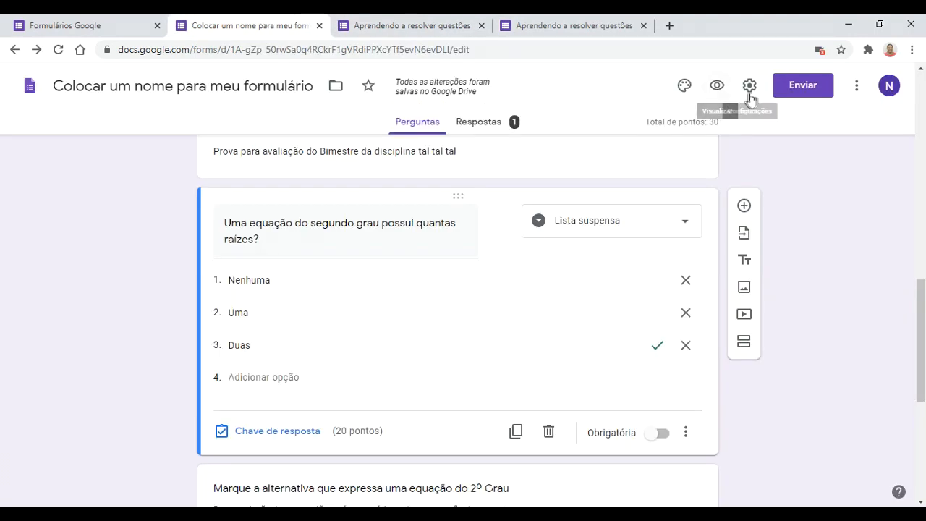
click(749, 87)
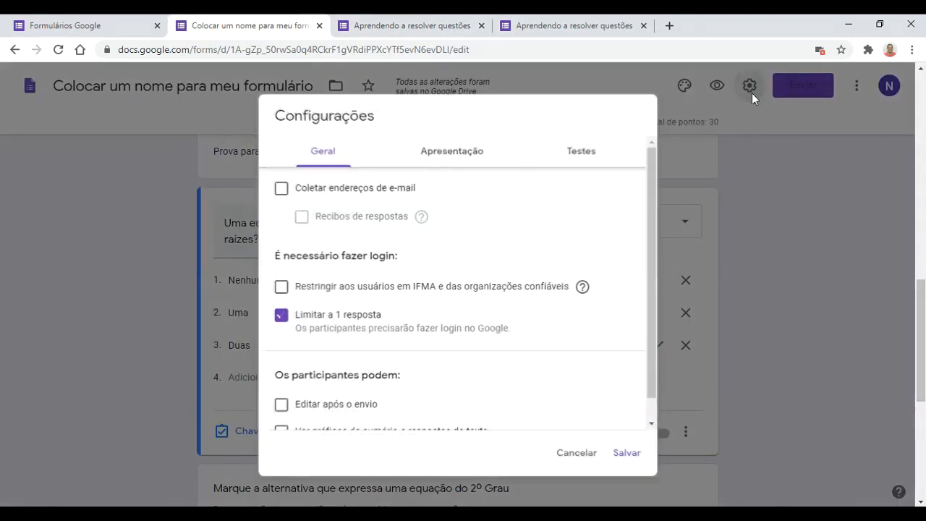
click(556, 161)
scroll(375, 340, down, 3)
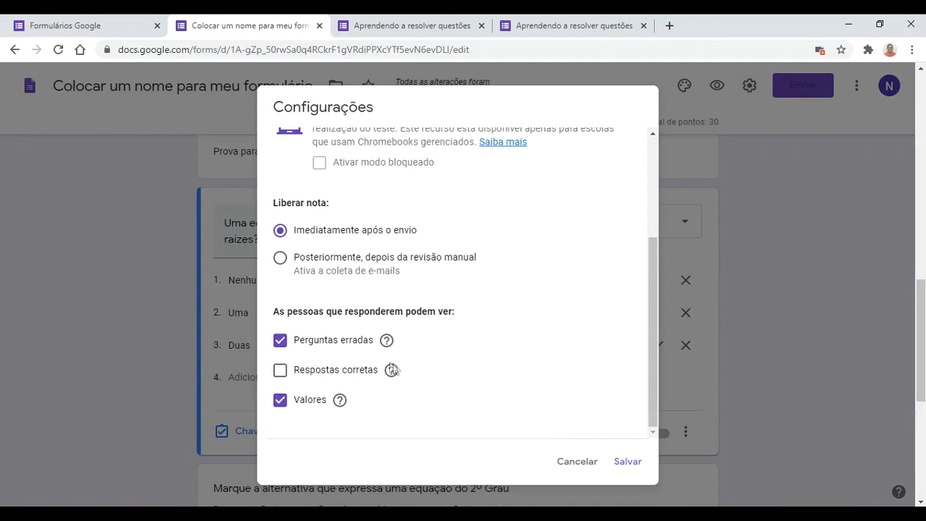
click(620, 464)
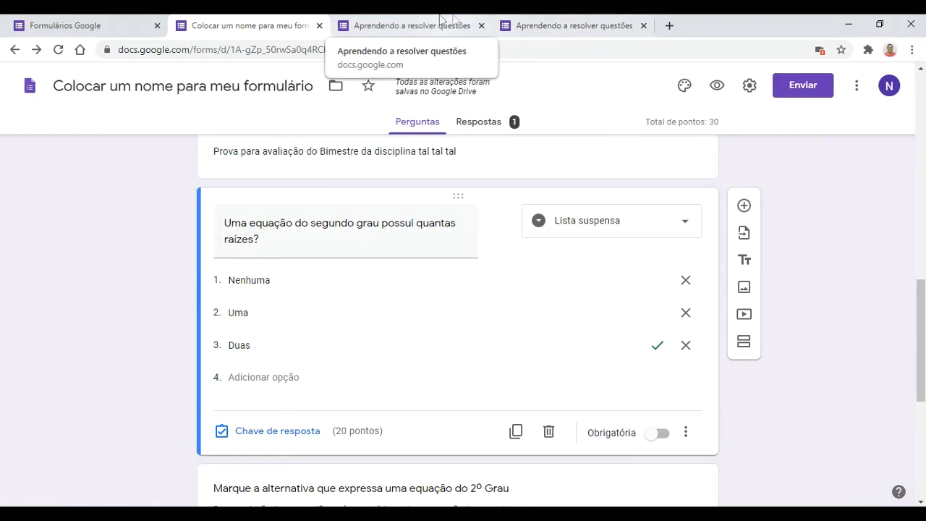
Step: Open Respostas, dismiss the GOT IT tip, and browse the per-question responses
click(489, 122)
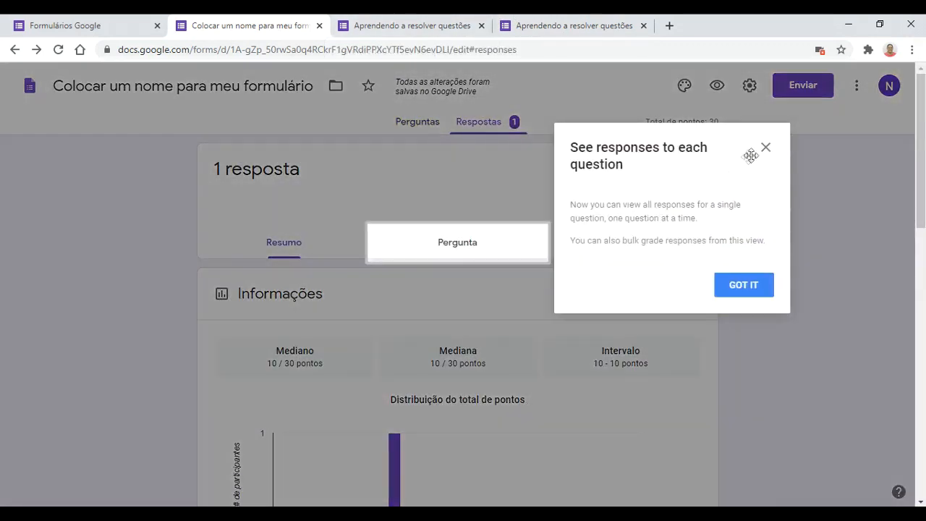
click(759, 288)
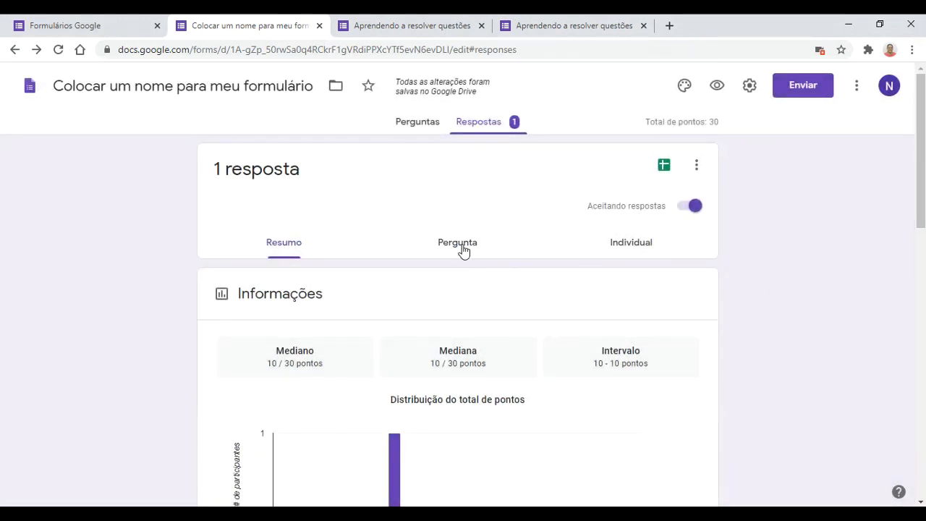
click(463, 249)
scroll(351, 339, down, 2)
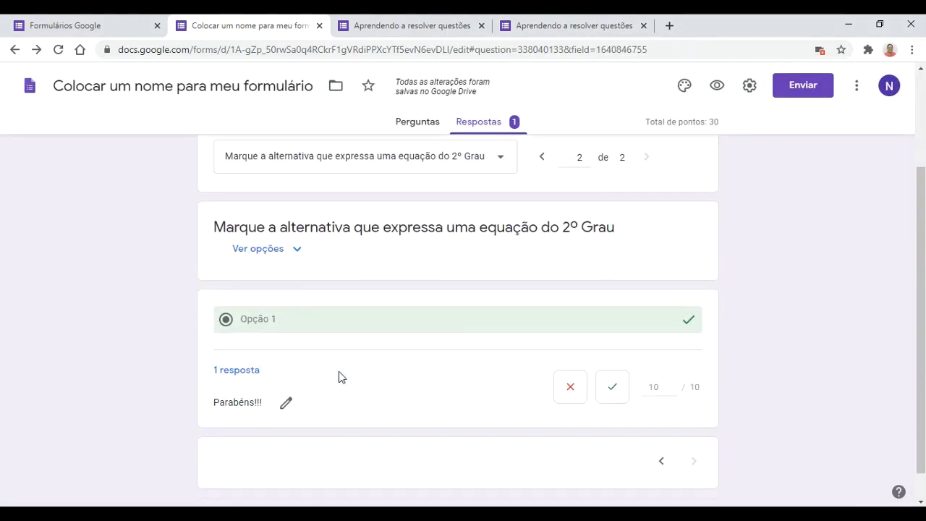
scroll(347, 369, down, 1)
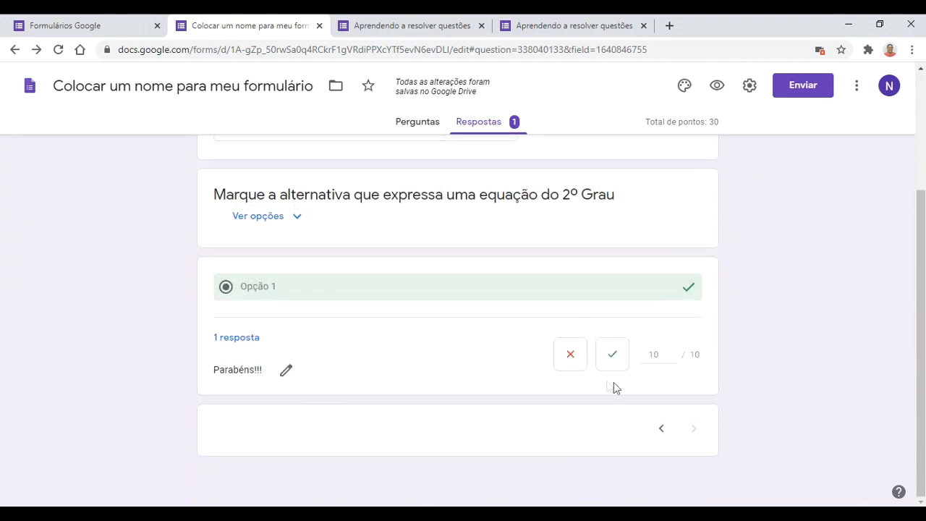
scroll(328, 304, up, 3)
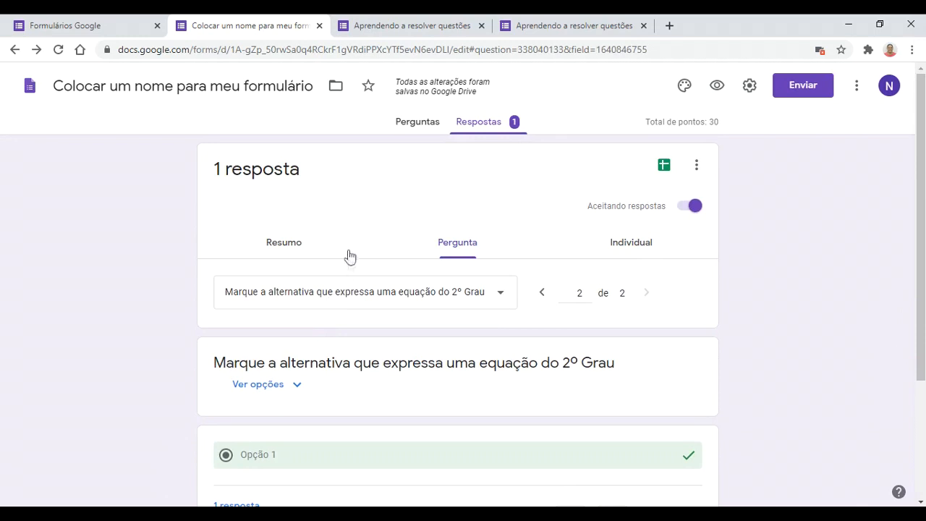
Step: Review the Resumo summary, then view the individual response scored 10 of 30
click(294, 248)
scroll(430, 343, down, 2)
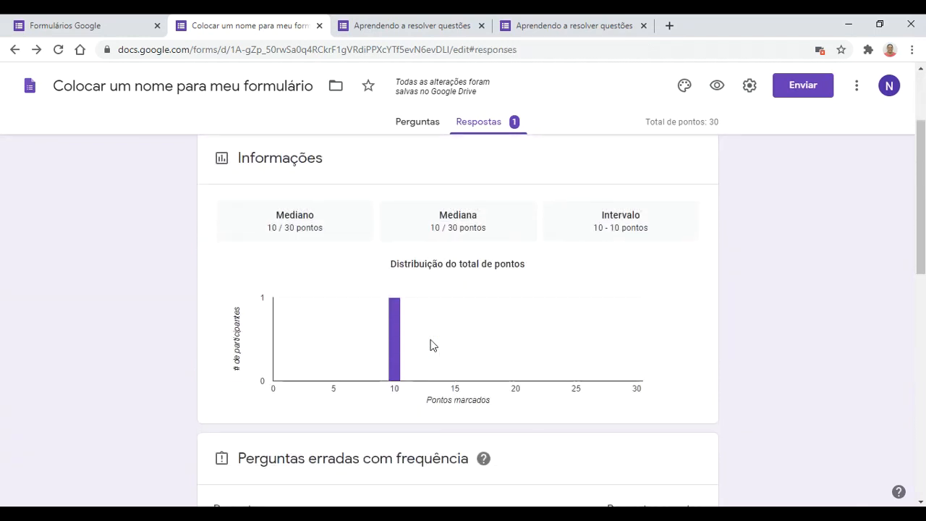
scroll(391, 362, down, 2)
scroll(392, 377, down, 7)
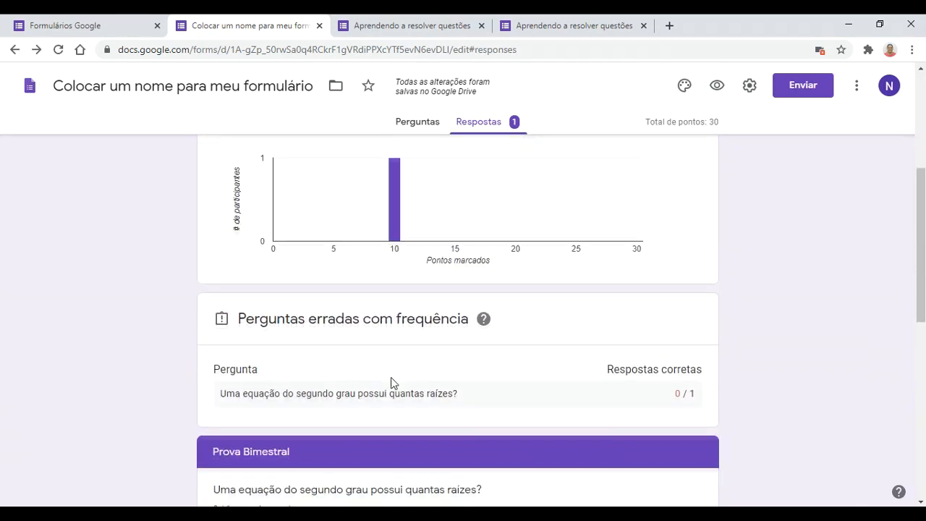
scroll(391, 387, up, 11)
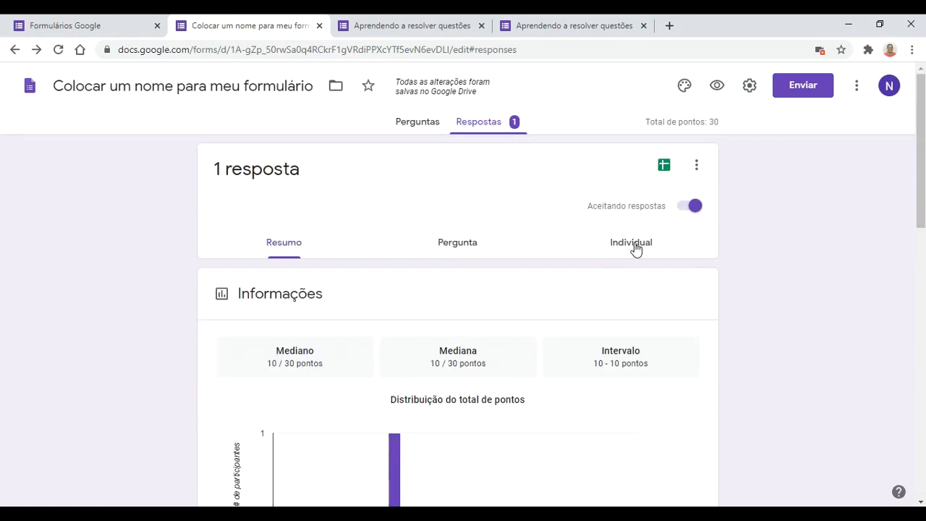
click(633, 246)
scroll(466, 384, down, 6)
scroll(466, 383, up, 6)
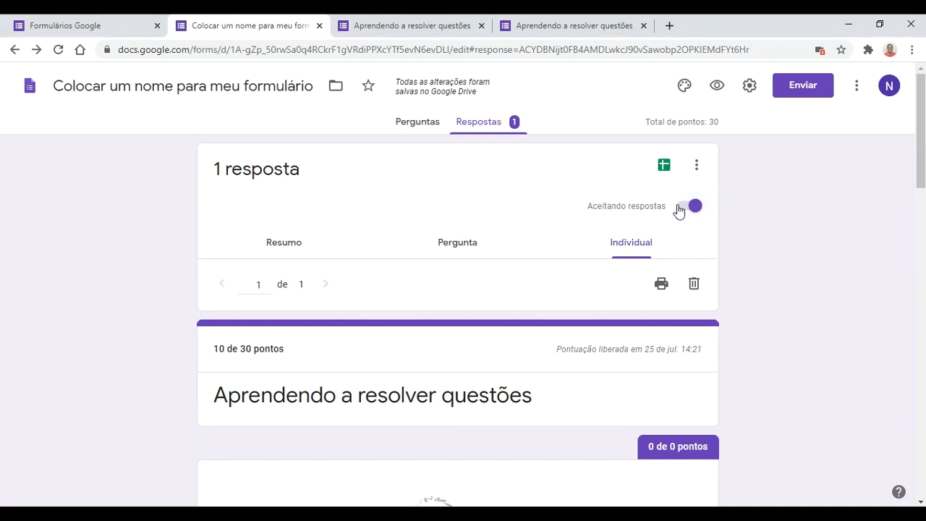
Step: Link the responses to a newly created spreadsheet via Criar uma nova planilha
click(664, 173)
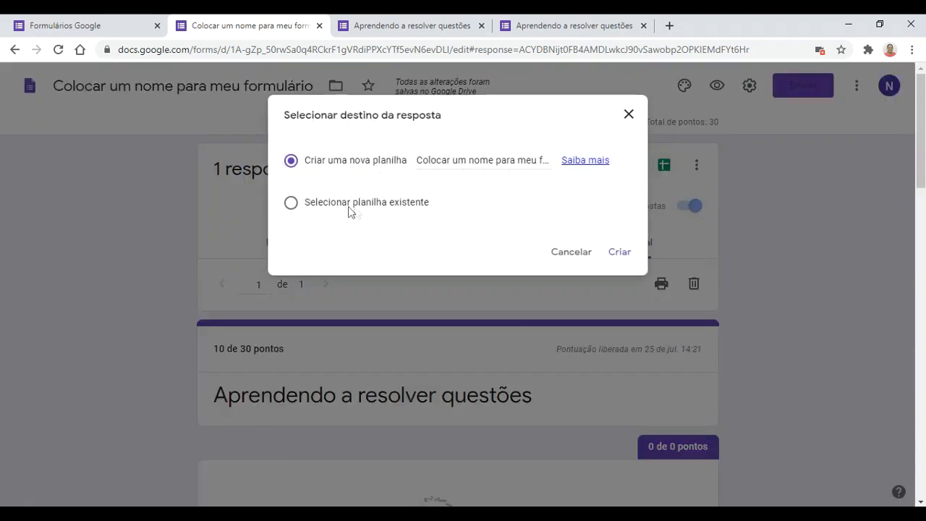
click(619, 253)
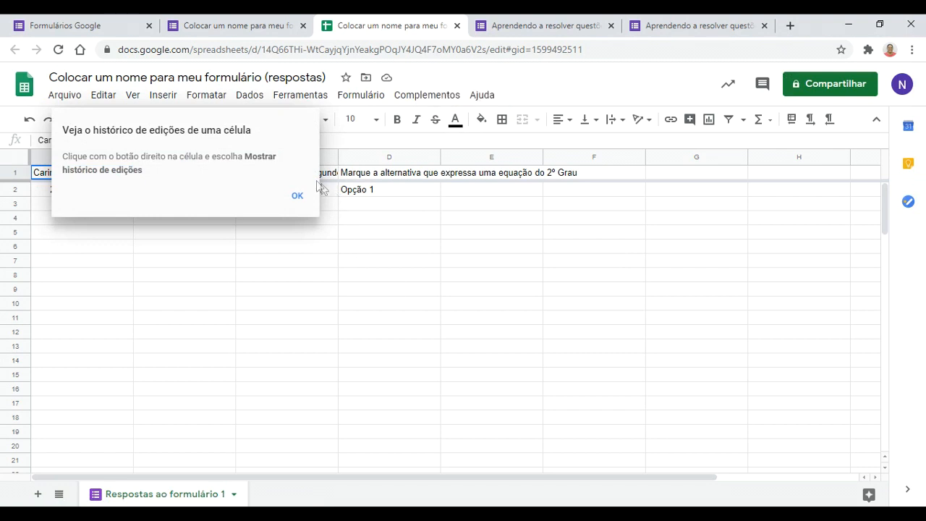
Step: Dismiss the edit-history tip, check row 2's 10 / 30 score, and return to the form
click(299, 195)
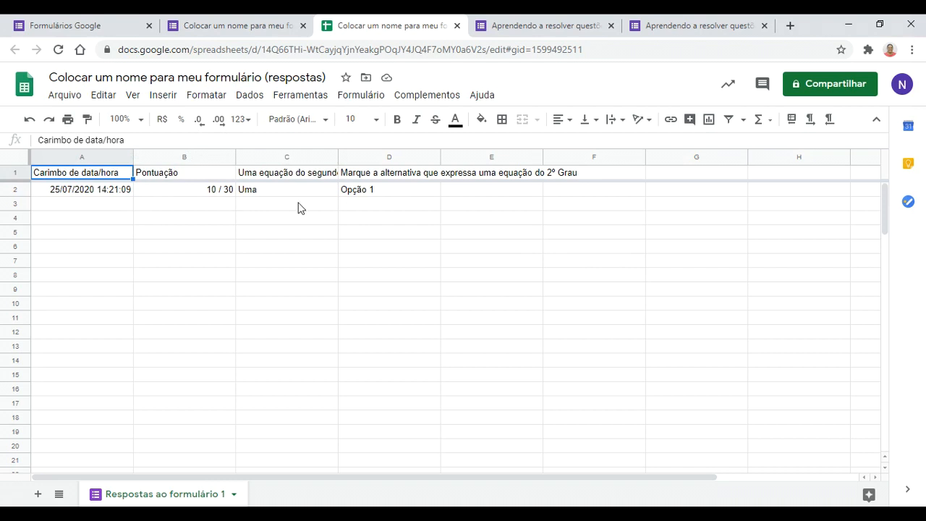
click(252, 24)
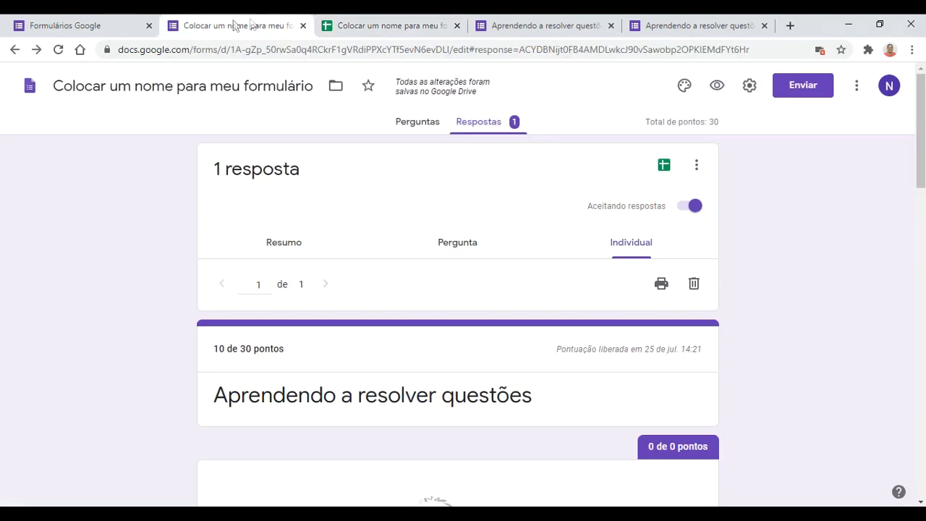
Step: Navigate from the Forms home page back to the quiz's Perguntas editor
click(91, 24)
click(210, 26)
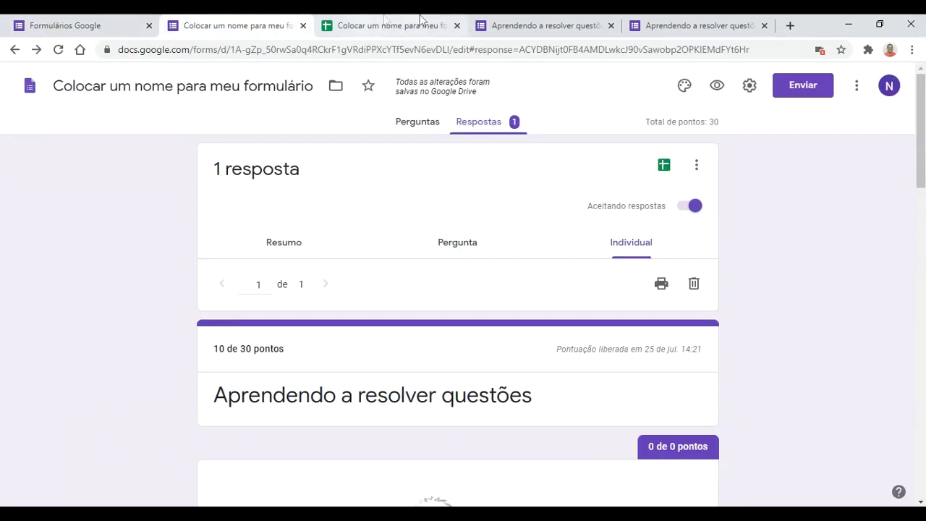
click(416, 125)
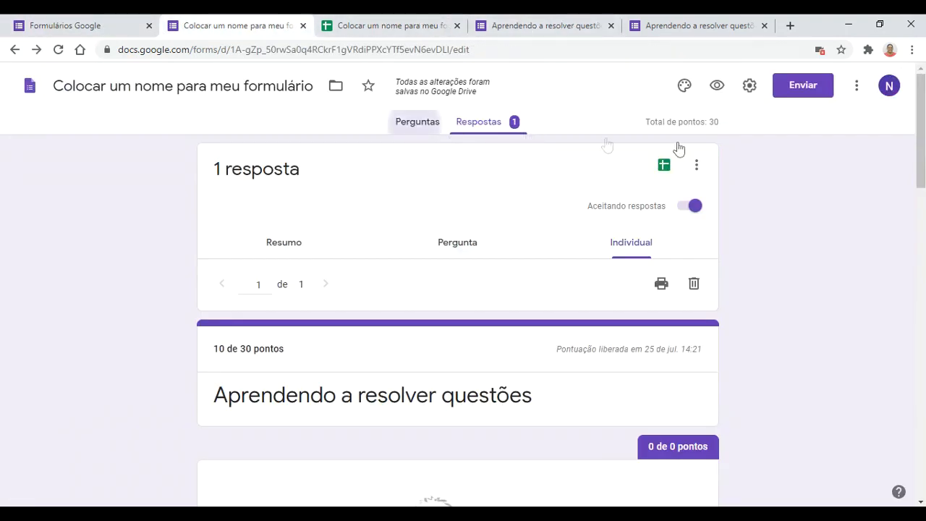
Step: Turn on collecting respondents' e-mail addresses in settings and save
click(748, 86)
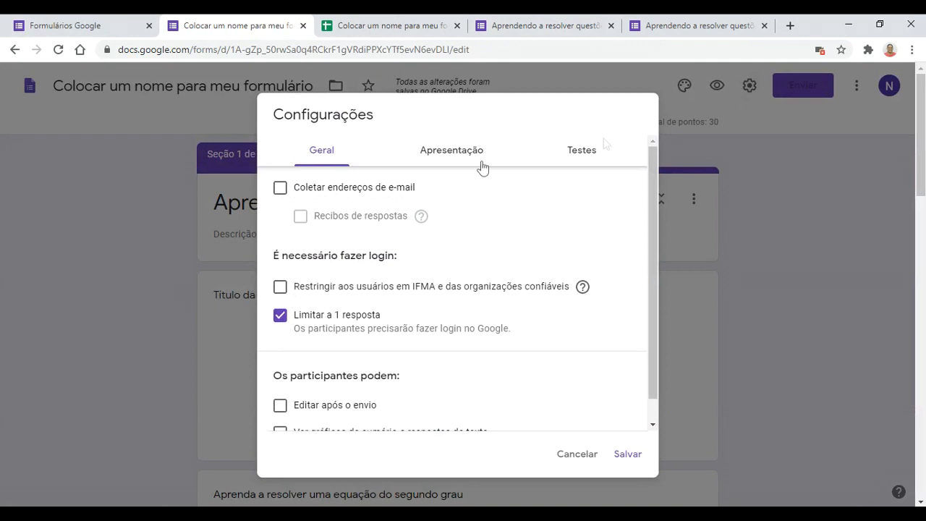
click(282, 190)
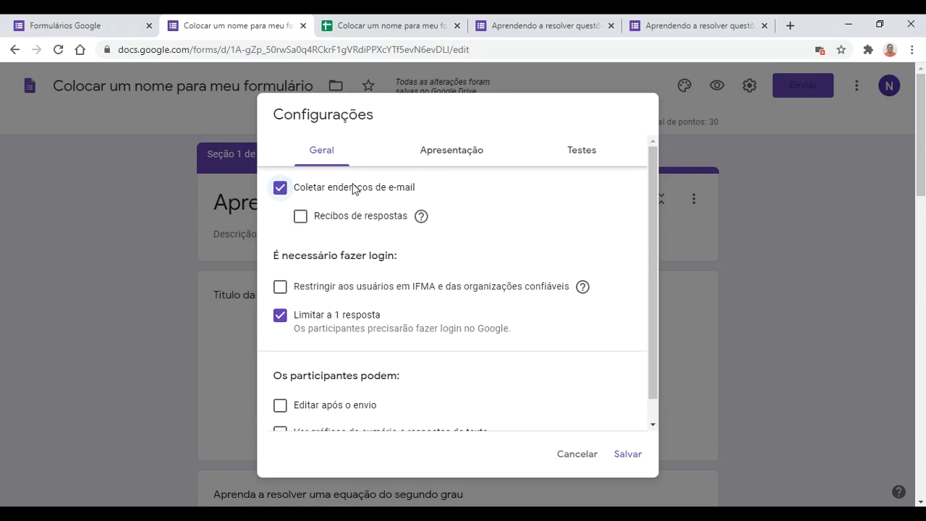
scroll(371, 213, down, 1)
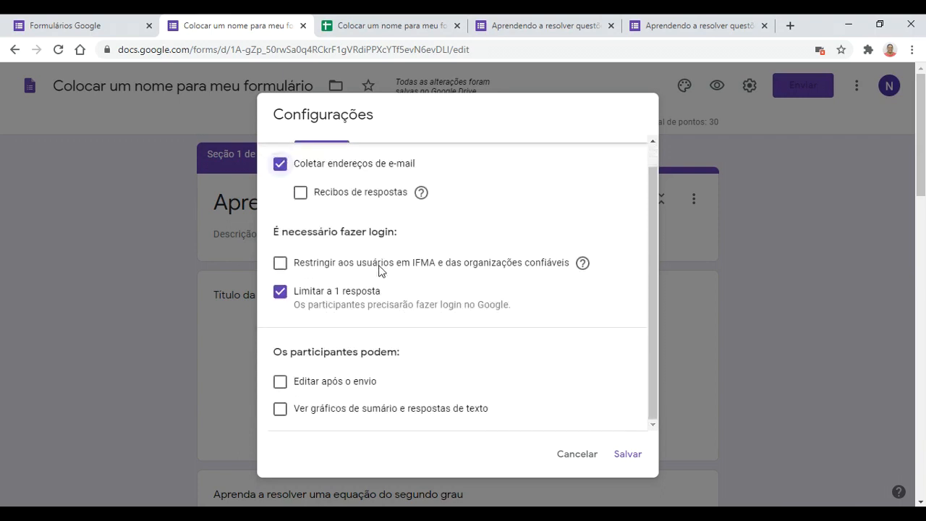
click(641, 455)
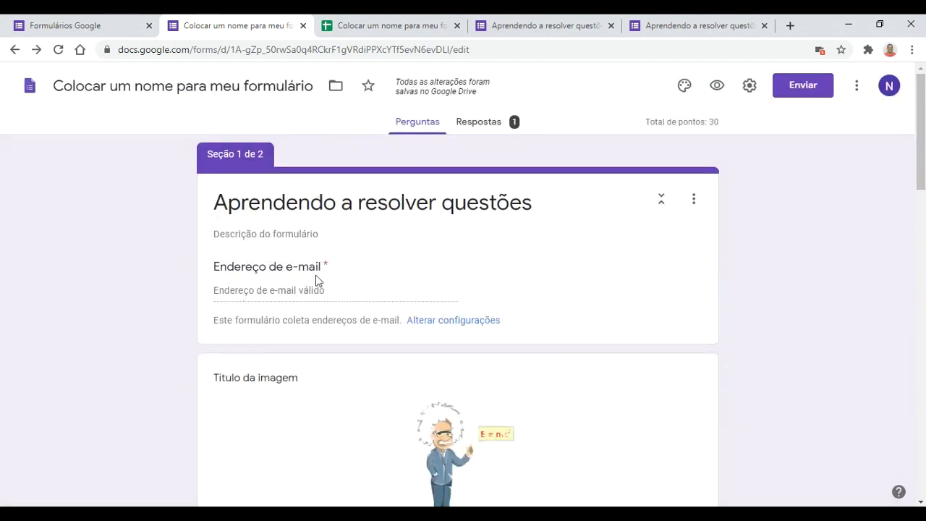
Step: Add a new blank question, deleting the two extra blanks created along the way
scroll(292, 315, down, 1)
scroll(291, 315, up, 1)
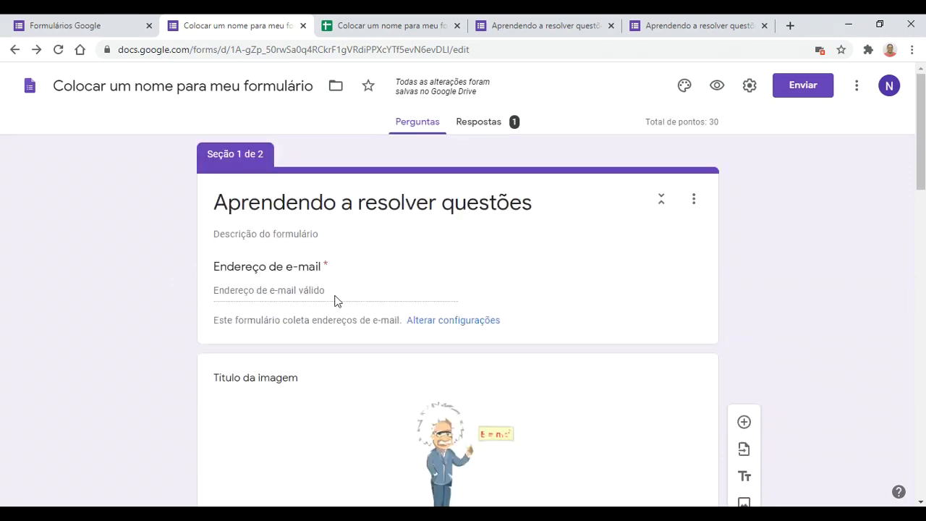
click(747, 356)
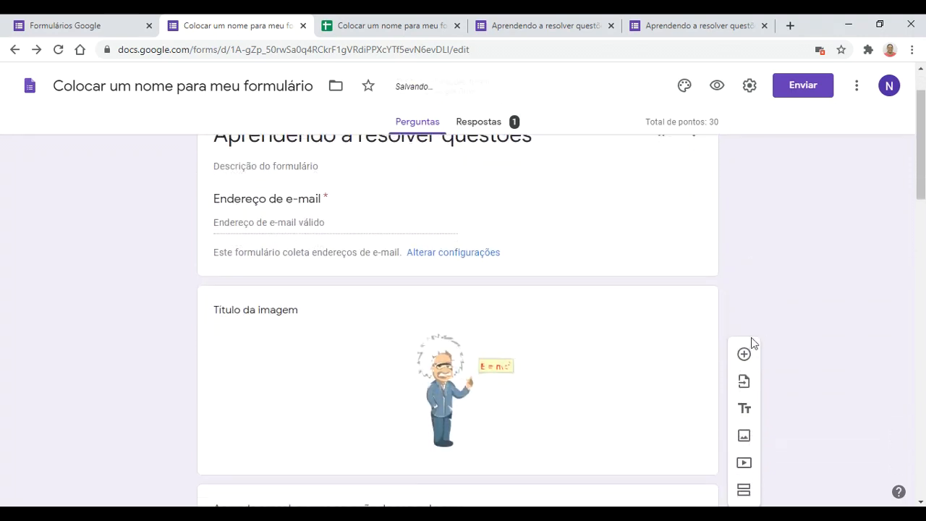
scroll(749, 356, down, 3)
scroll(750, 356, up, 3)
click(747, 355)
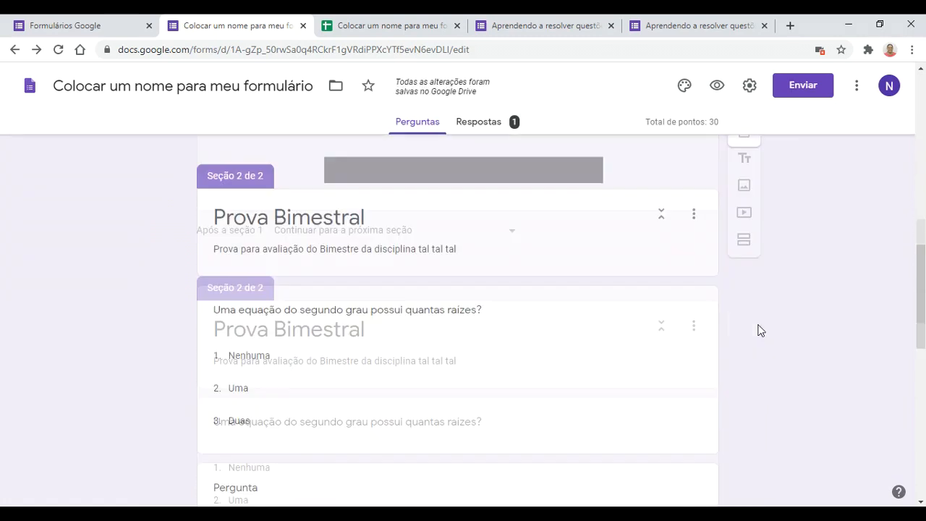
scroll(760, 329, up, 10)
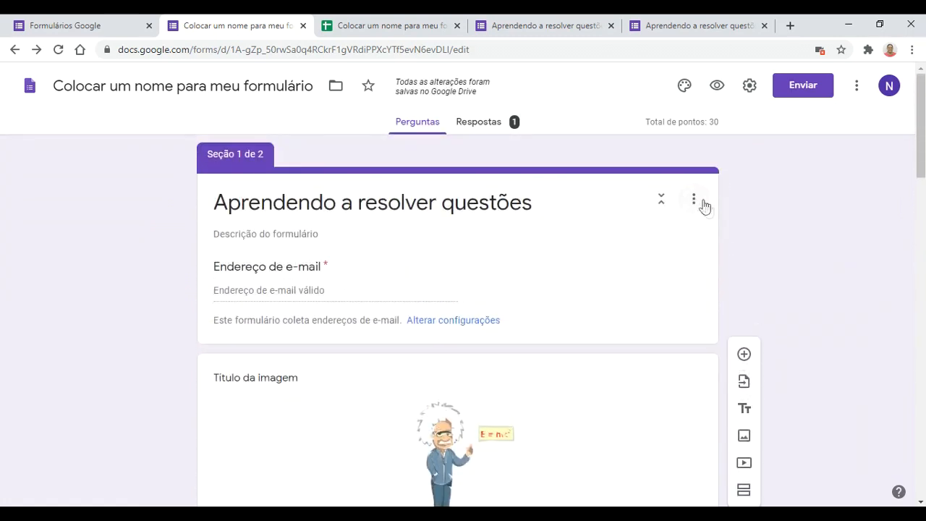
click(744, 353)
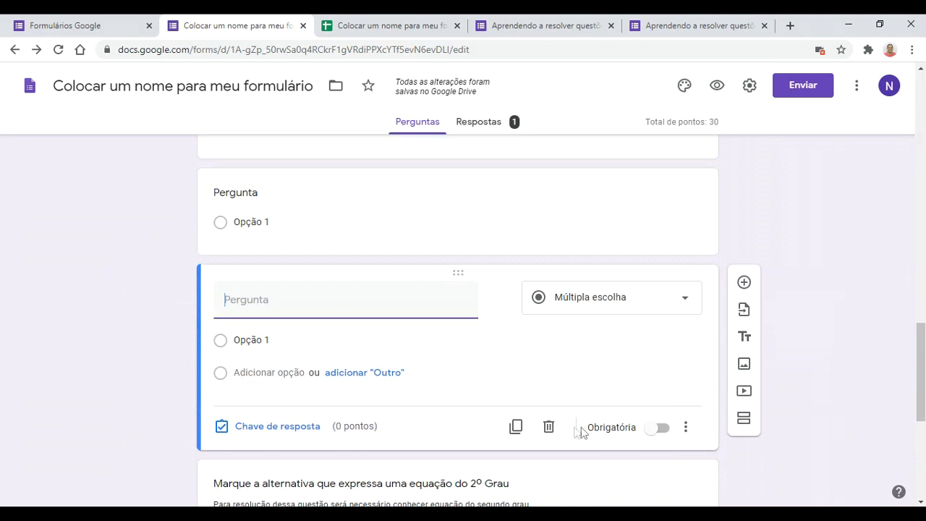
click(548, 426)
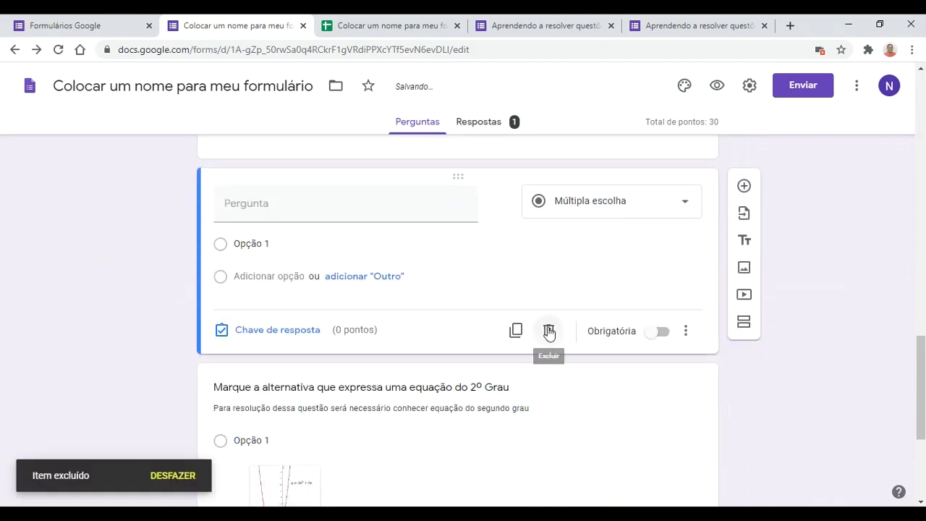
click(548, 332)
Step: Title it Nome Completo as a required short answer and move it below the e-mail field
click(370, 311)
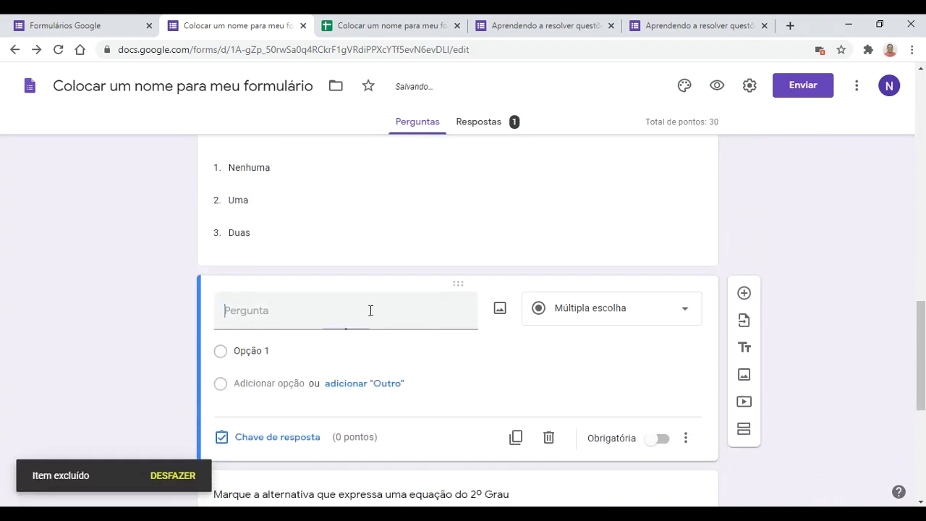
text(No)
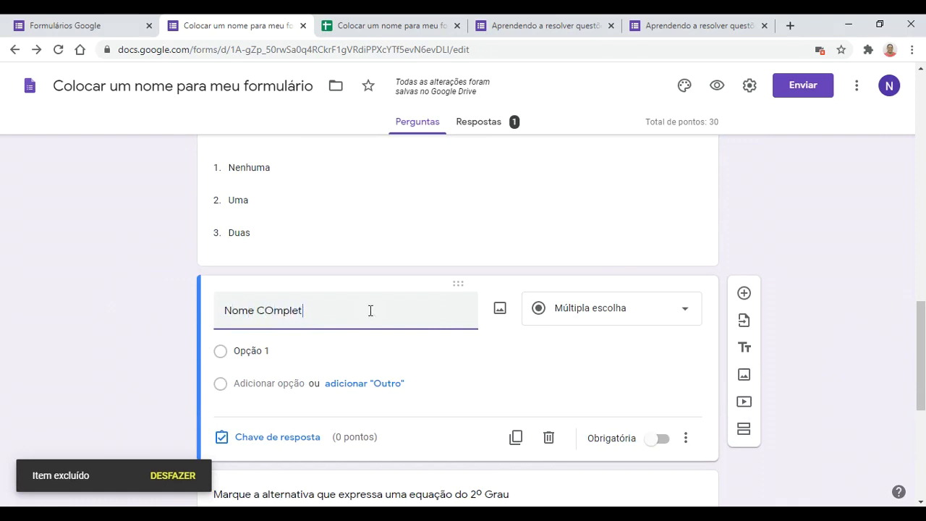
text(me Comple)
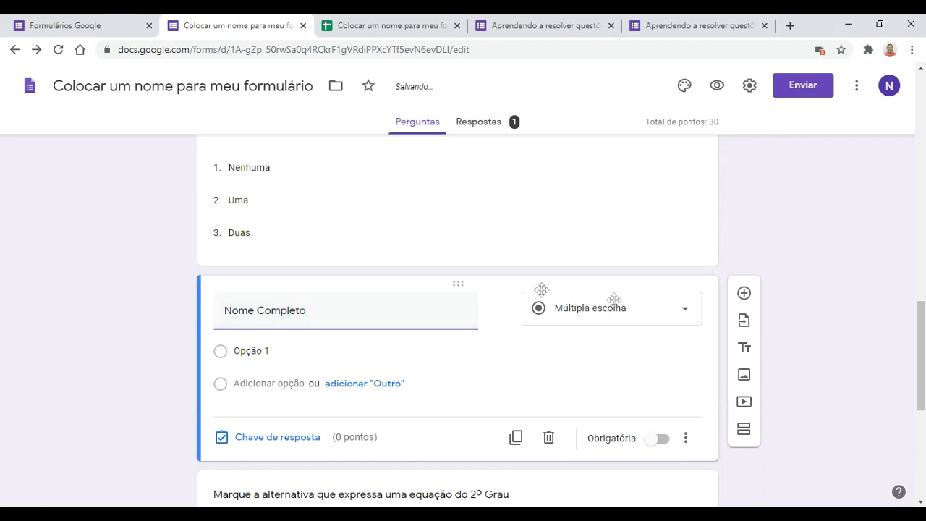
click(643, 318)
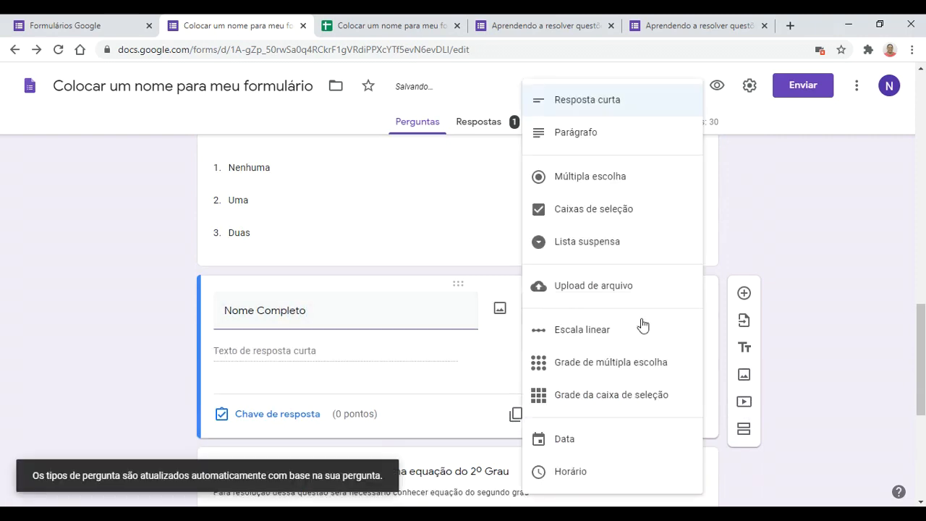
click(597, 101)
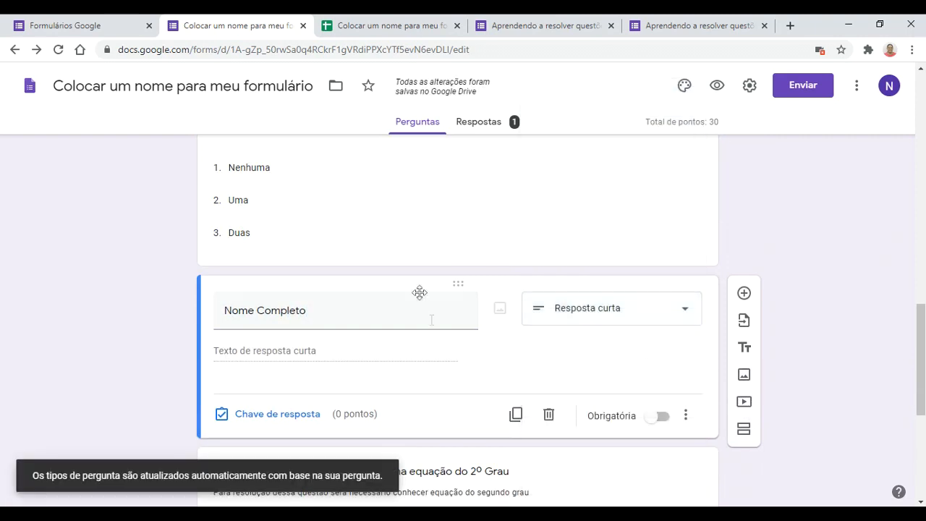
click(656, 418)
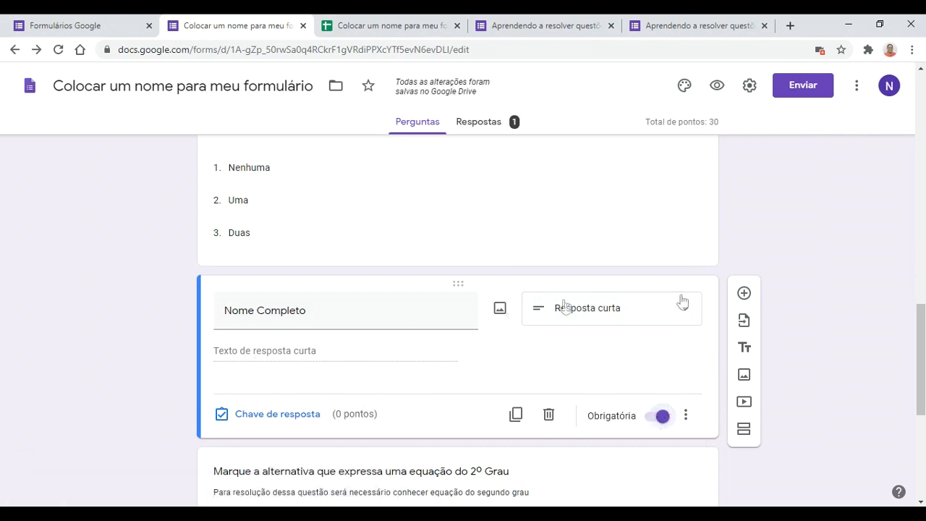
drag(499, 284, 374, 173)
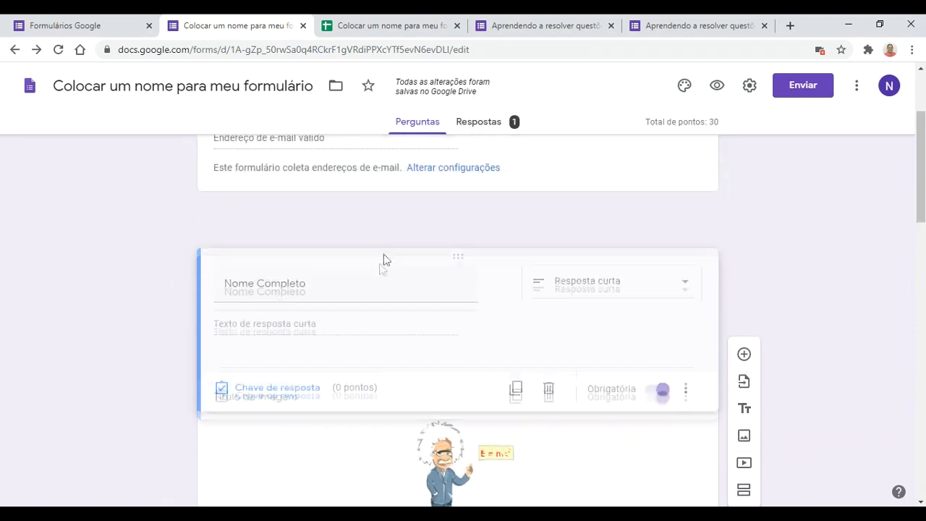
Step: Check the result tabs, then close the spreadsheet, already-responded and scored quiz tabs
click(421, 22)
click(542, 22)
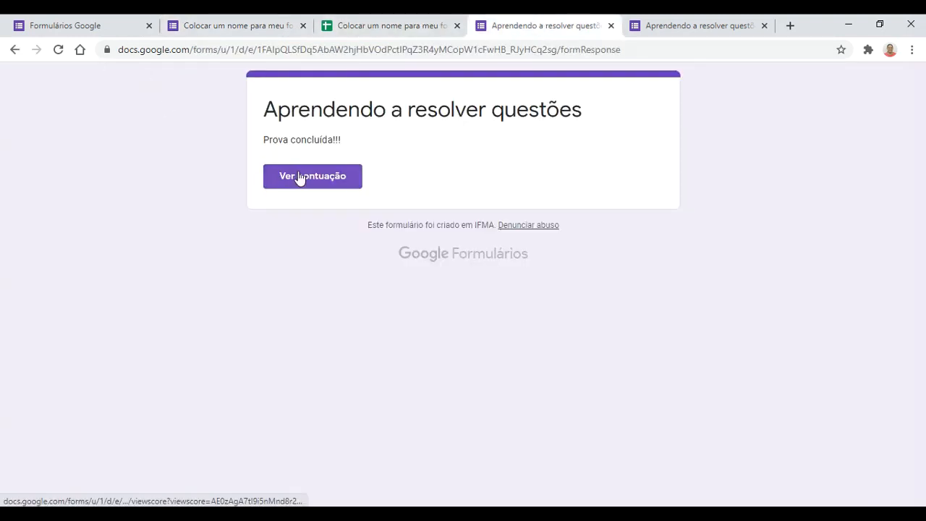
click(59, 51)
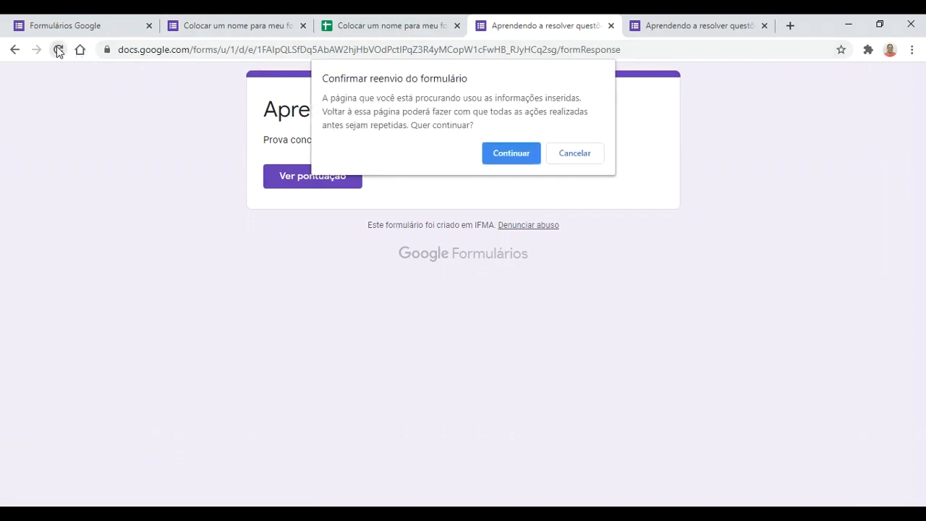
click(506, 152)
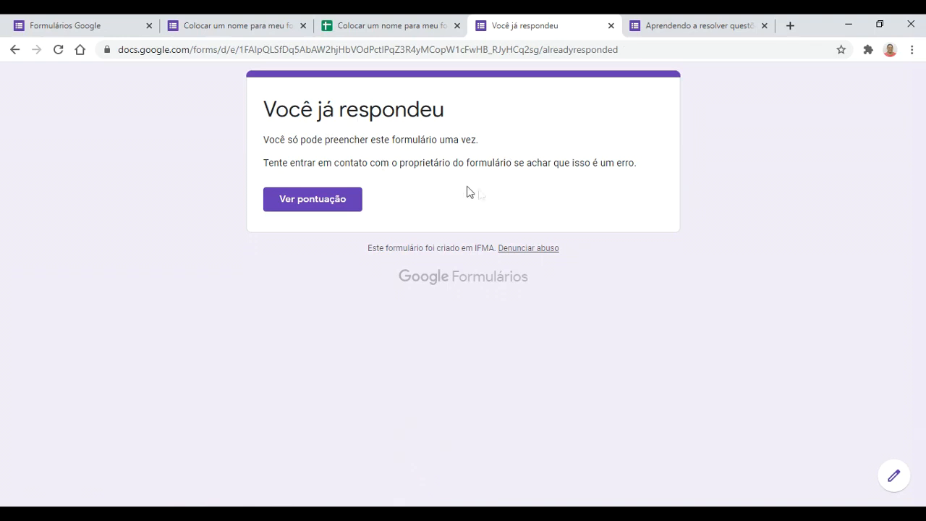
click(457, 25)
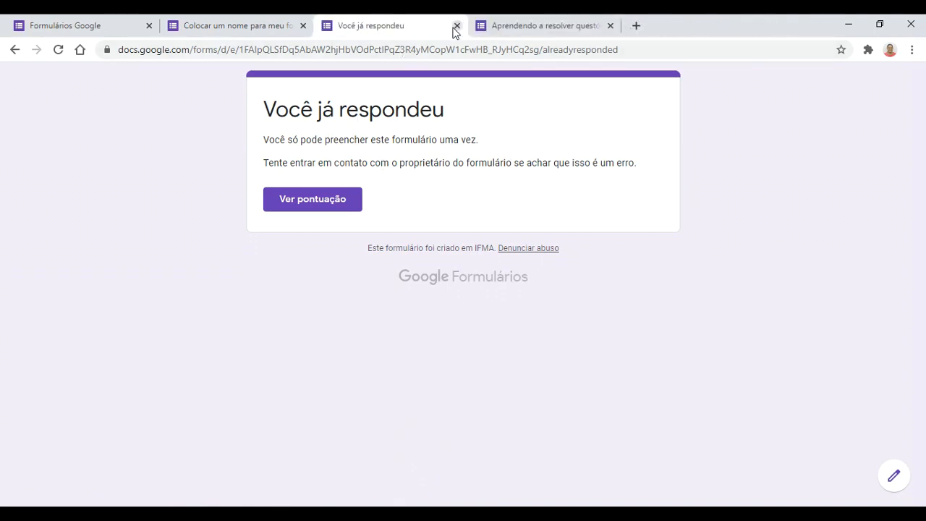
click(454, 26)
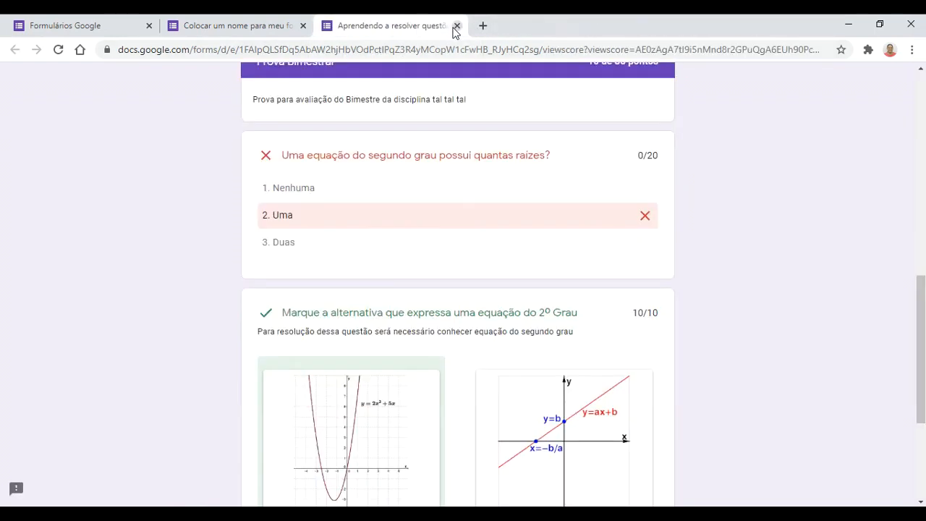
click(455, 26)
Step: Delete the single test response from Respostas, leaving 0 responses
click(480, 121)
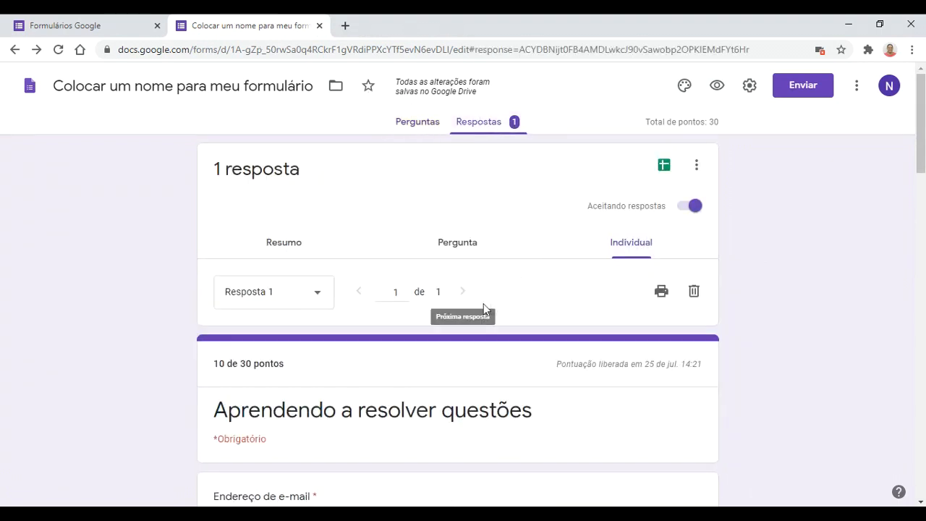
click(698, 295)
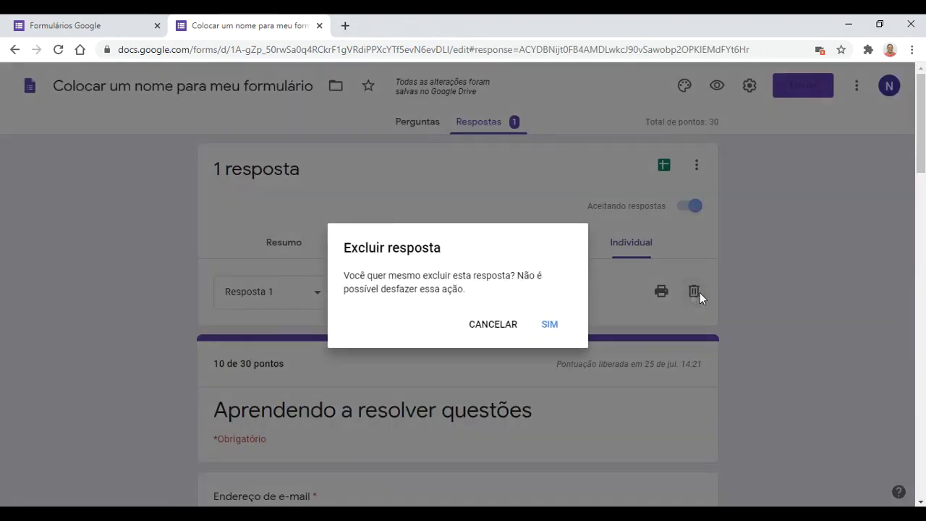
click(538, 325)
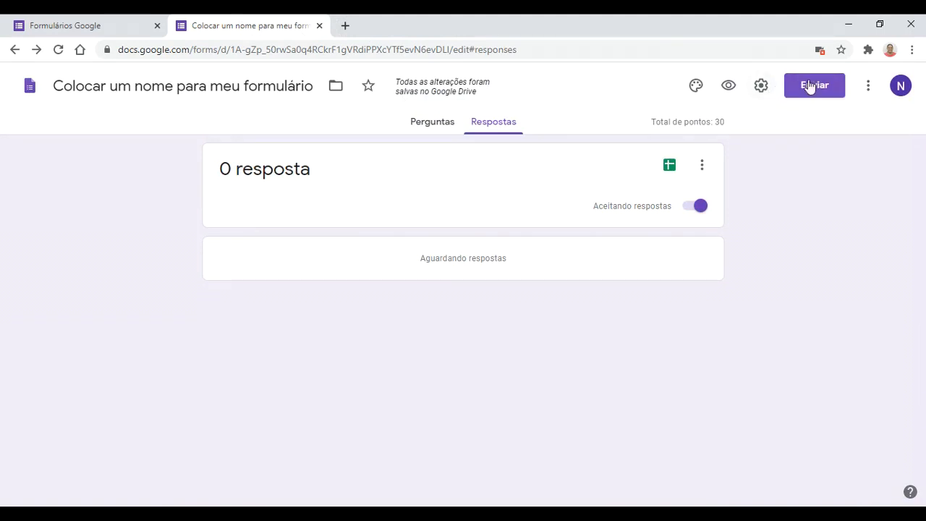
Step: Open the quiz in preview after showing the Questions view in the form editor
click(729, 90)
click(266, 27)
click(417, 128)
click(414, 23)
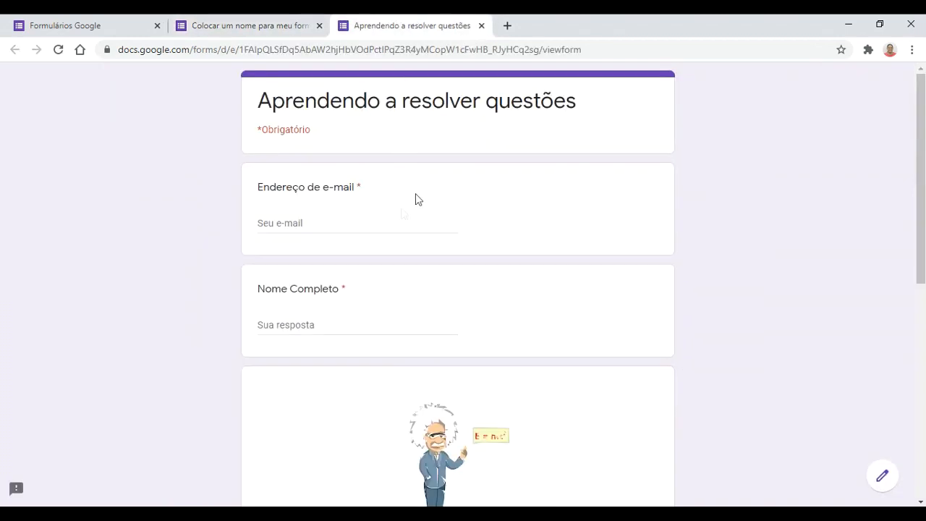
Step: Fill the e-mail field with the saved address and begin typing the respondent's full name in Nome Completo
click(394, 222)
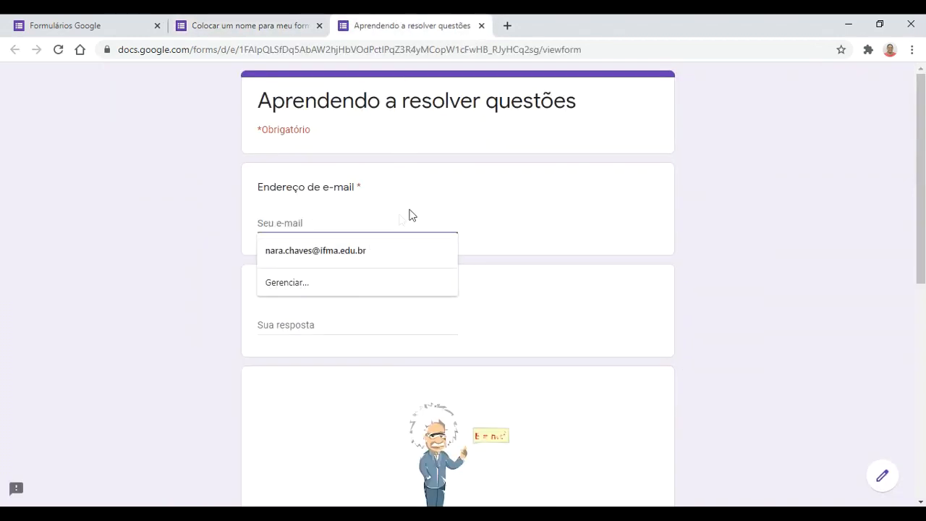
click(338, 249)
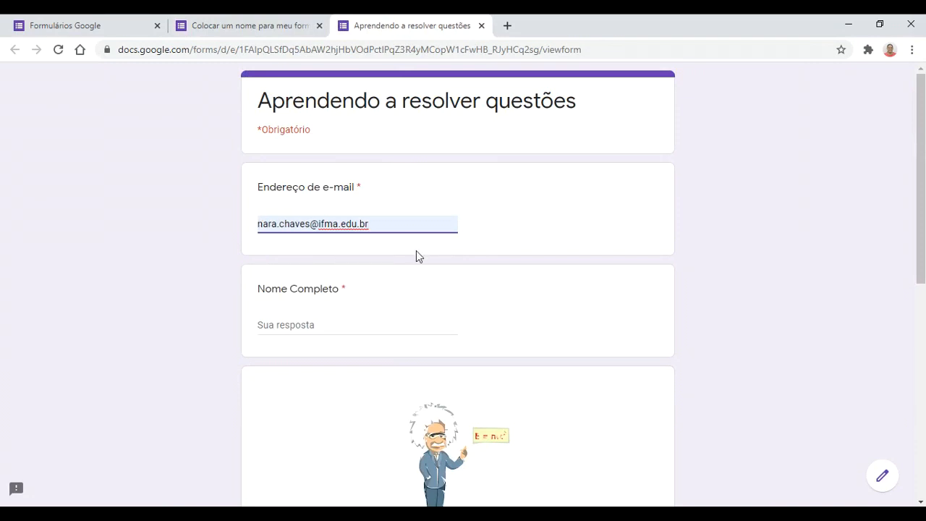
click(363, 324)
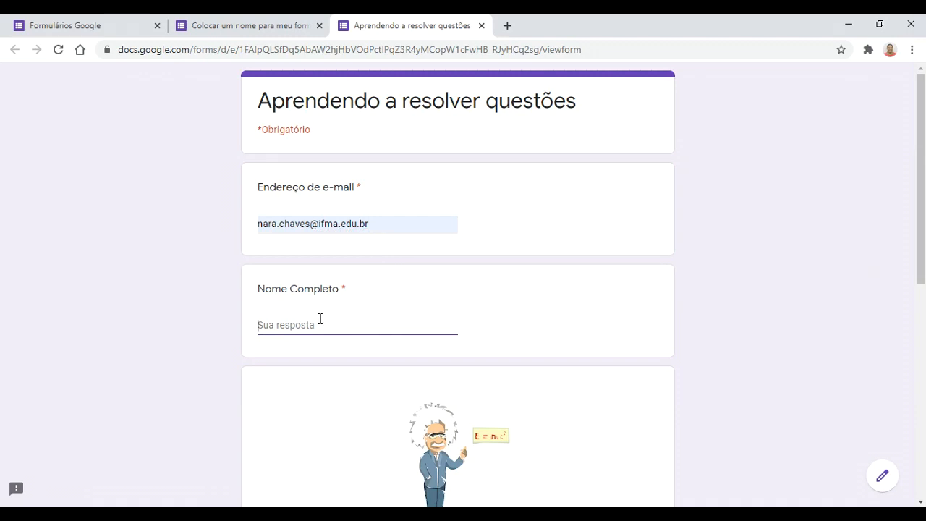
text(n)
key(BackSpace)
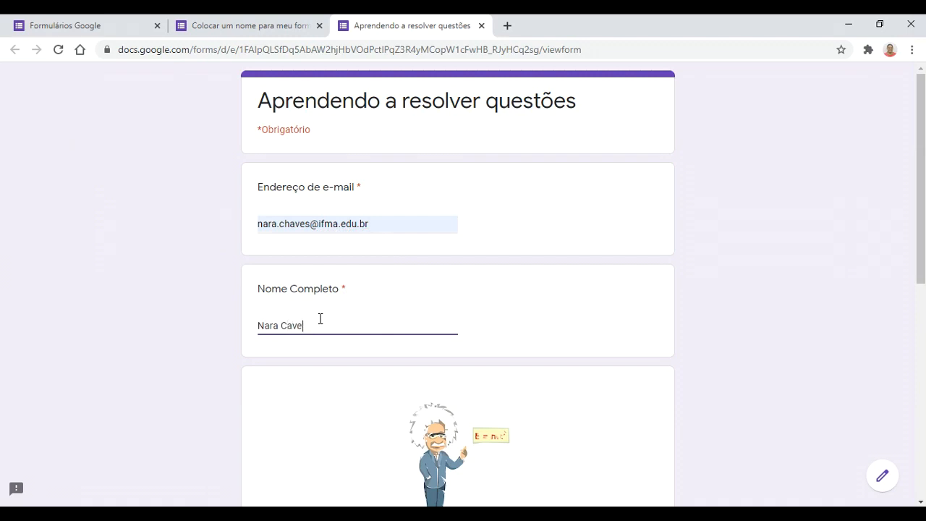